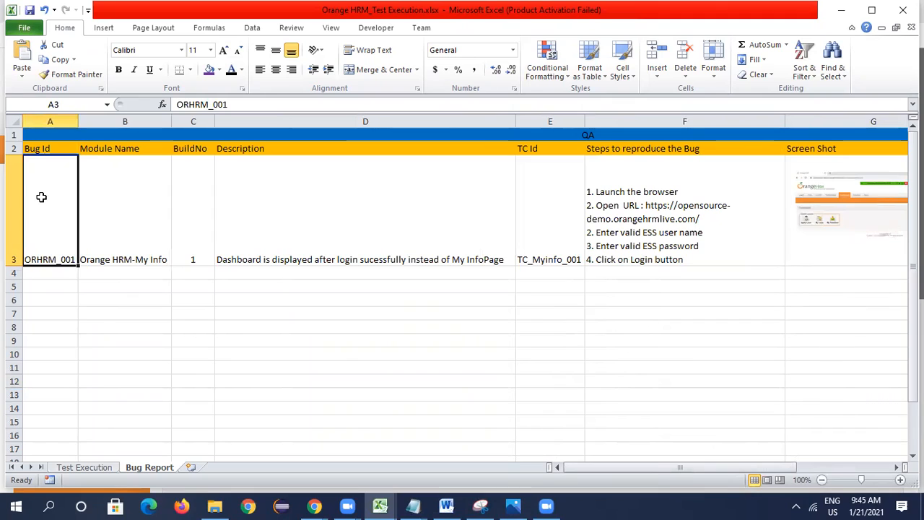
- Review the ORHRM_001 bug entry's module name, build number, description, test case ID and steps to reproduce
left_click(103, 215)
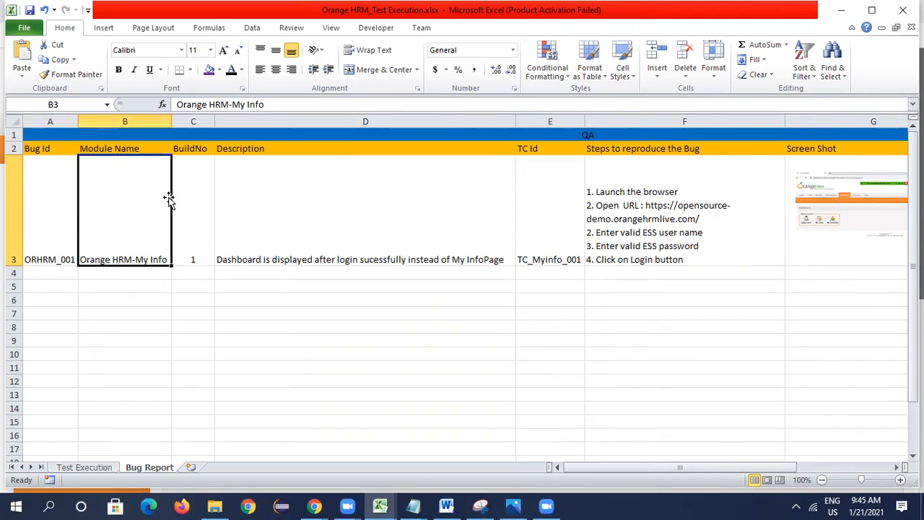
left_click(193, 192)
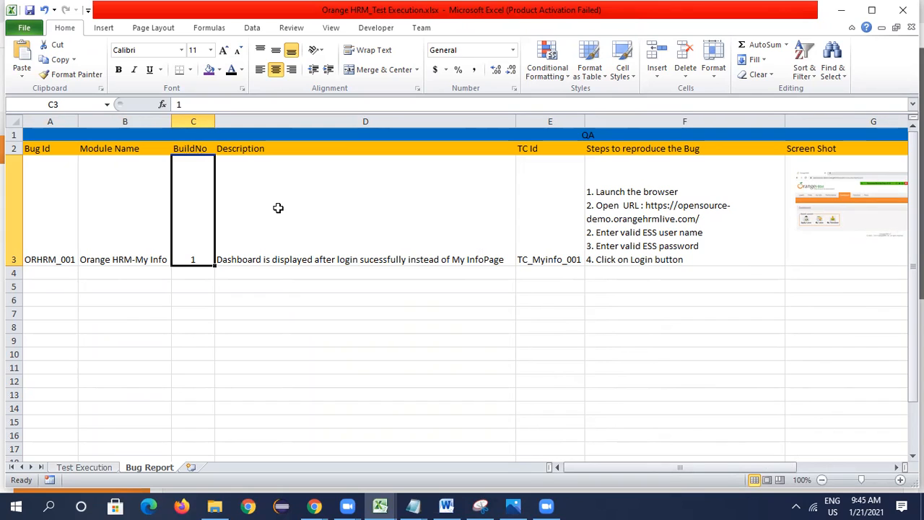
left_click(410, 235)
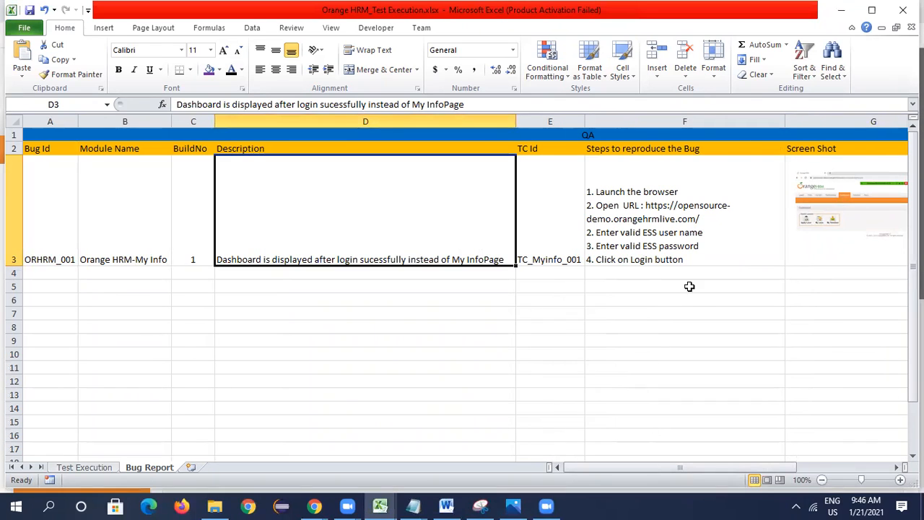
left_click(561, 216)
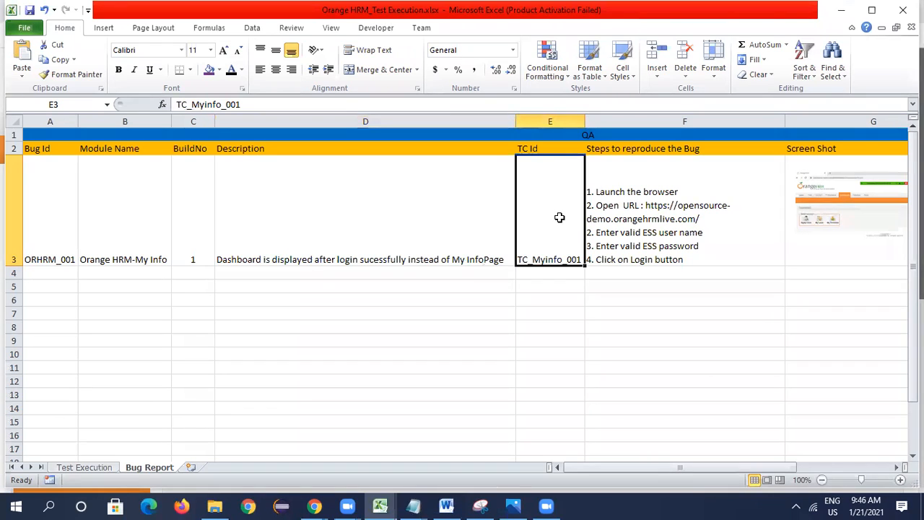
left_click(655, 234)
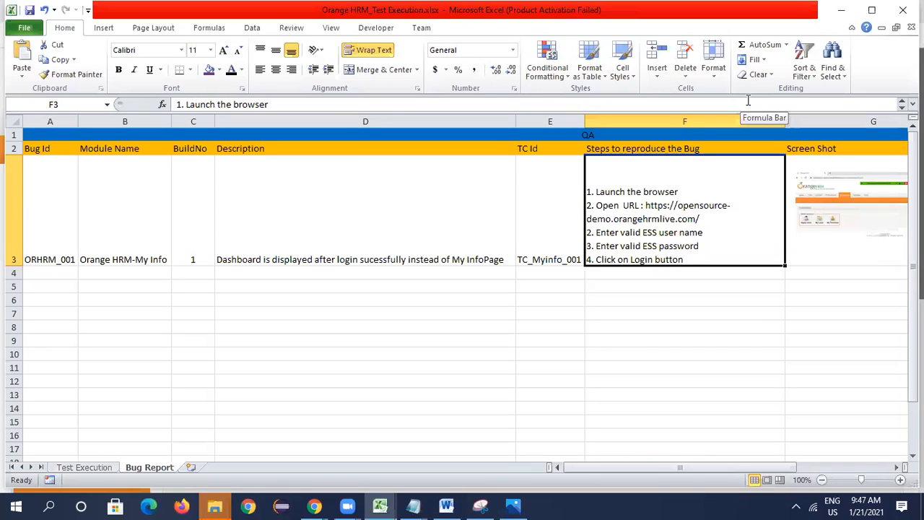
- Close the Photos window that shows the bug screenshot
key("alt+Tab")
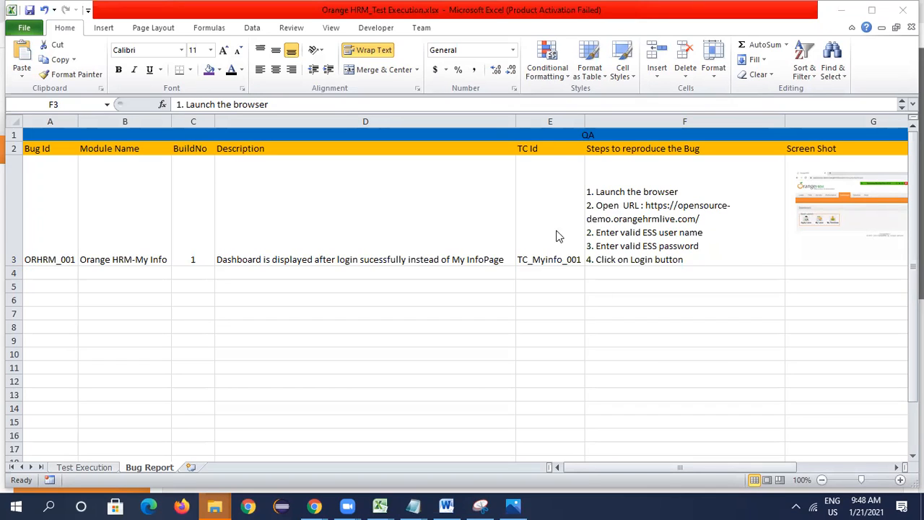
left_click(81, 470)
left_click(447, 396)
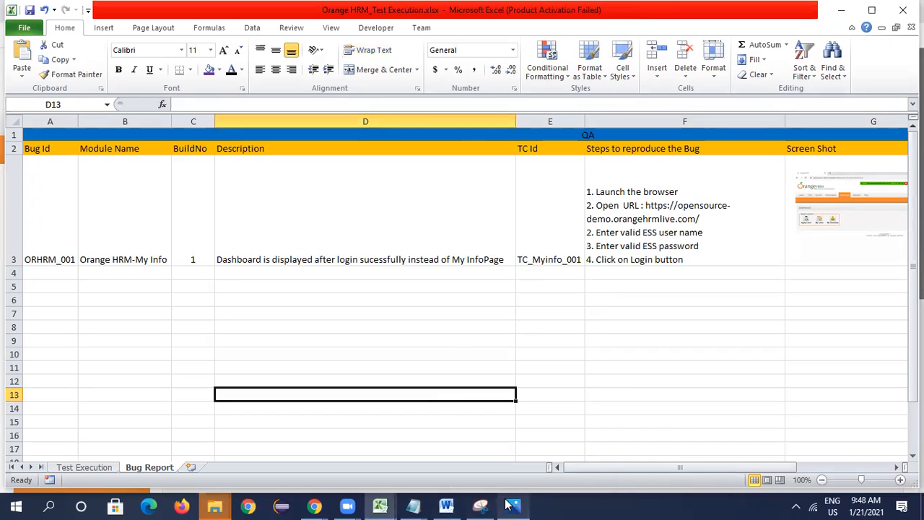
mouse_move(509, 504)
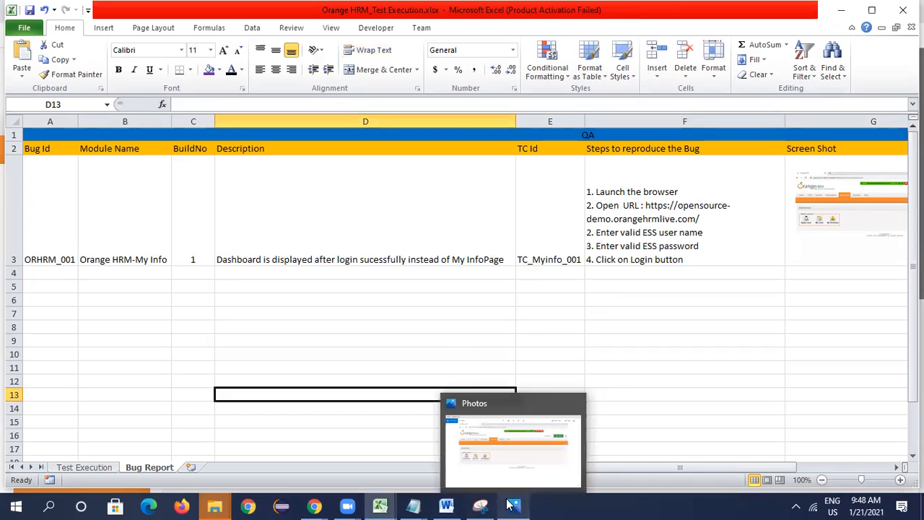
left_click(575, 403)
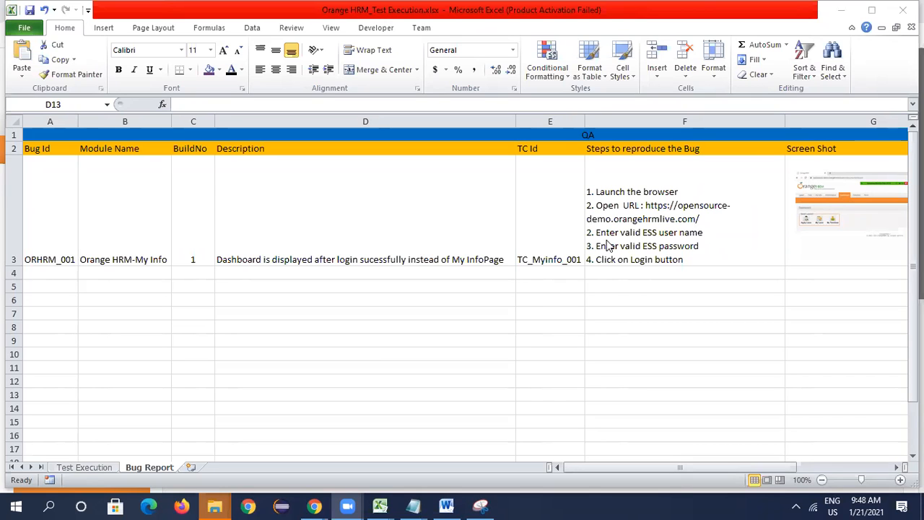
- Open the Test Execution sheet and examine the TC_Myinfo_02 row's scenario and test case title
left_click(91, 467)
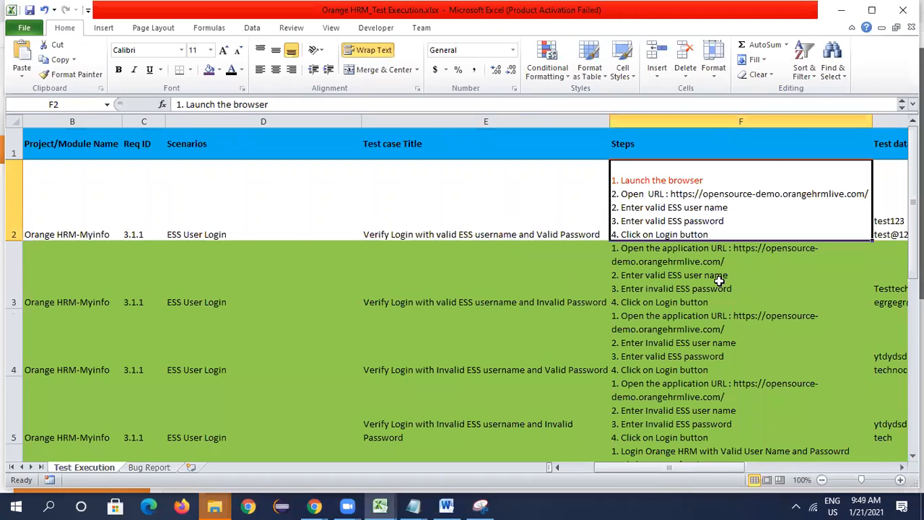
scroll(686, 325, "down", 1)
scroll(563, 441, "up", 1)
left_click_drag(603, 465, 720, 463)
left_click_drag(769, 459, 548, 443)
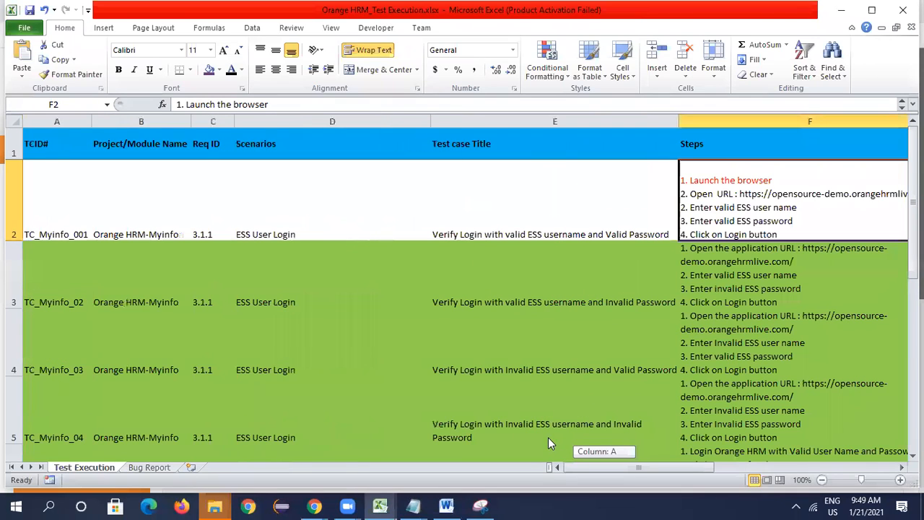
left_click(99, 281)
left_click(278, 292)
left_click(455, 290)
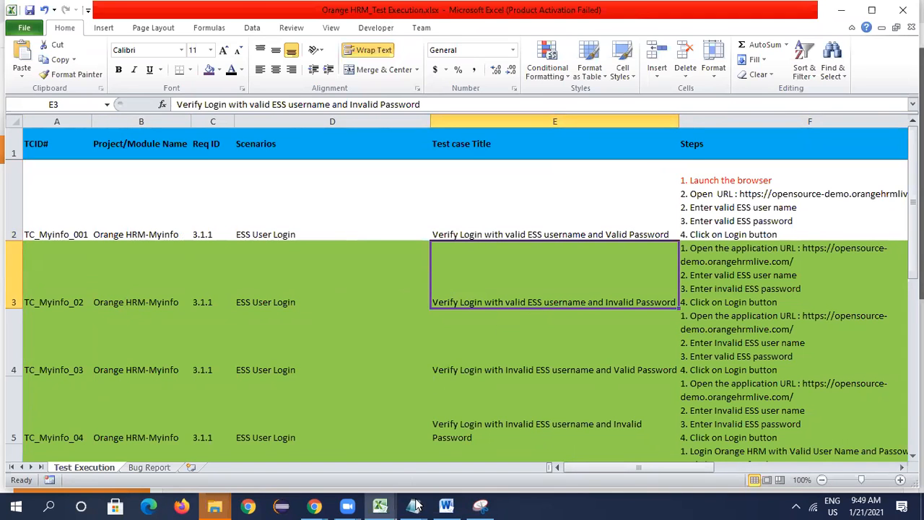
- Switch to the OrangeHRM site in Chrome and log out of the current account
left_click(327, 505)
left_click(406, 470)
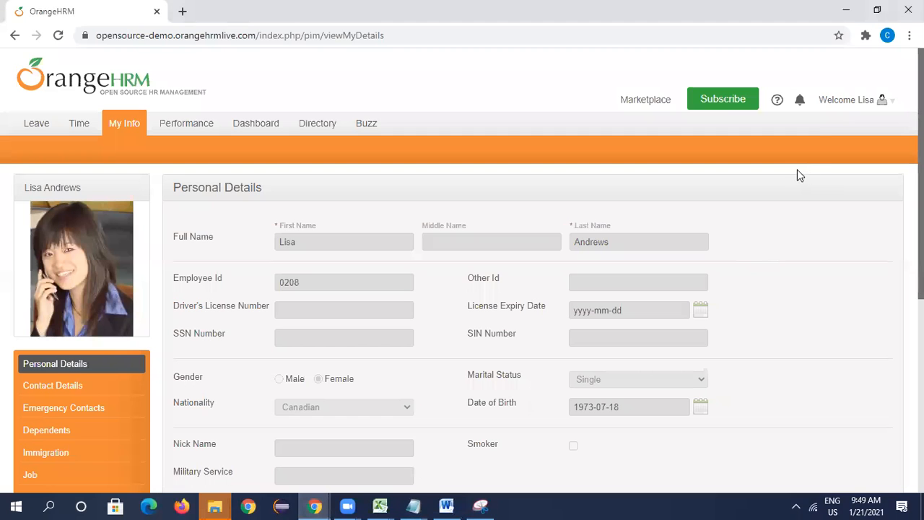
left_click(883, 103)
left_click(822, 136)
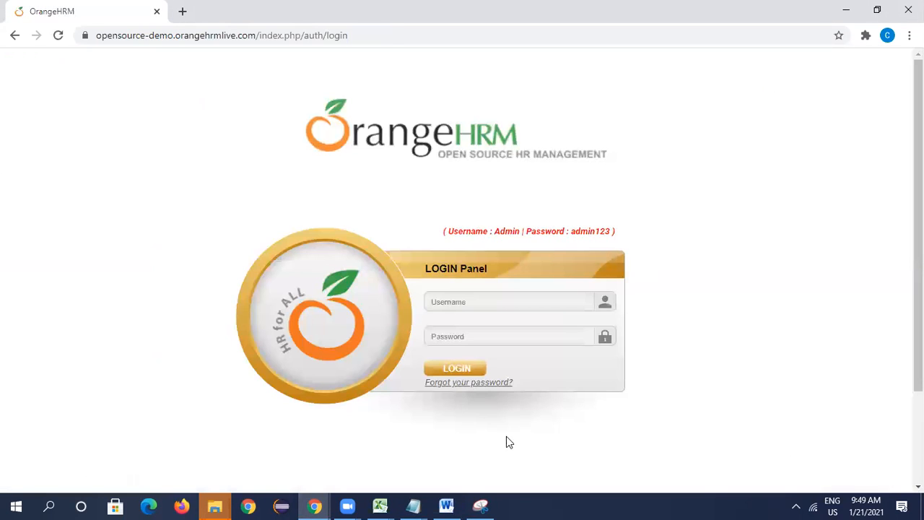
- Replace the password in TC_Myinfo_001's test data (G2) with the last password listed in the Application URL.txt Notepad file, and save the workbook
mouse_move(380, 506)
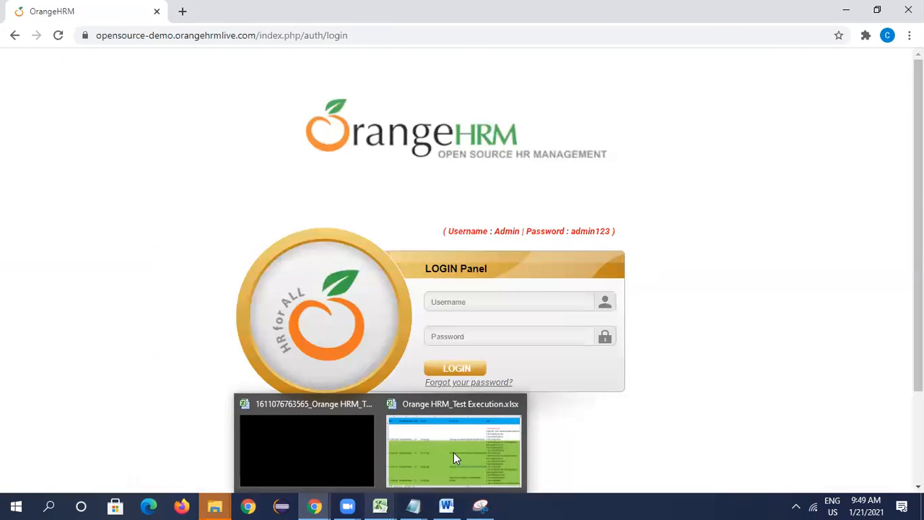
left_click(453, 452)
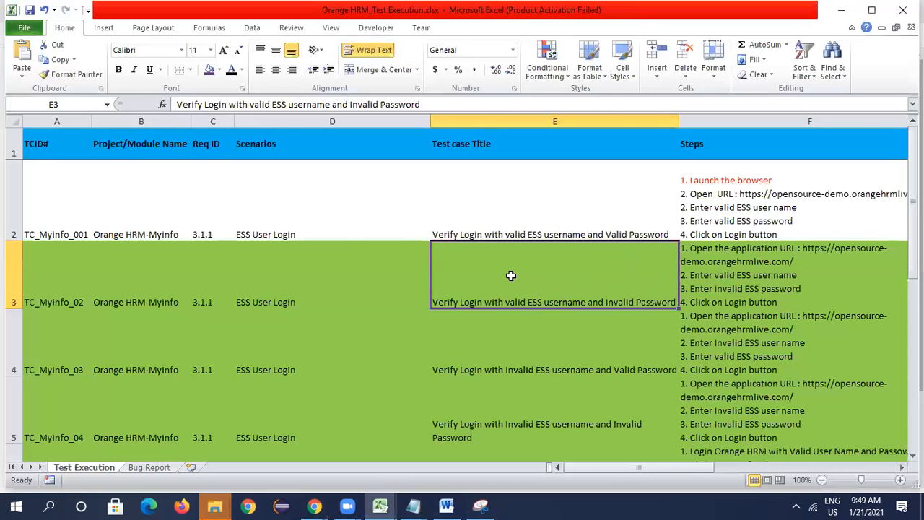
key("Right")
key("Right")
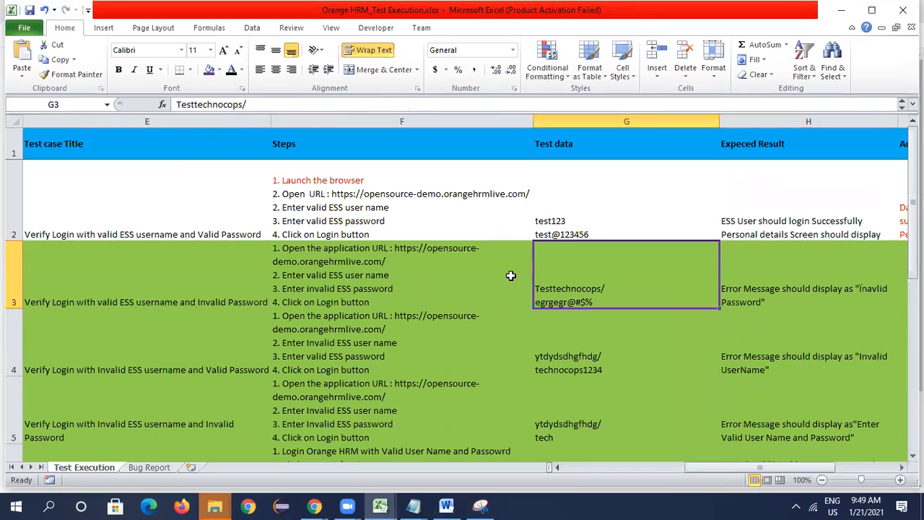
key("Up")
left_click(416, 506)
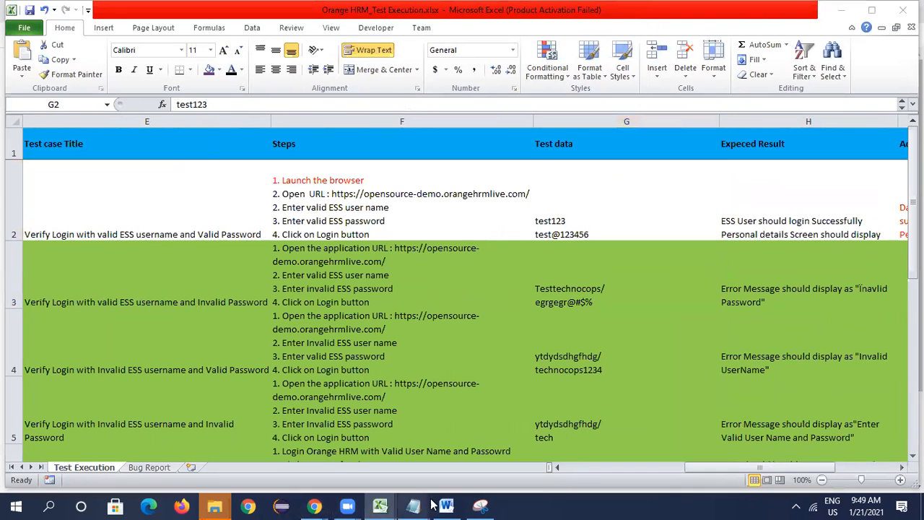
left_click(471, 456)
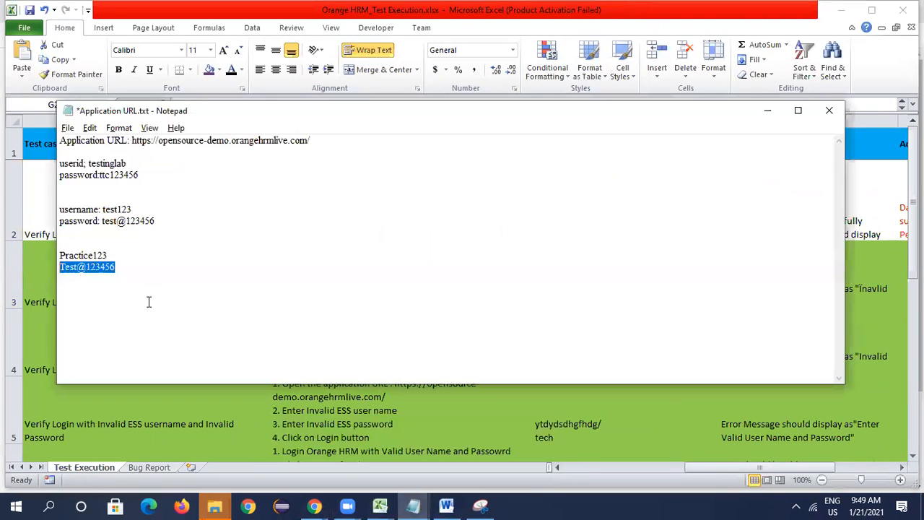
key("ctrl+z")
key("alt+Tab")
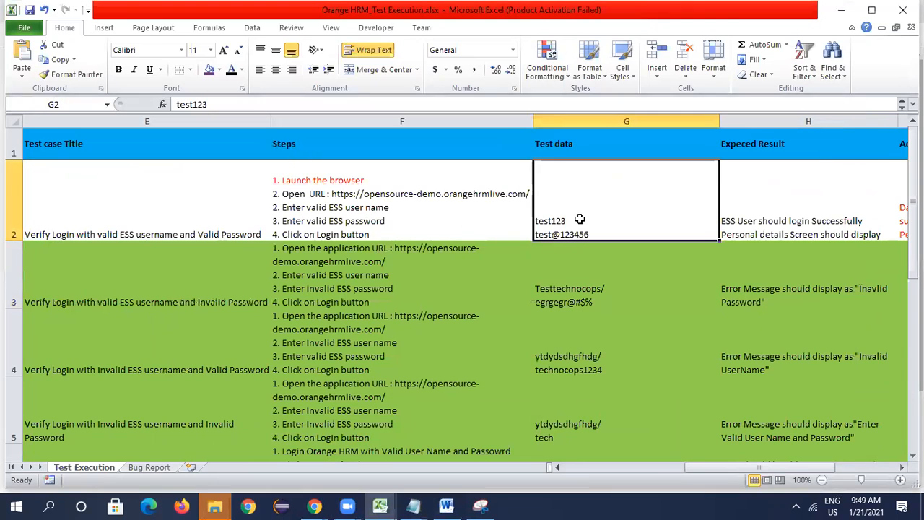
double_click(596, 234)
left_click_drag(597, 235, 516, 233)
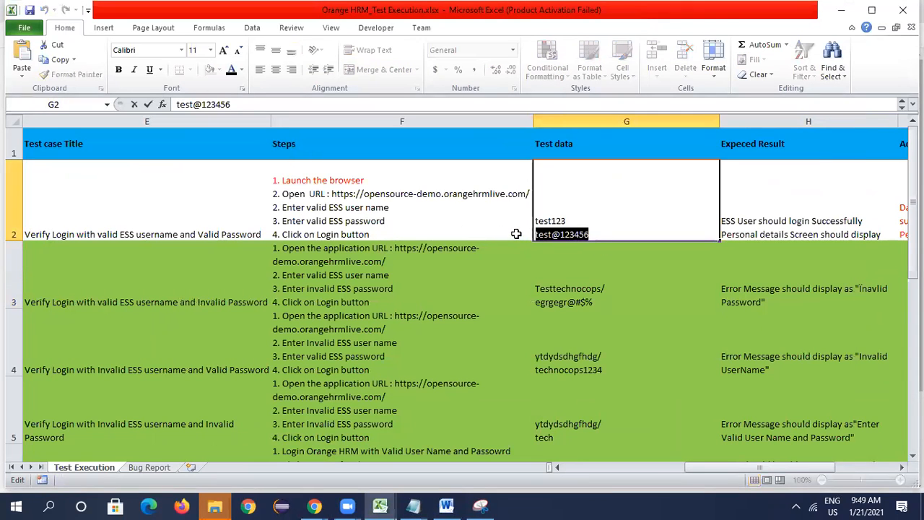
type("Test@123456")
key("ctrl+s")
- Replace the username in TC_Myinfo_001's test data (G2) with Practice123, copied from the Notepad file
mouse_move(413, 505)
left_click(480, 451)
left_click_drag(112, 256, 14, 254)
key("ctrl+c")
key("alt+Tab")
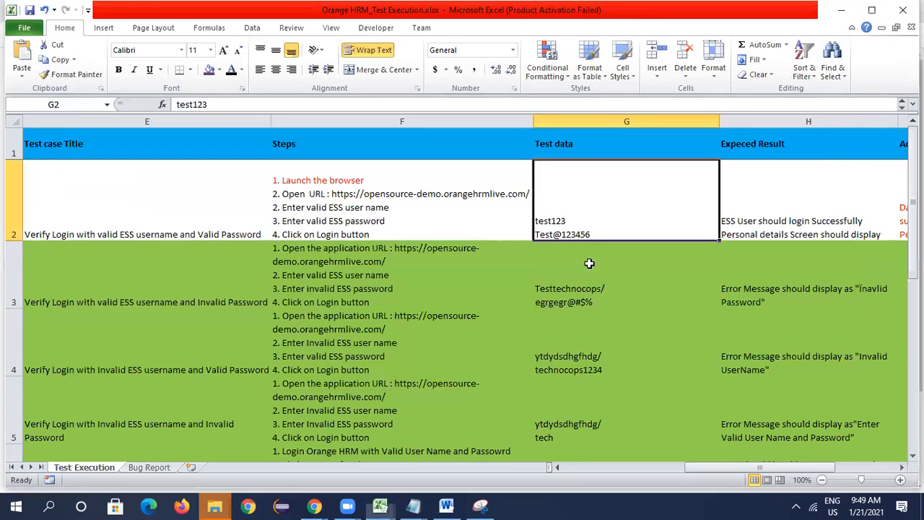
double_click(567, 220)
left_click_drag(567, 220, 529, 222)
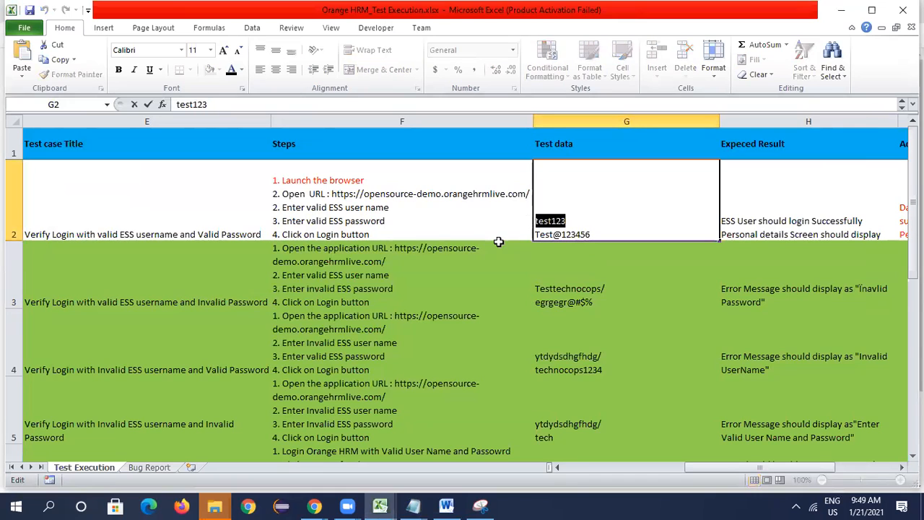
key("ctrl+v")
left_click(599, 302)
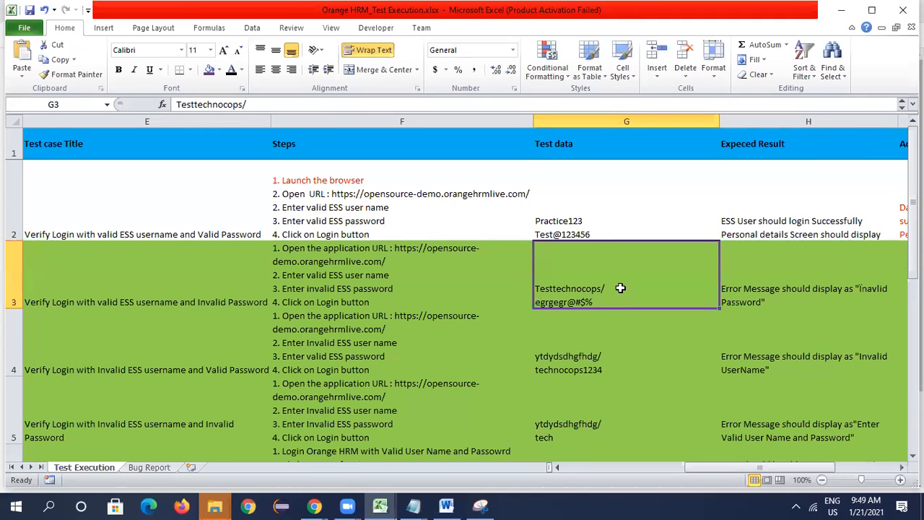
- Copy the username and password from G2 over the existing test data of TC_Myinfo_02 in G3
left_click(592, 227)
double_click(598, 226)
left_click_drag(598, 234, 522, 213)
key("ctrl+c")
left_click(640, 299)
double_click(621, 302)
left_click_drag(621, 302, 491, 268)
key("ctrl+v")
left_click(594, 378)
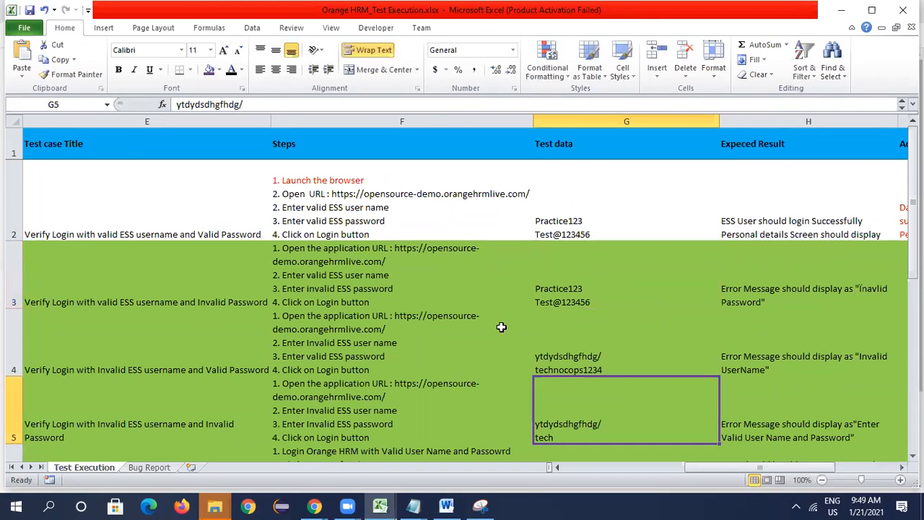
- Append one extra digit to the password in G3 so that TC_Myinfo_02 uses an invalid password
left_click(381, 286)
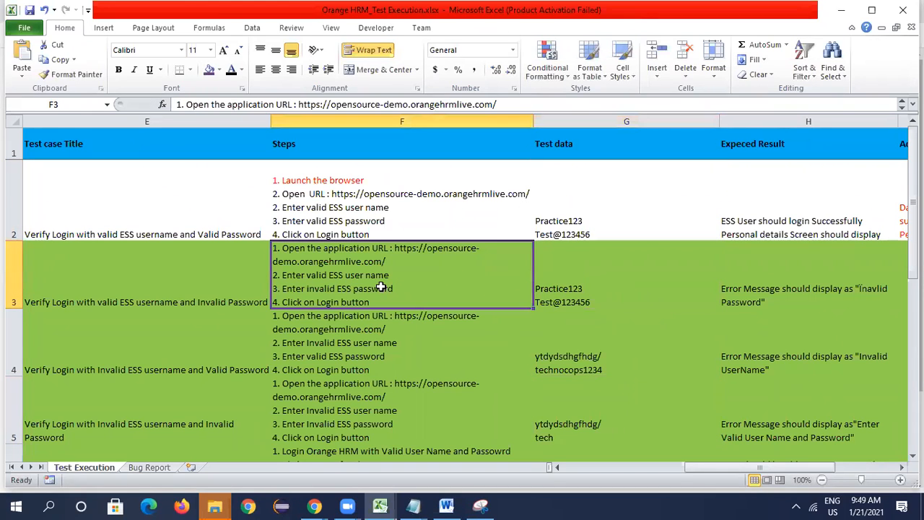
double_click(599, 302)
type("7")
left_click(603, 347)
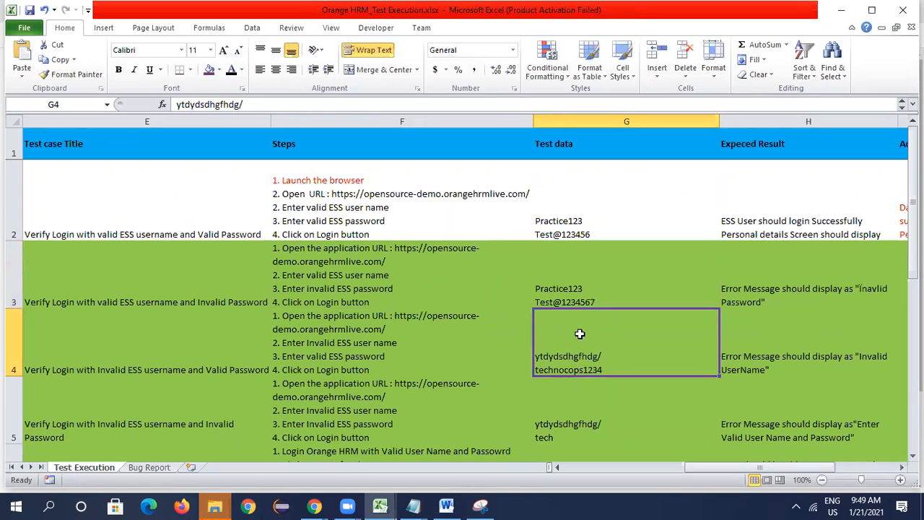
- Copy the username Practice123 from G3 and enter it as the username on the OrangeHRM login page in Chrome
double_click(586, 288)
left_click_drag(584, 288, 536, 286)
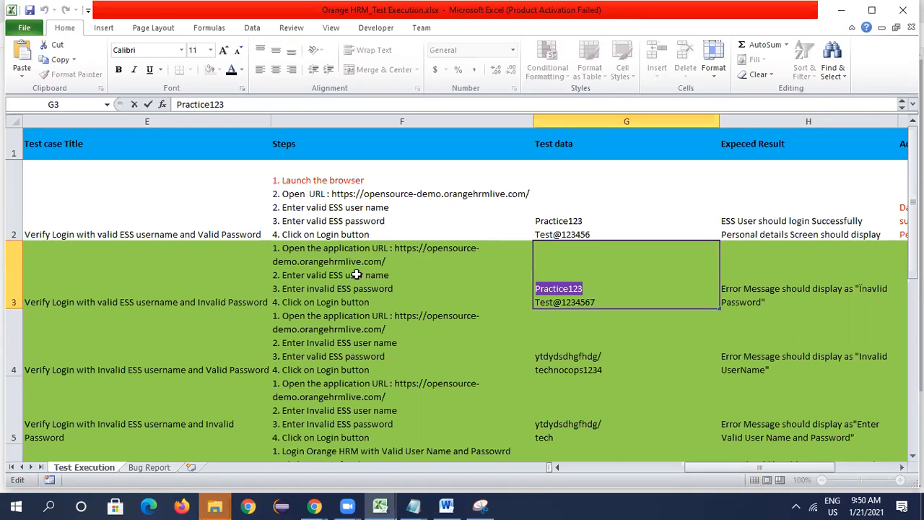
key("Escape")
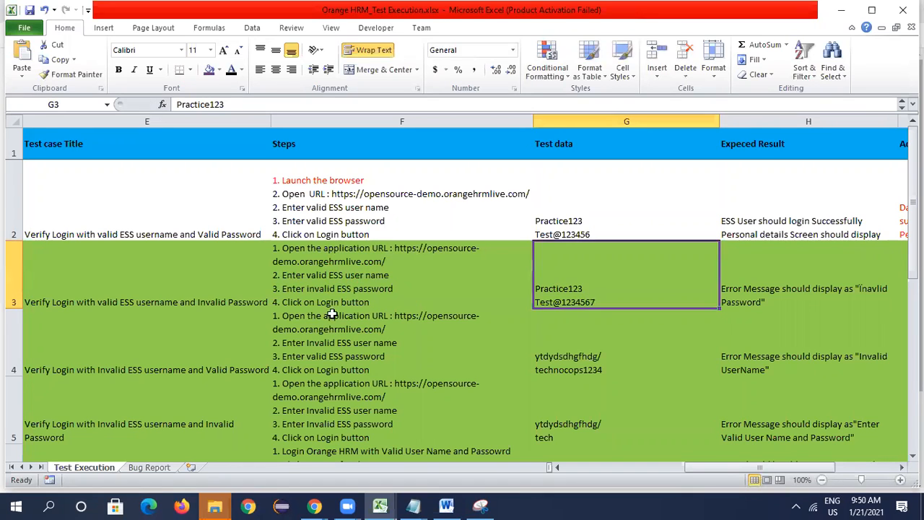
key("alt+Tab")
- Copy the invalid password from G3 into the OrangeHRM login page's password field and submit the login
key("alt+Tab")
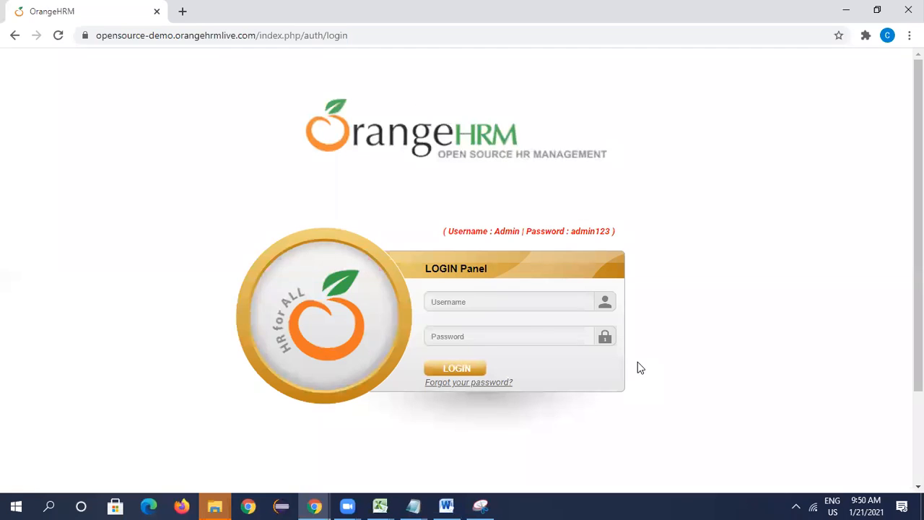
left_click(521, 299)
key("ctrl+v")
key("alt+Tab")
key("alt+Tab")
key("alt+Tab")
double_click(604, 302)
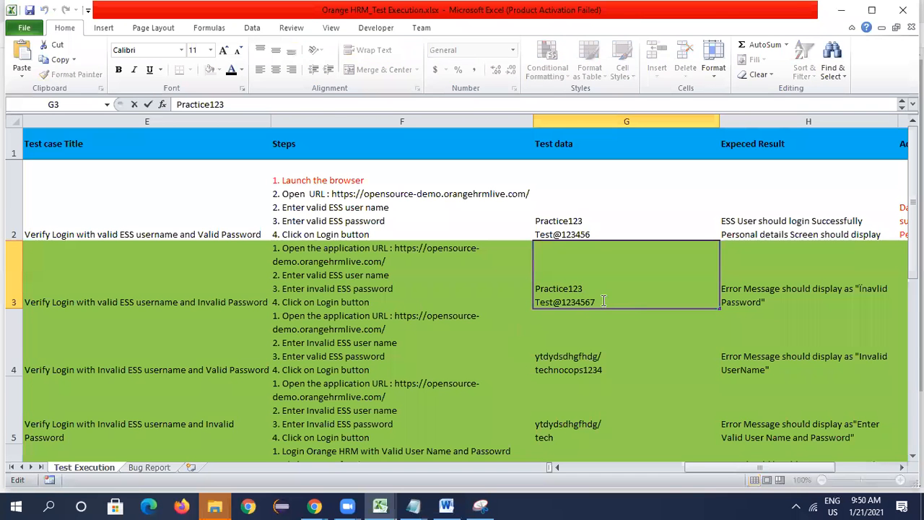
left_click_drag(604, 302, 509, 302)
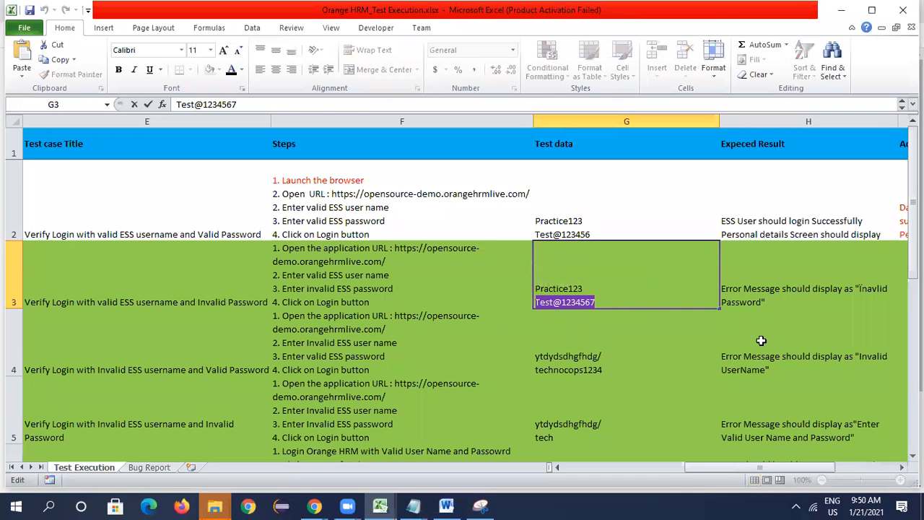
left_click(792, 257)
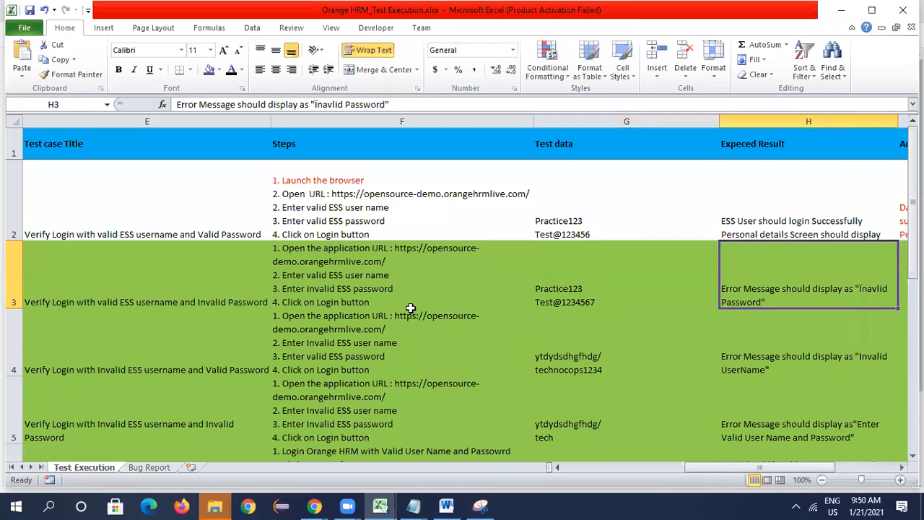
key("alt+Tab")
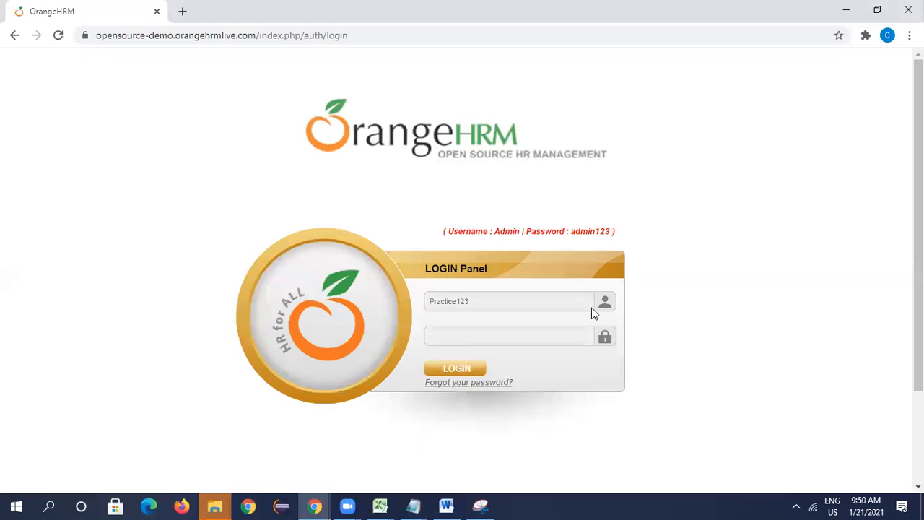
key("ctrl+v")
left_click(477, 371)
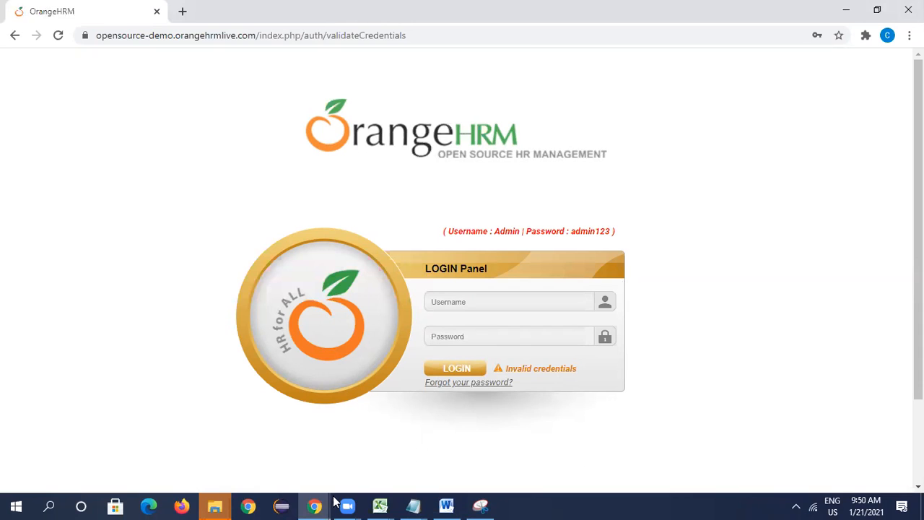
- Switch to the Orange HRM_Test Execution workbook in Excel and replace "Password" with "Credentials" in the expected result in H3
left_click(380, 505)
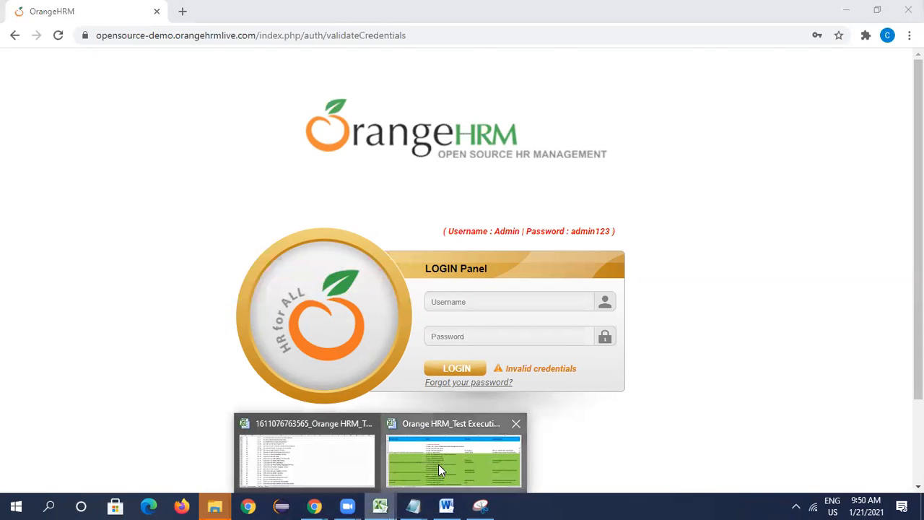
left_click(439, 464)
double_click(849, 296)
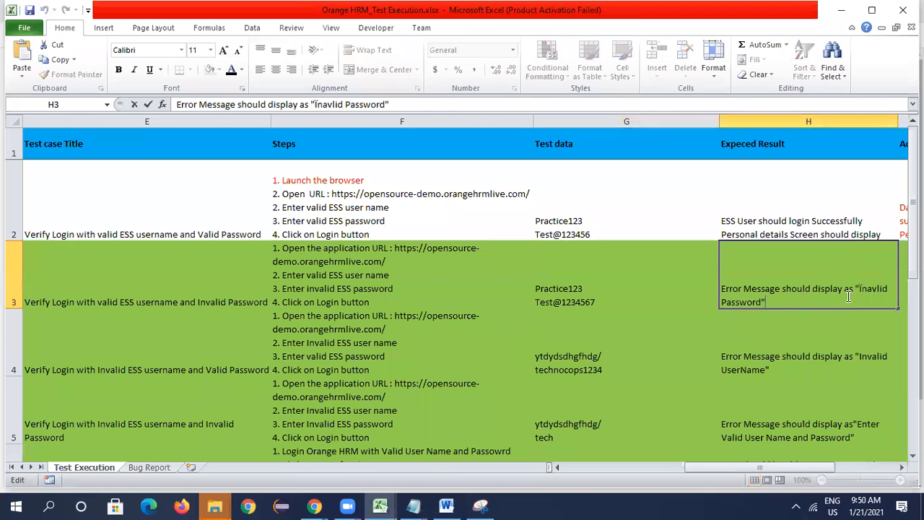
left_click(763, 302)
key("BackSpace")
key("BackSpace")
key("BackSpace")
key("BackSpace")
key("BackSpace")
key("BackSpace")
key("BackSpace")
key("BackSpace")
type("Credentials")
key("Return")
- Correct the misspelled word "Inavlid" to "Invalid" in the expected result in H3
left_click(752, 300)
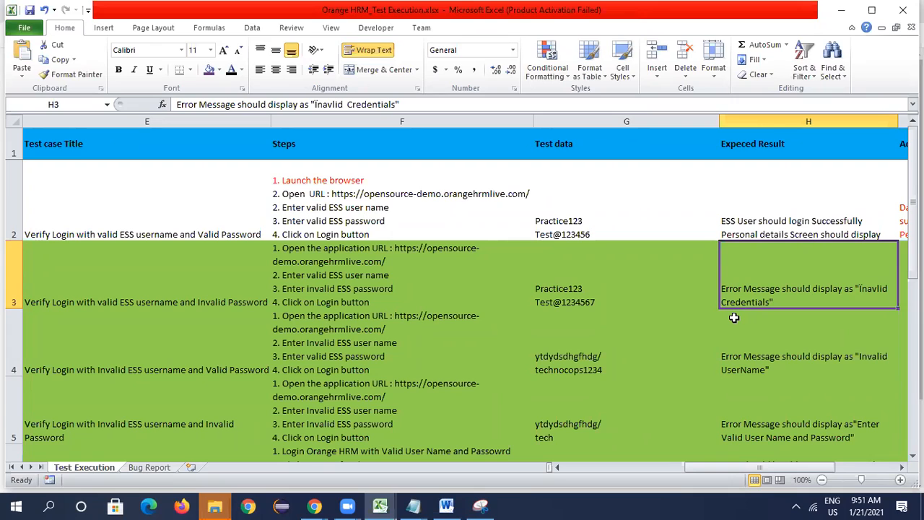
double_click(873, 286)
key("BackSpace")
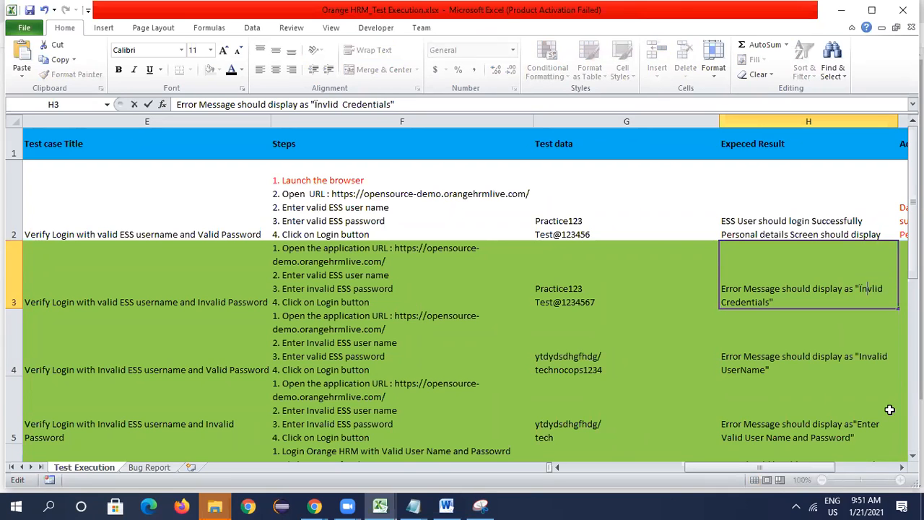
type("a")
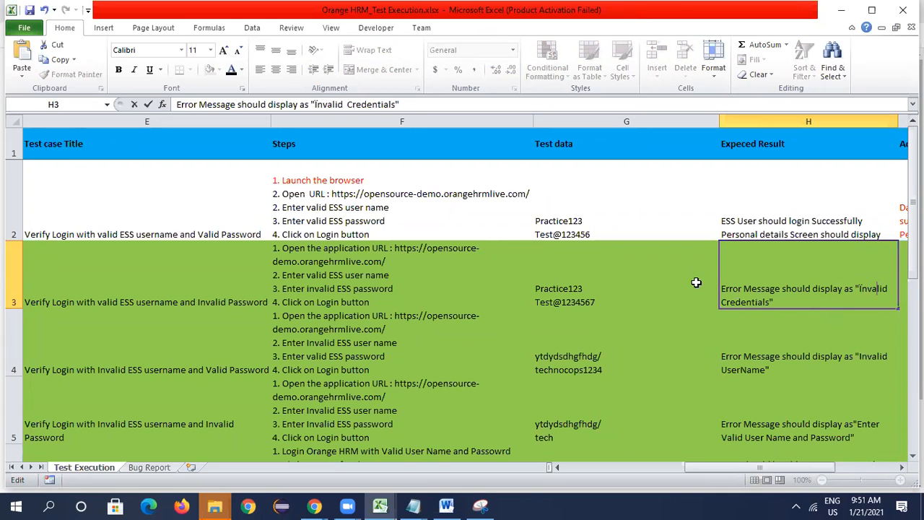
left_click(672, 273)
- Enter Error Message dispalying as "Invalid Credentials" as the actual result of TC_Myinfo_02 in I3
key("Right")
key("Right")
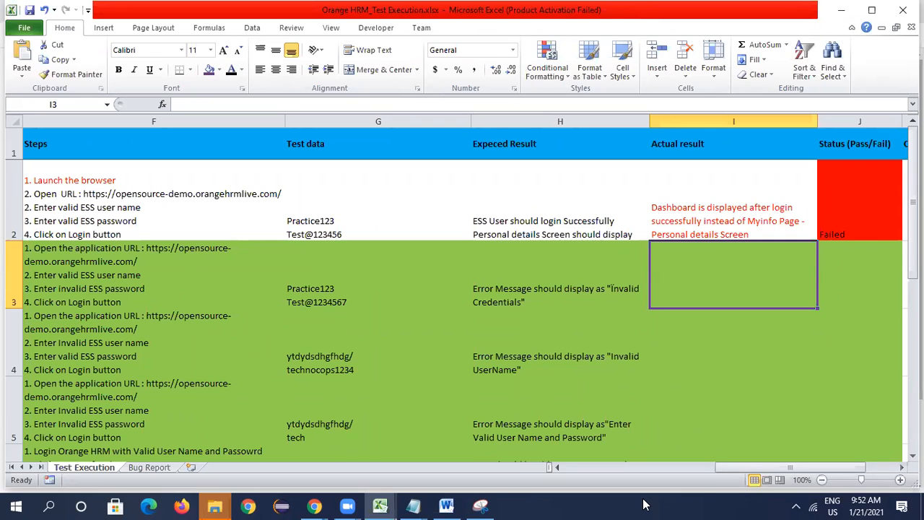
mouse_move(481, 505)
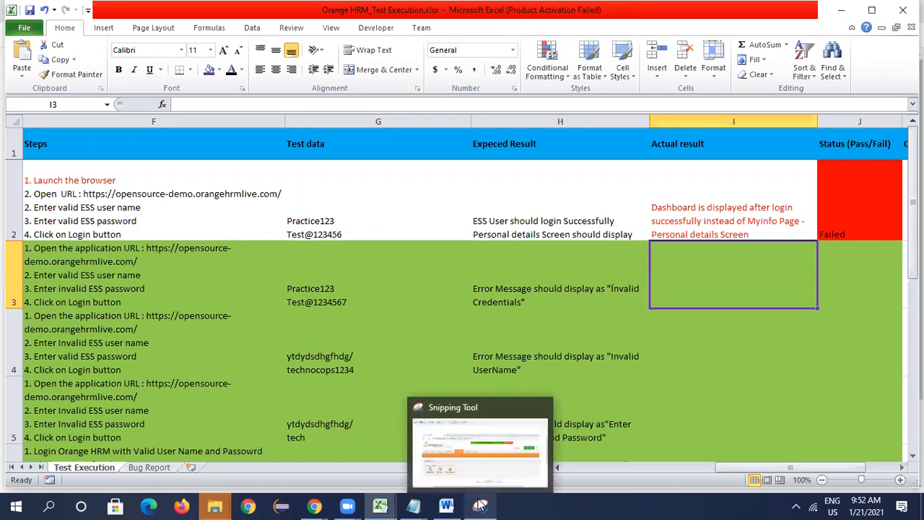
type("Error MEssage")
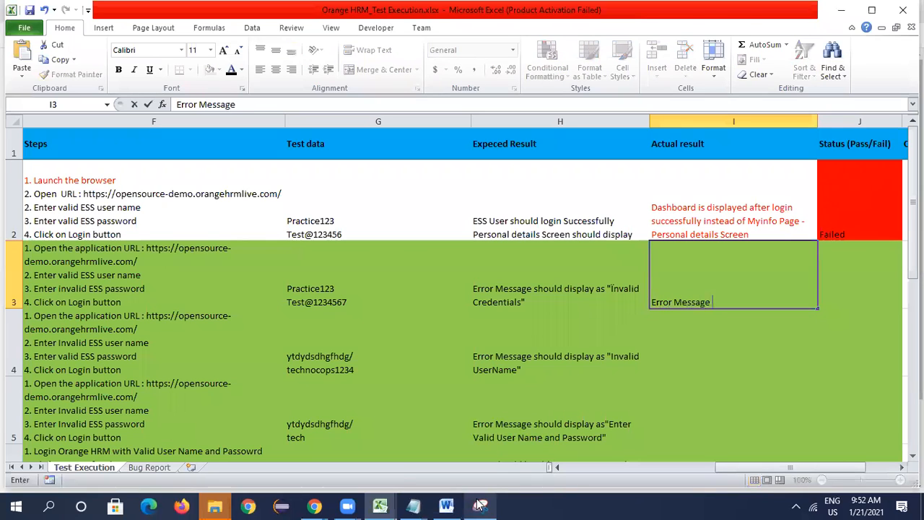
mouse_move(481, 504)
type("dispalying as")
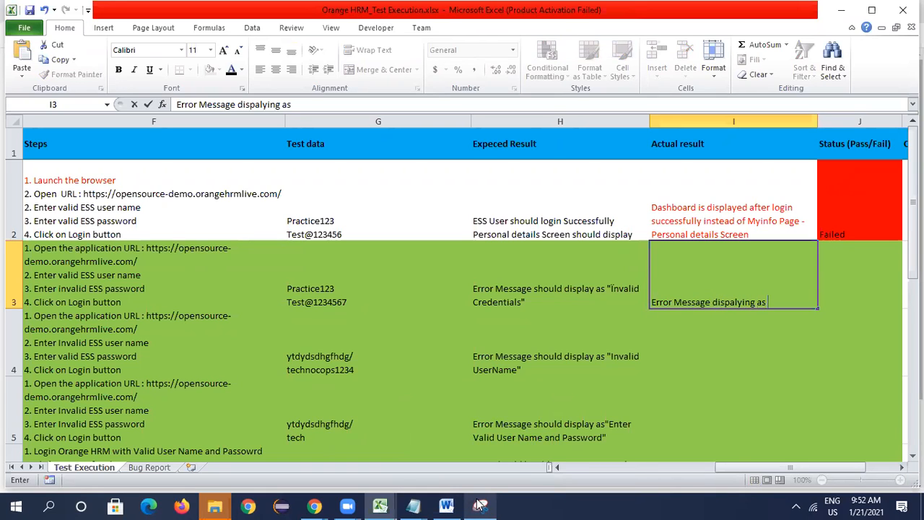
type("aying as \"Invalid Credent")
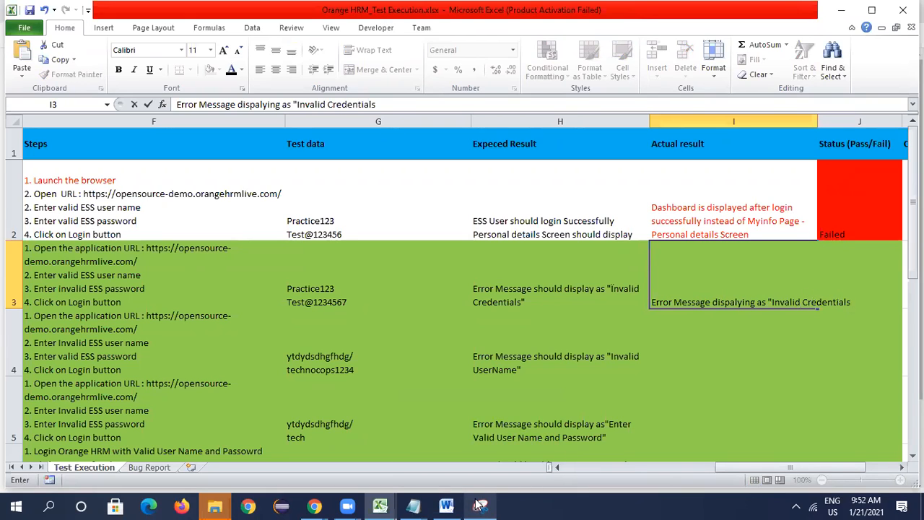
type("ials\"")
key("Return")
- Wrap the text of the actual result in I3 so it fits the column width
left_click(710, 273)
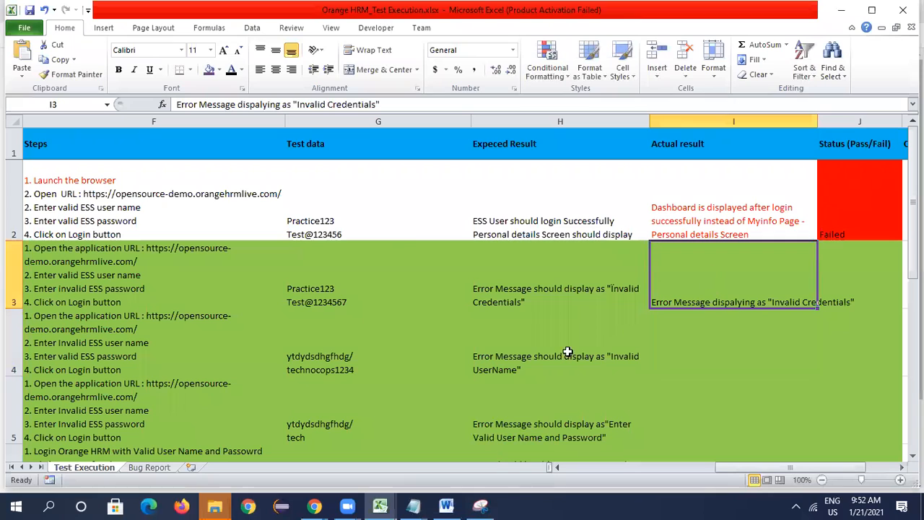
left_click(376, 52)
left_click(706, 361)
- Replace "Credentials" with "Password" in the expected result of TC_Myinfo_02 in H3
left_click(544, 276)
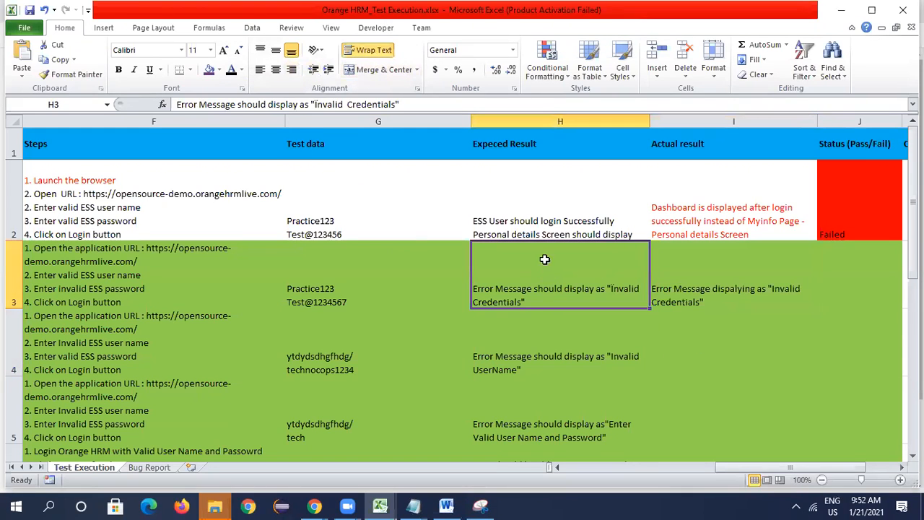
left_click(759, 299)
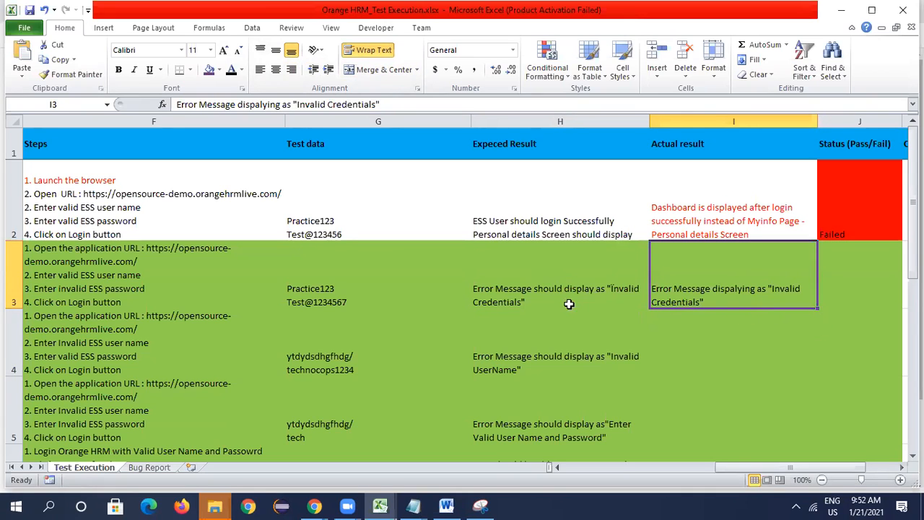
double_click(518, 302)
key("BackSpace")
key("BackSpace")
key("BackSpace")
key("BackSpace")
key("BackSpace")
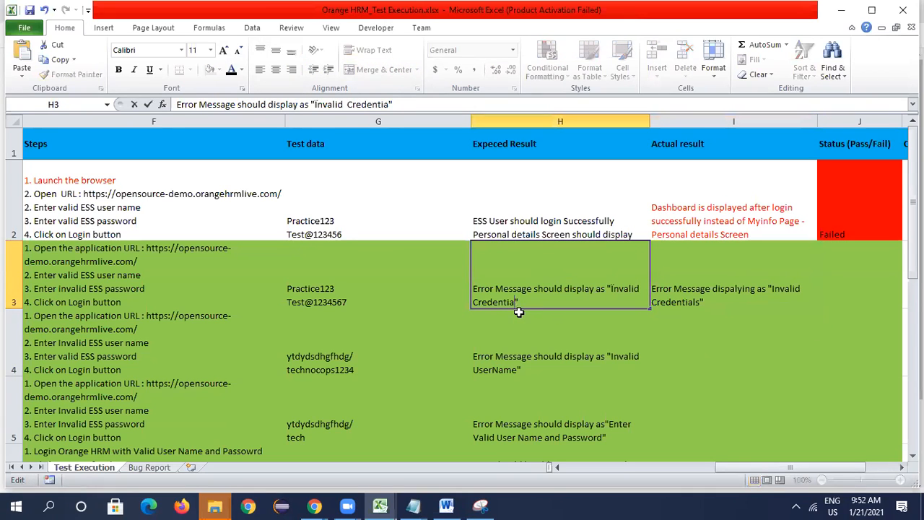
key("BackSpace")
key("BackSpace")
key("BackSpace")
key("BackSpace")
key("BackSpace")
key("BackSpace")
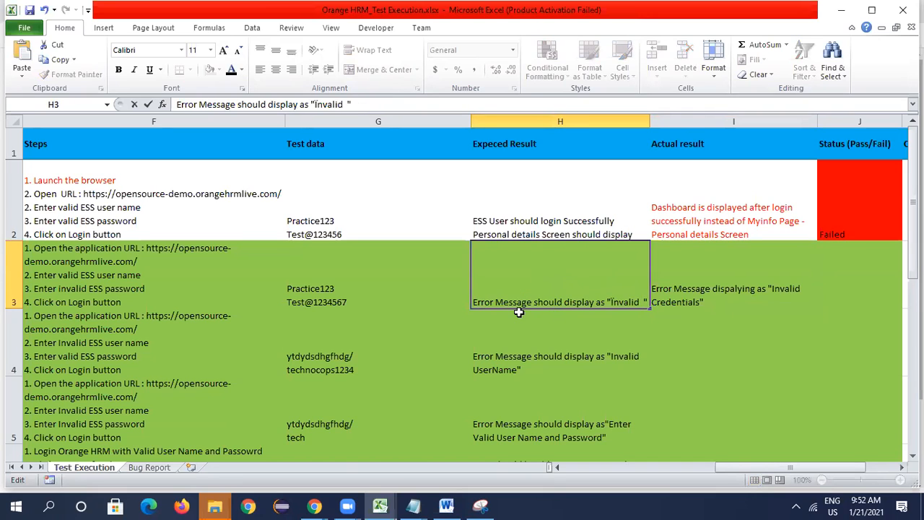
type("Paasword")
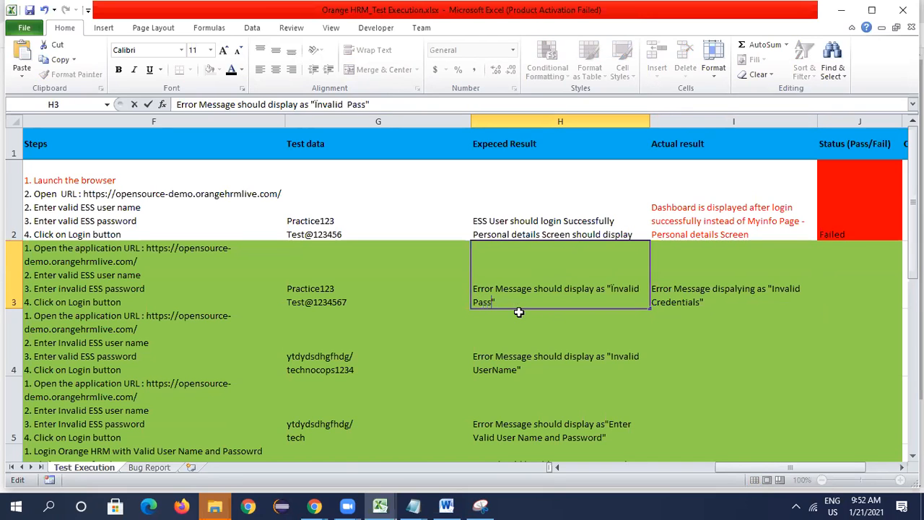
key("Tab")
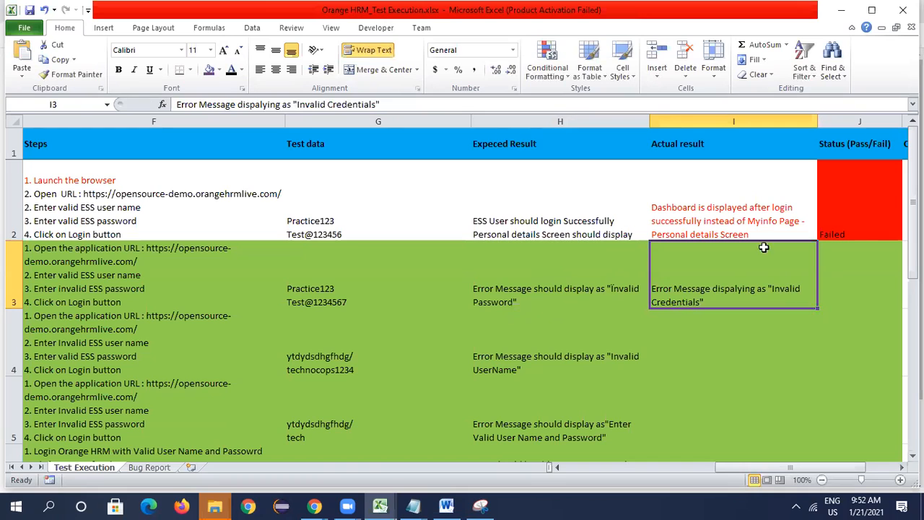
- Enter Pass as the status of TC_Myinfo_02 in J3
left_click(852, 257)
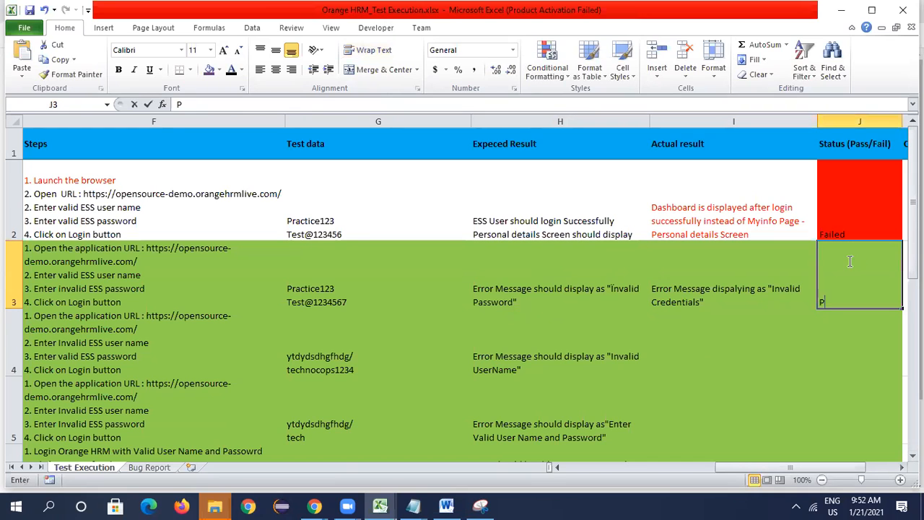
type("Pas")
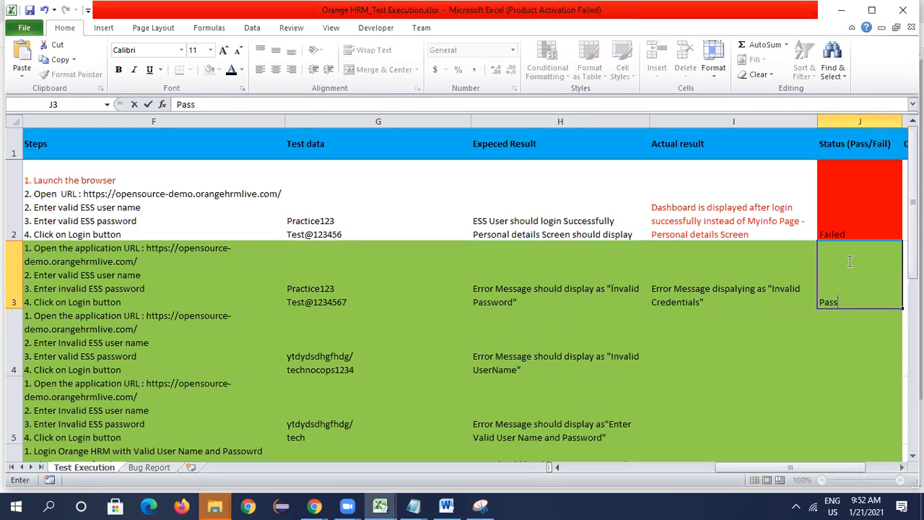
type("s")
left_click(735, 357)
left_click(856, 283)
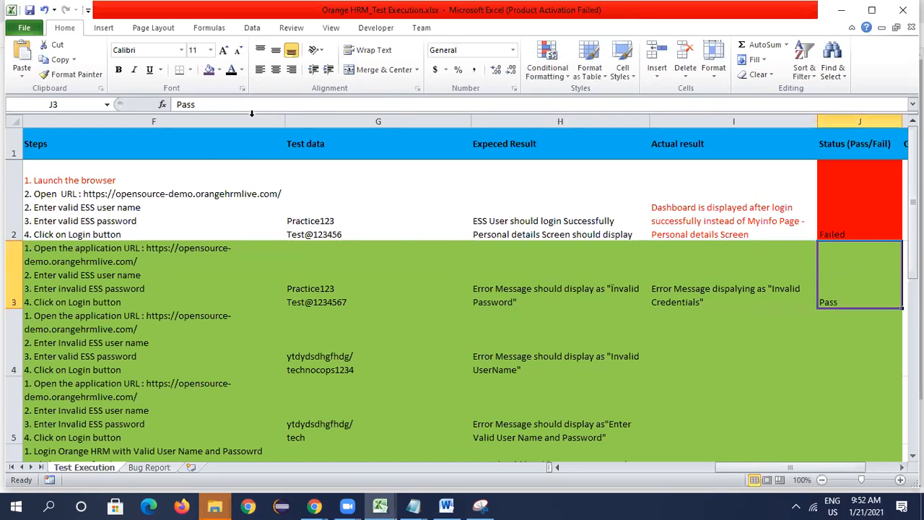
- Check the Comments column of TC_Myinfo_02, and examine the title, steps and test data of TC_Myinfo_03 in row 4
left_click(900, 468)
left_click(676, 277)
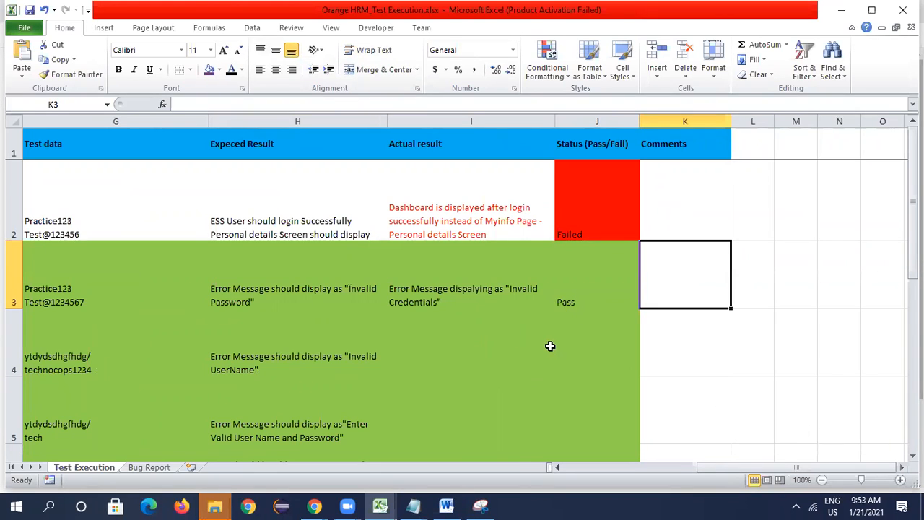
key("Left")
key("Home")
key("Down")
key("Right")
key("Right")
key("Right")
key("Right")
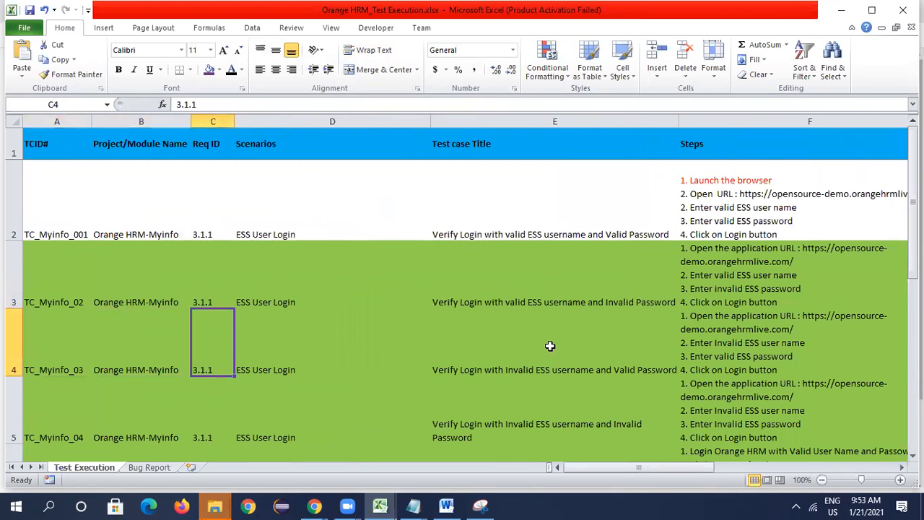
key("Right")
key("Right")
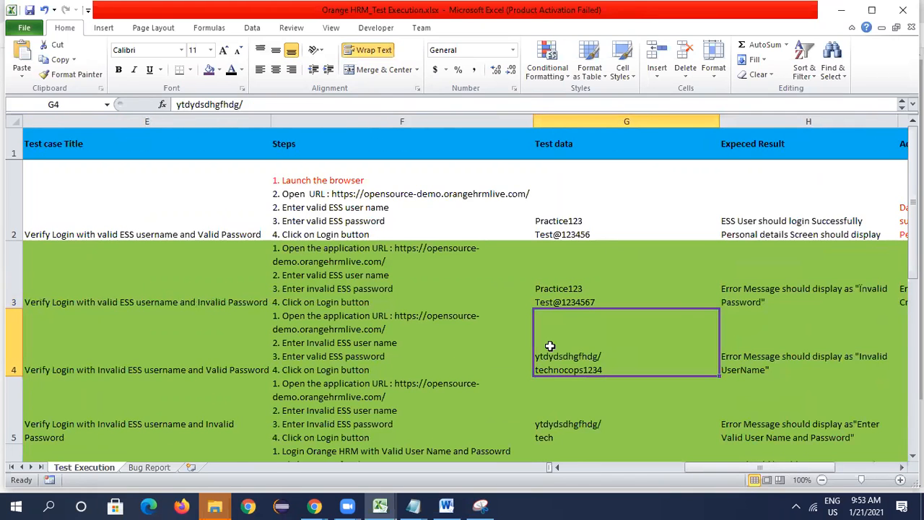
- Copy the username Practice123 from G2 and enter it as the username on the OrangeHRM login page in Chrome
key("alt+Tab")
key("alt+Tab")
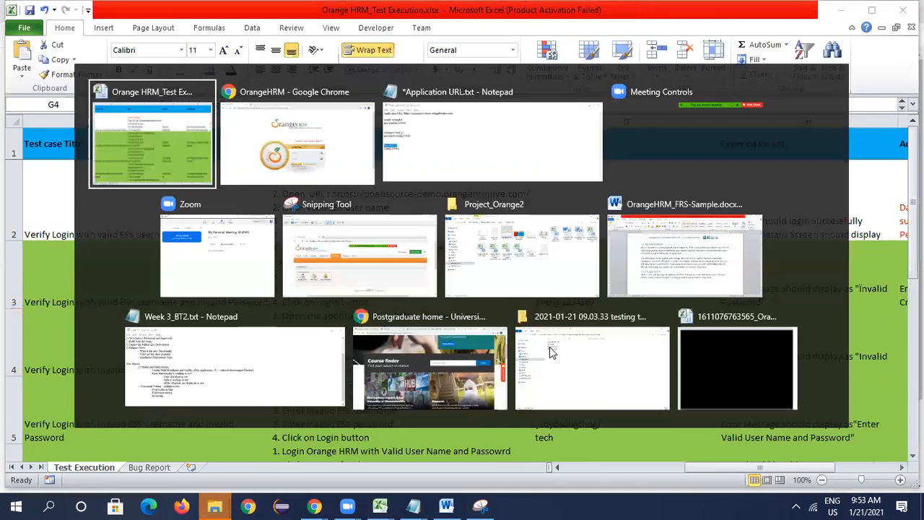
key("alt+Tab")
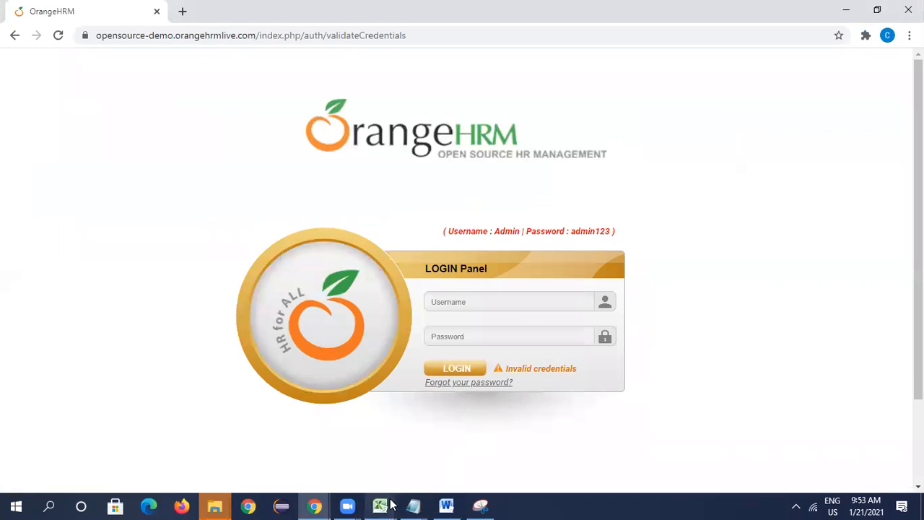
mouse_move(390, 504)
left_click(438, 473)
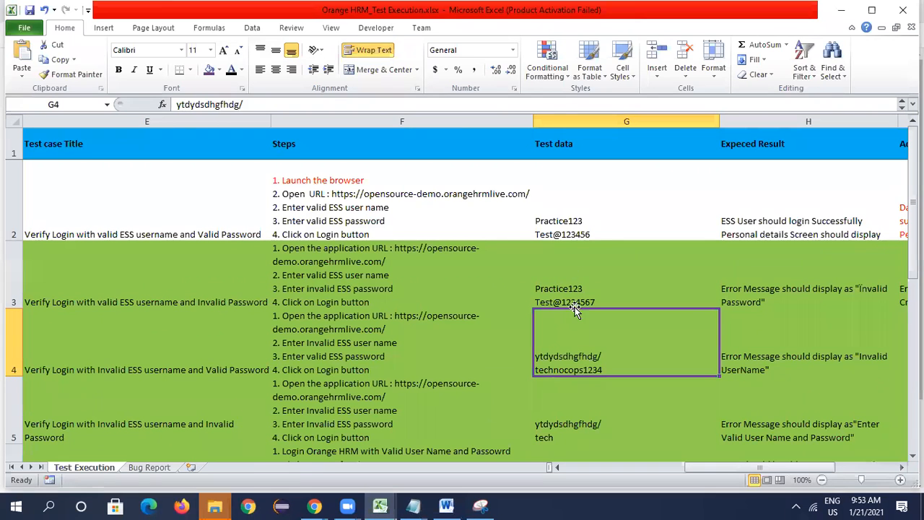
left_click(587, 221)
left_click_drag(586, 221, 515, 214)
key("ctrl+c")
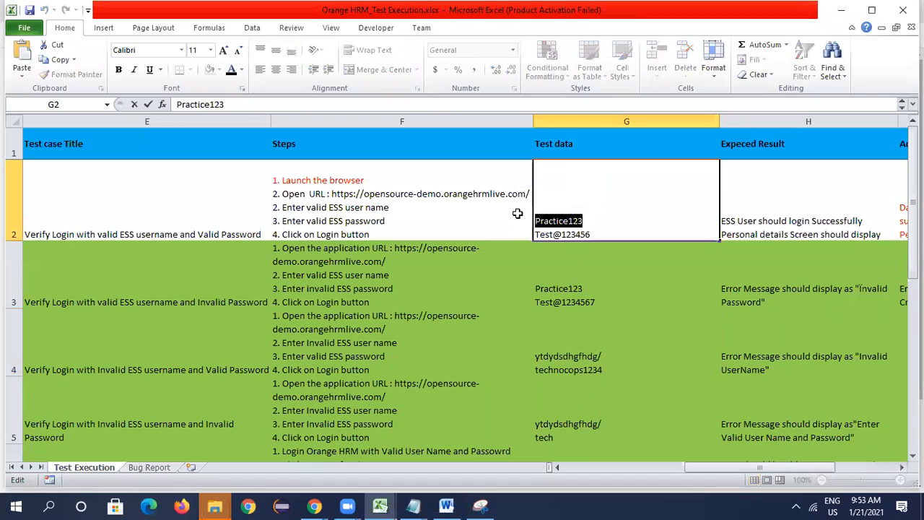
key("alt+Tab")
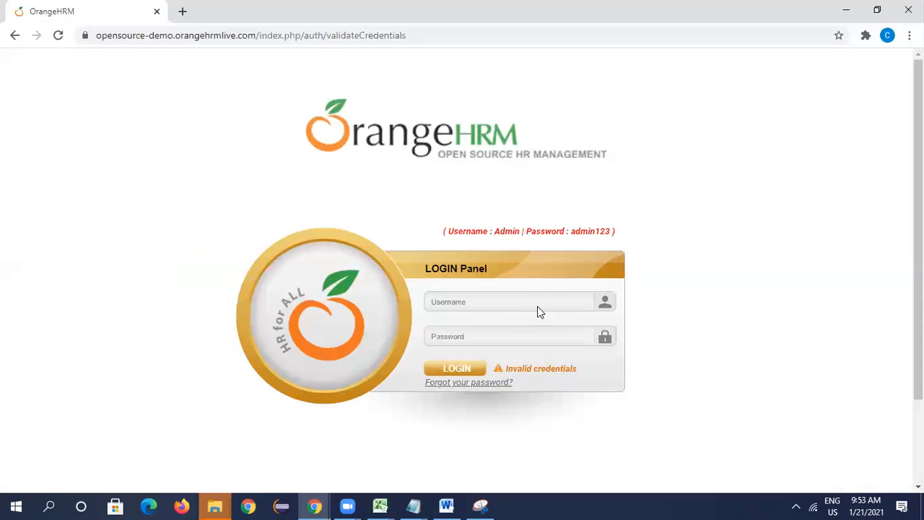
left_click(538, 304)
key("ctrl+v")
- Copy the valid password from G2 in Excel into the OrangeHRM login page's password field and submit the login
key("alt+Tab")
left_click(566, 296)
double_click(594, 231)
left_click_drag(593, 230, 510, 227)
key("ctrl+c")
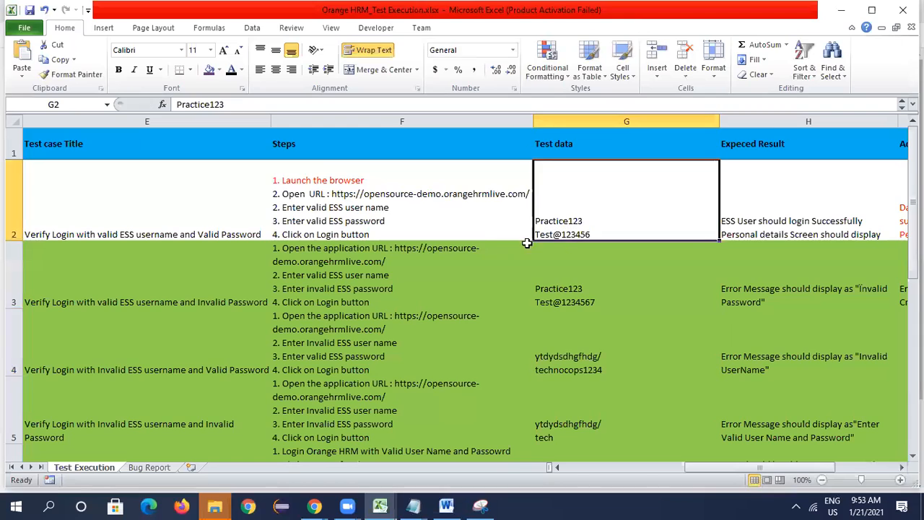
key("alt+Tab")
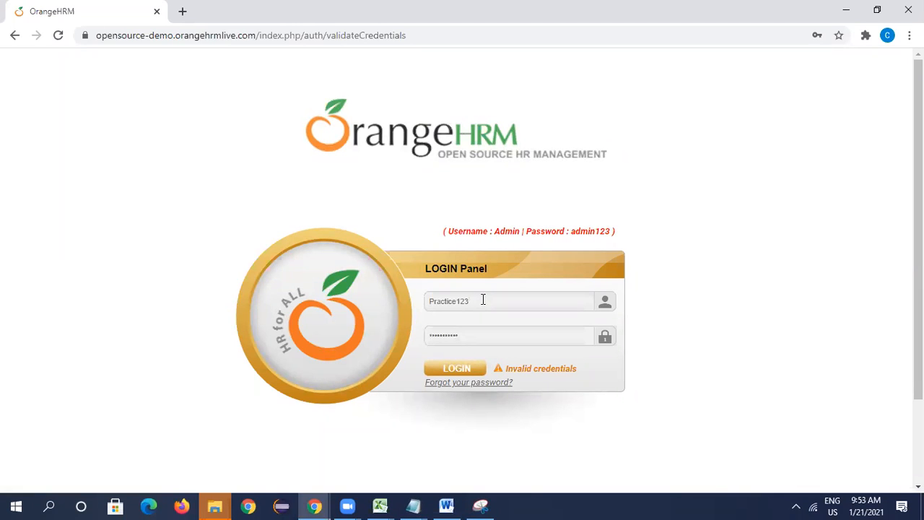
left_click(462, 371)
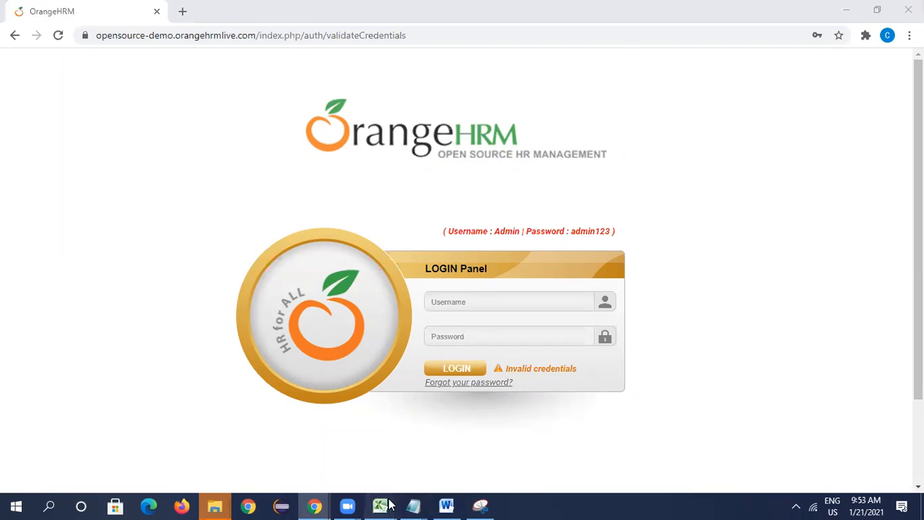
- Back in the Excel test execution workbook, copy the actual result from I3 to I4 for TC_Myinfo_03
mouse_move(380, 506)
left_click(444, 471)
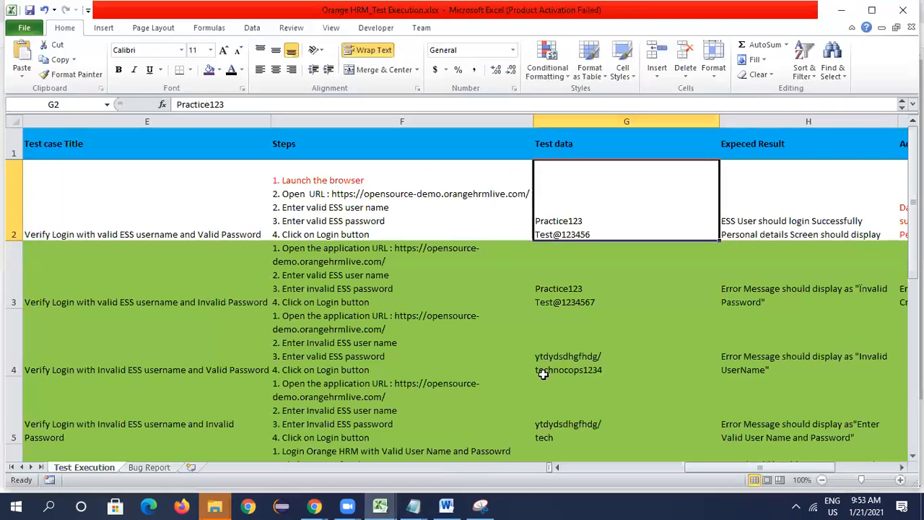
left_click(770, 291)
key("Down")
key("Right")
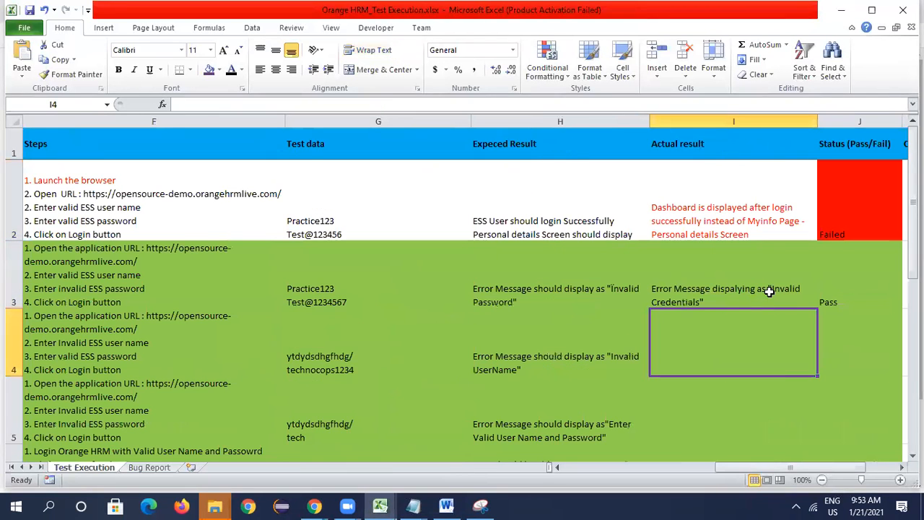
key("Up")
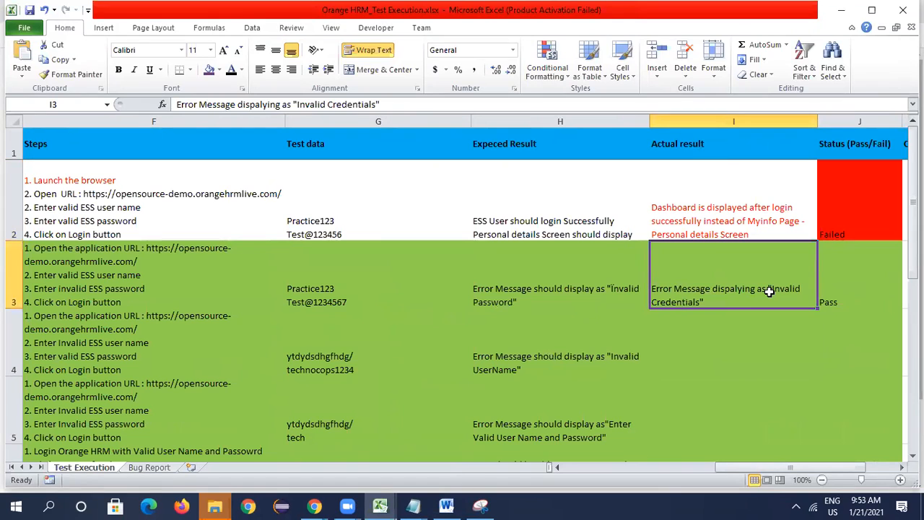
key("ctrl+c")
key("Down")
key("ctrl+v")
key("Right")
key("Escape")
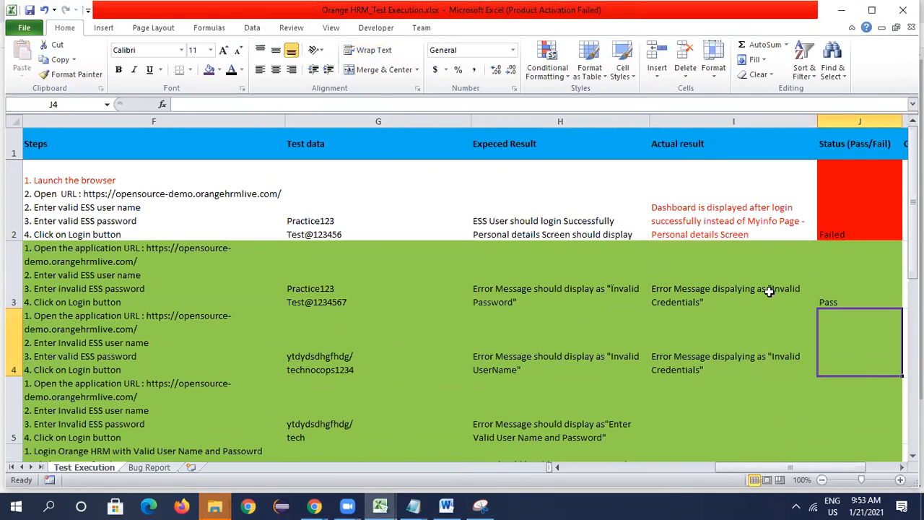
- Set the status in J4 to Pass, and review the scenario, title and steps of the test case in row 5
type("Pa")
key("Return")
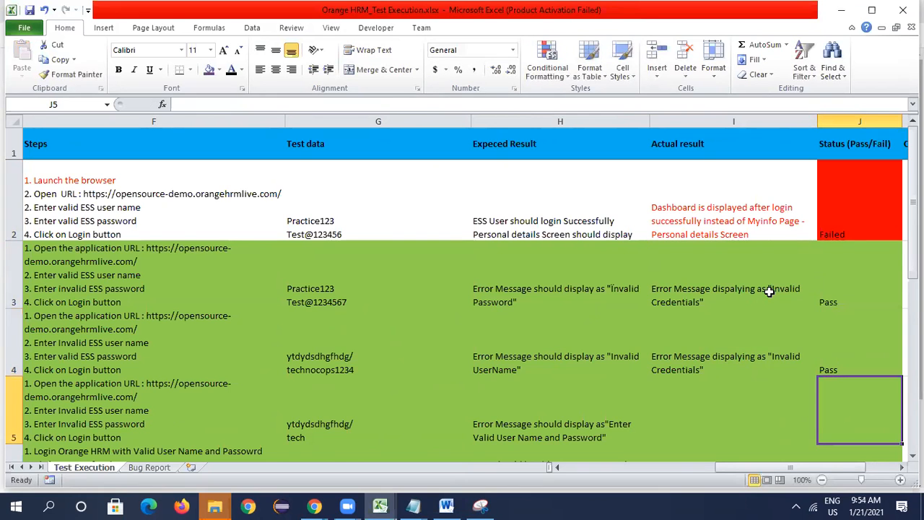
key("Left")
key("Left")
key("Left")
key("Left")
key("Left")
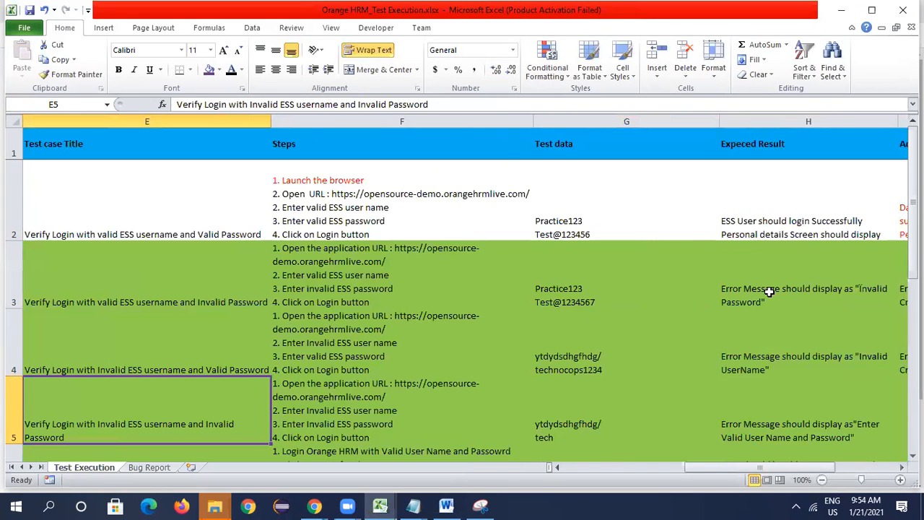
key("Left")
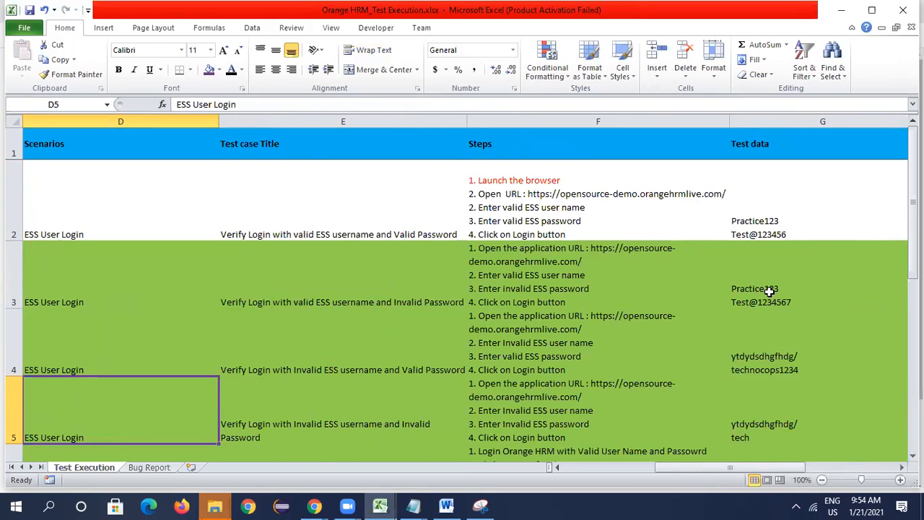
- Switch to Chrome and submit an OrangeHRM login with the invalid username wertg
key("alt+Tab")
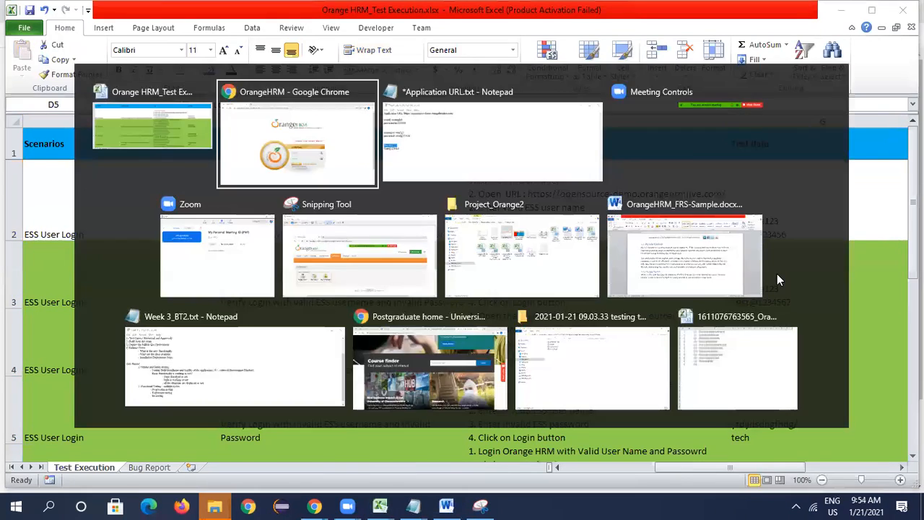
left_click(455, 298)
type("wertgrtg")
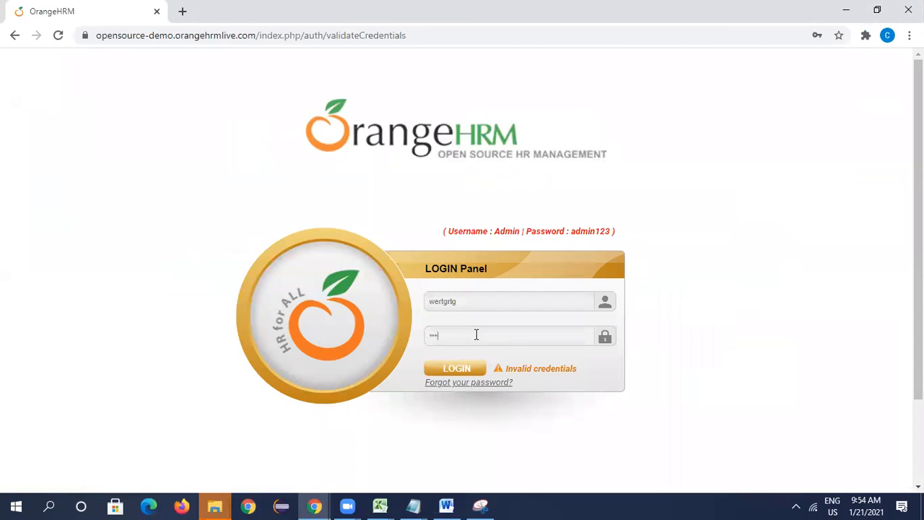
left_click(456, 371)
- Back in the Excel test execution workbook, copy the actual result from I4 to I5
key("alt+Tab")
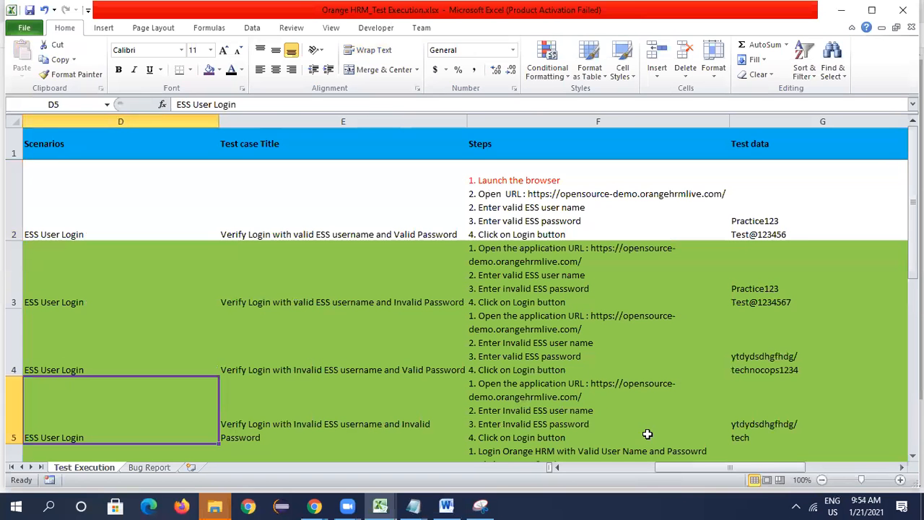
key("Right")
key("Right")
key("Right")
key("Right")
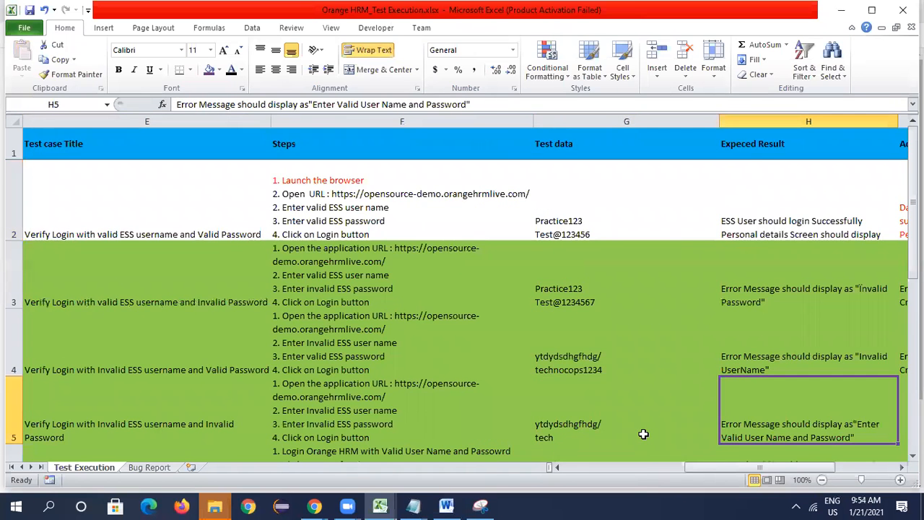
key("Right")
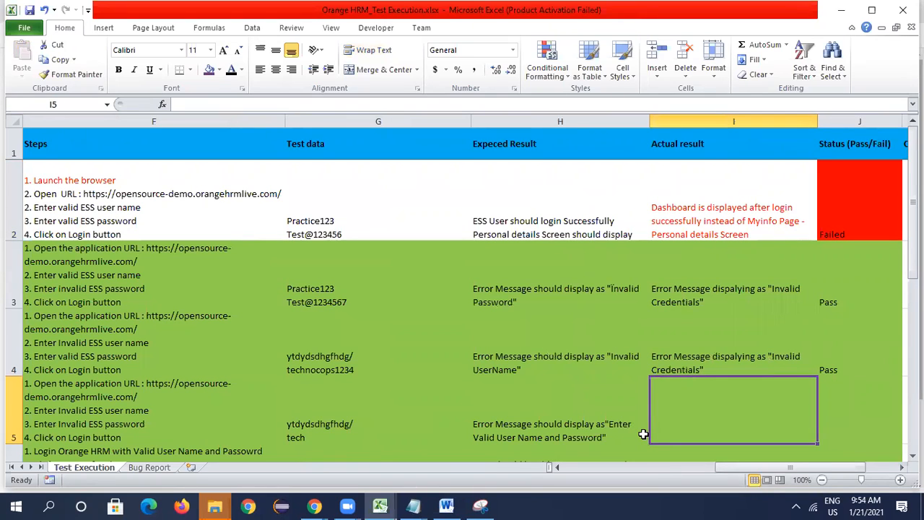
left_click(671, 361)
key("ctrl+c")
left_click(685, 417)
key("ctrl+v")
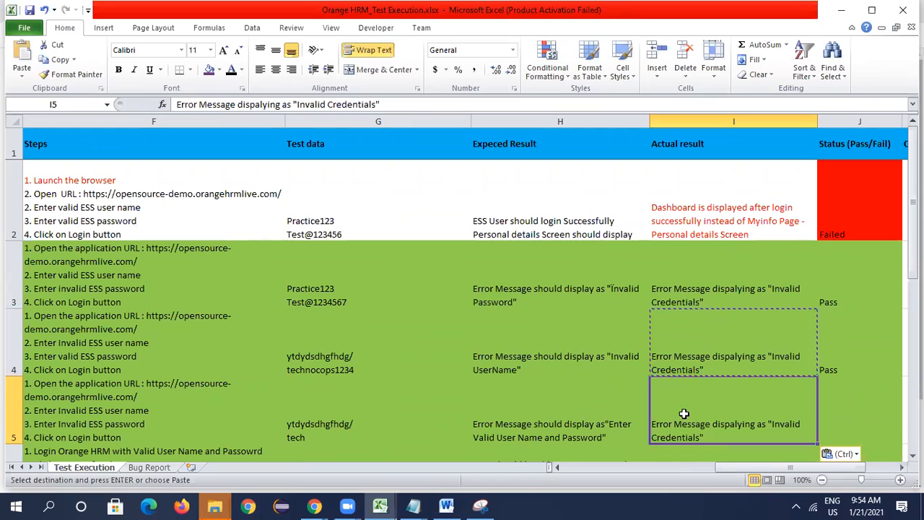
key("Escape")
- Set the status of the row 5 test case to Pass in J5
left_click(834, 410)
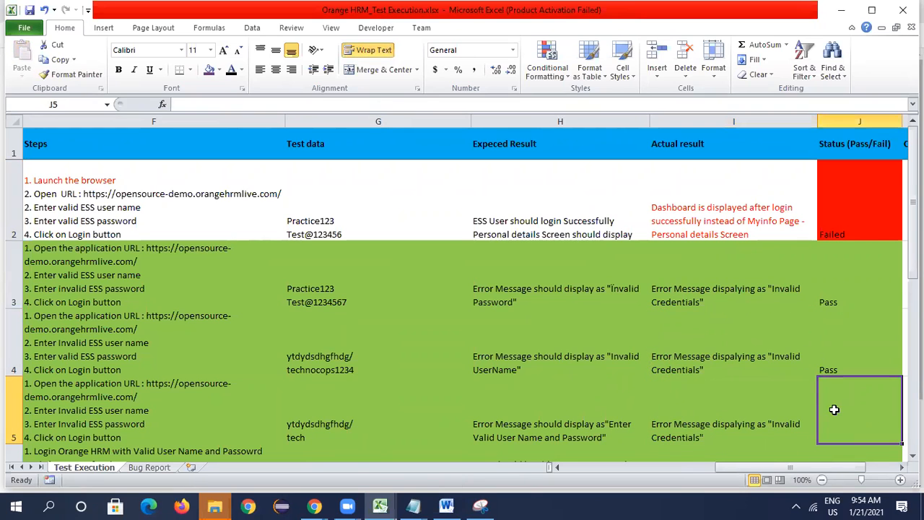
type("Passd")
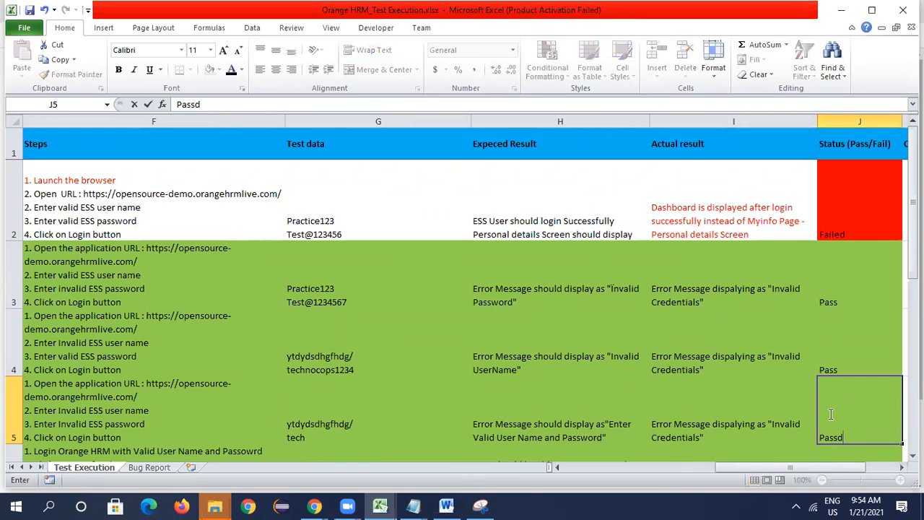
left_click(734, 401)
- Examine the scenario, title, steps, test data and expected result of the personal details test case in row 6
key("Down")
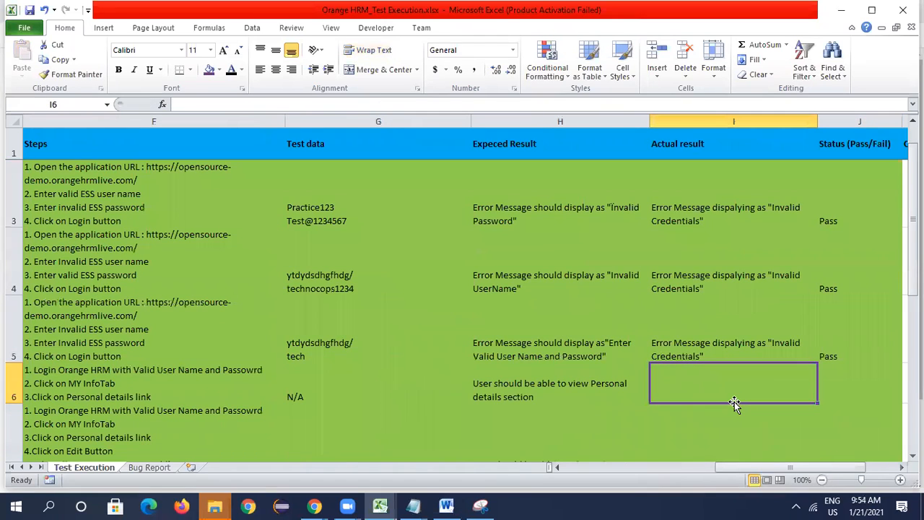
key("Left")
key("Left")
key("Left")
key("Left")
key("Left")
key("Left")
key("Left")
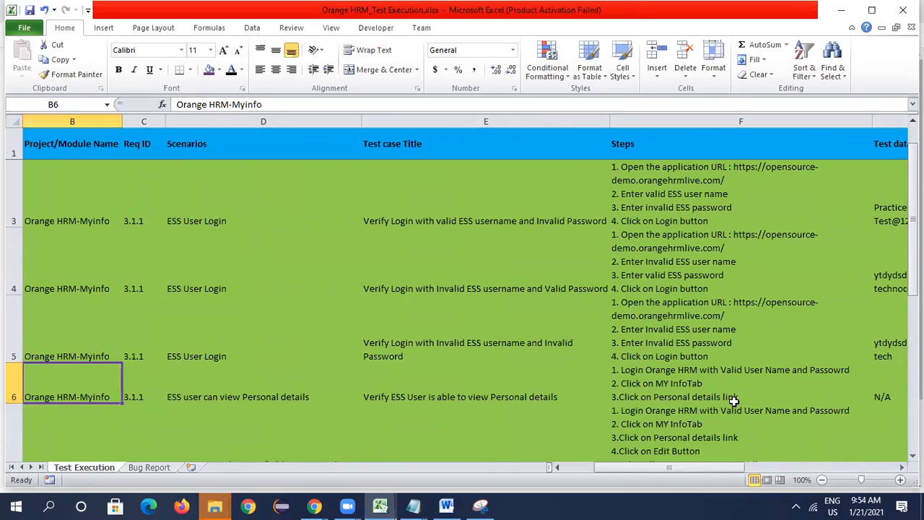
key("Right")
key("Right")
key("Right")
key("Right")
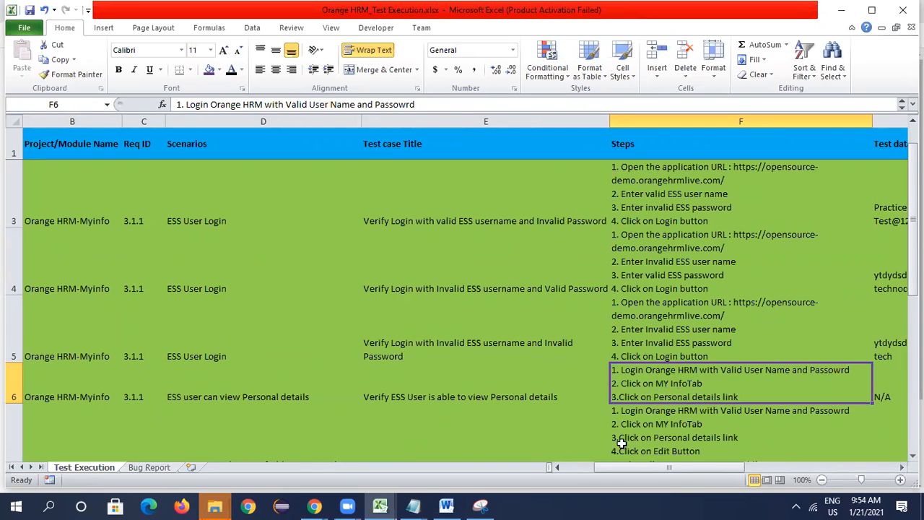
scroll(671, 238, "up", 1)
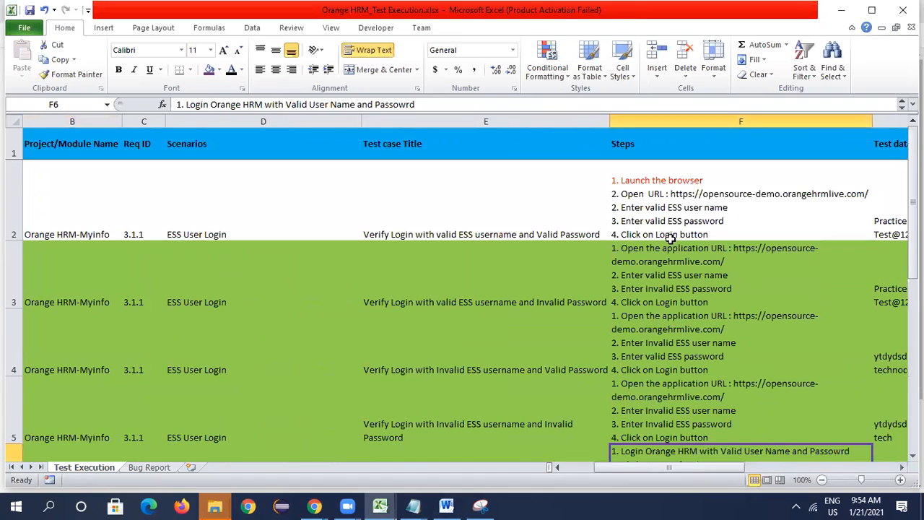
key("Right")
key("Right")
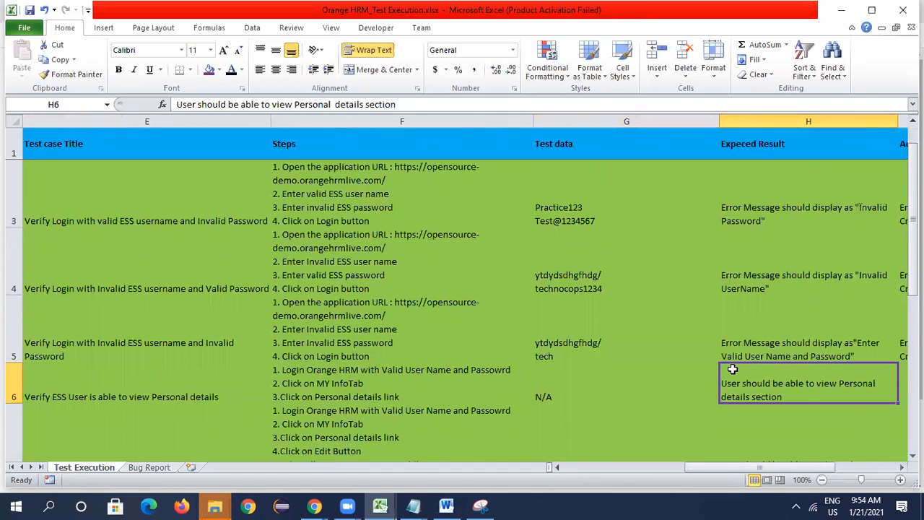
- Copy the username Practice123 from G3 into the username field of the OrangeHRM login page in Chrome
double_click(586, 207)
left_click_drag(587, 207, 488, 210)
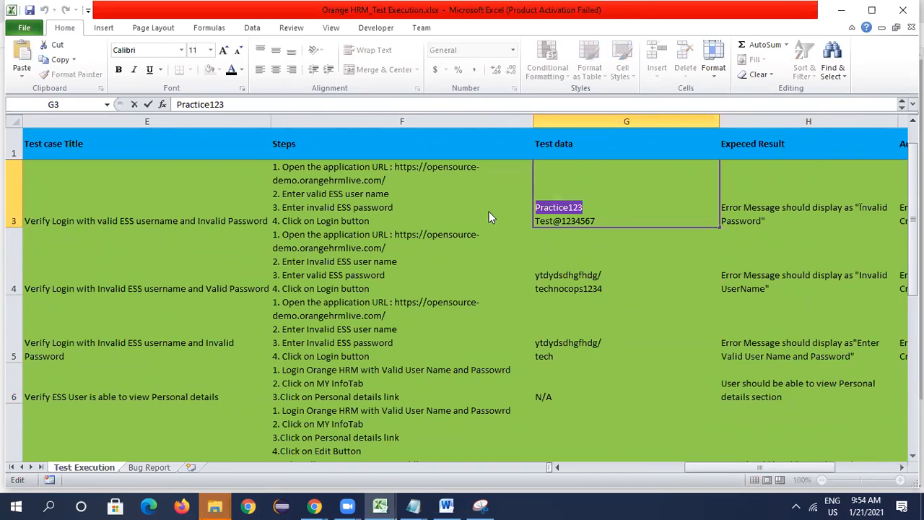
key("alt+Tab")
left_click(558, 299)
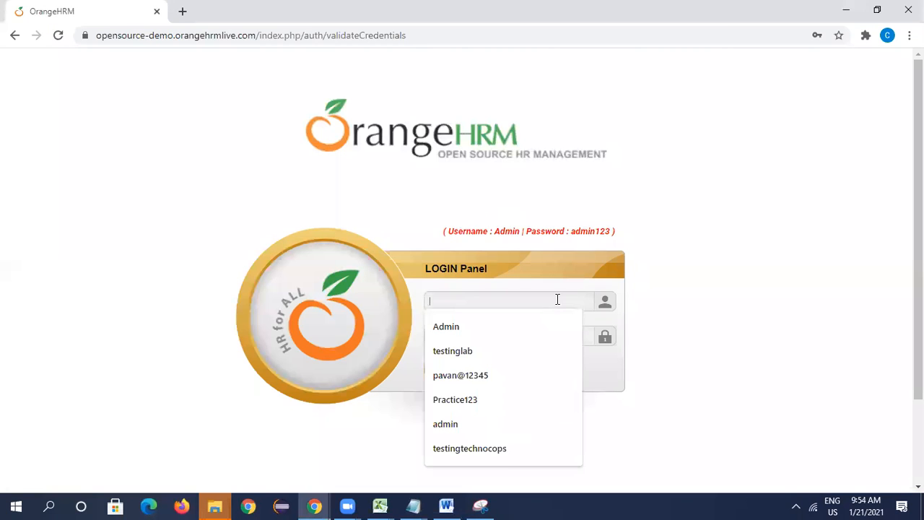
key("ctrl+v")
left_click(478, 319)
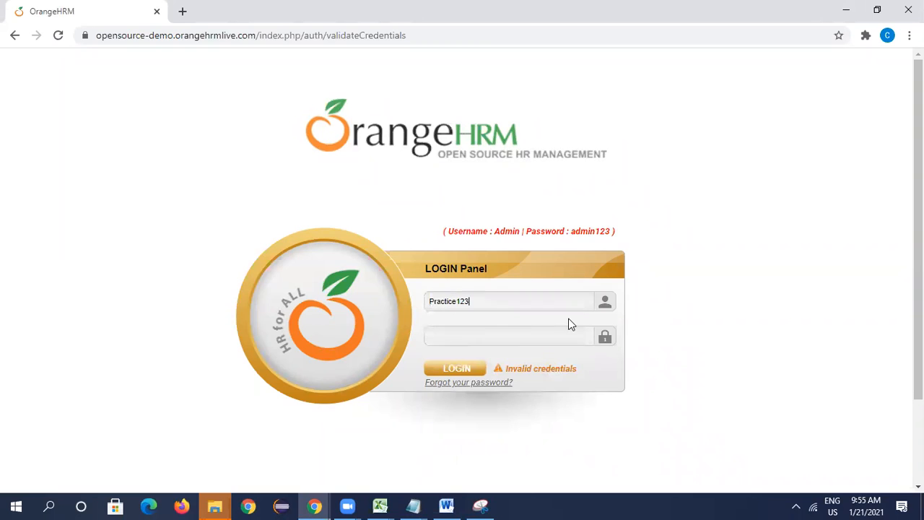
- Try to log in to OrangeHRM with the password copied from G3 in Excel
key("alt+Tab")
left_click_drag(605, 221, 518, 221)
key("Escape")
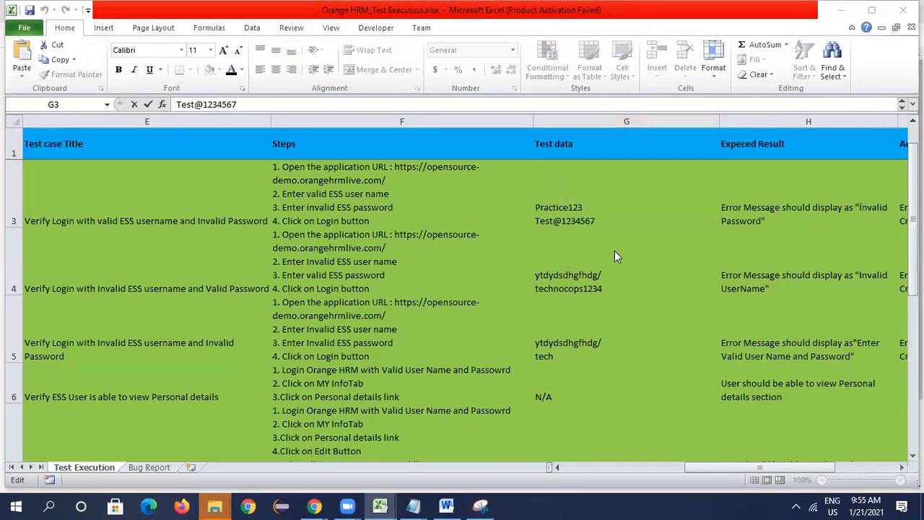
key("alt+Tab")
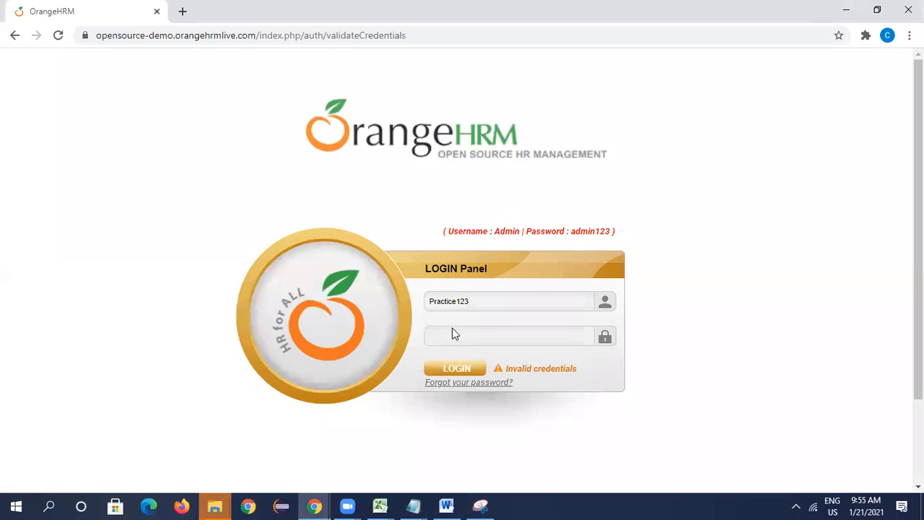
key("ctrl+v")
left_click(442, 369)
- Fill in the saved username Practice123 again on the OrangeHRM login page
left_click(499, 302)
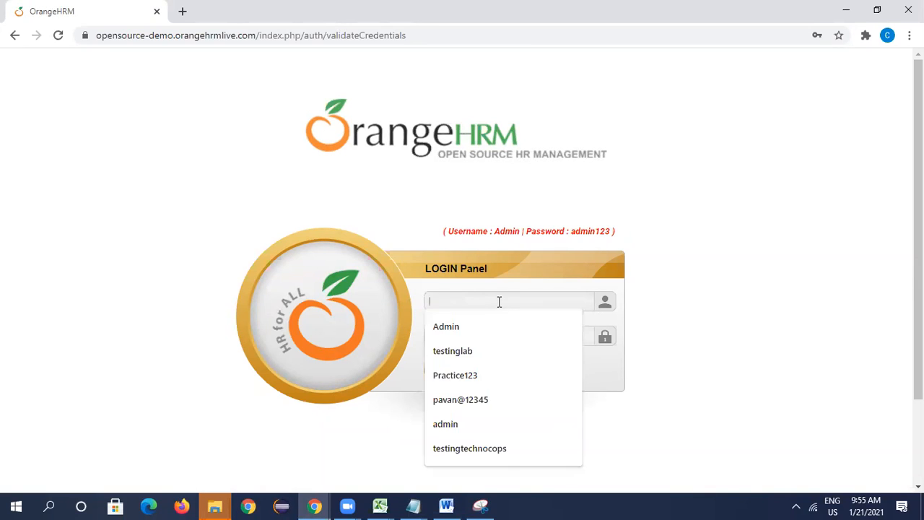
left_click(488, 373)
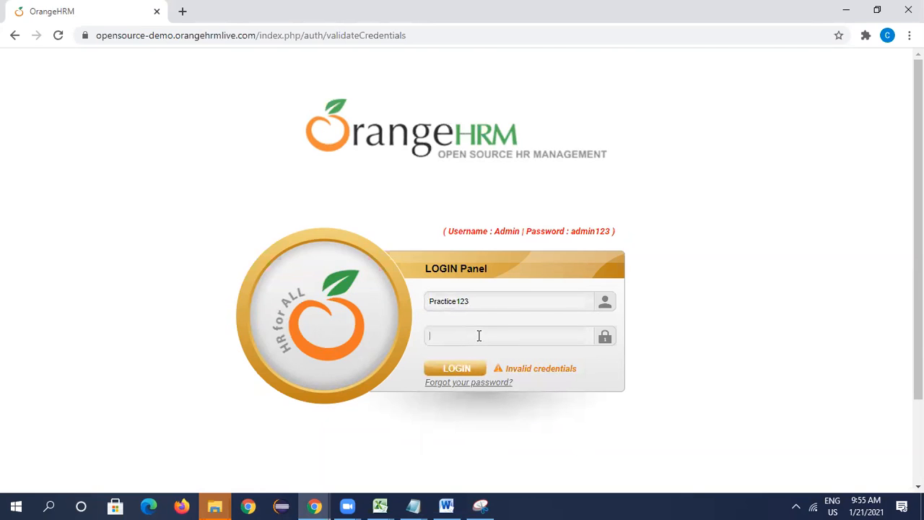
- Switch to Excel, remove the last character of the password in G3 and copy the corrected password
key("alt+Tab")
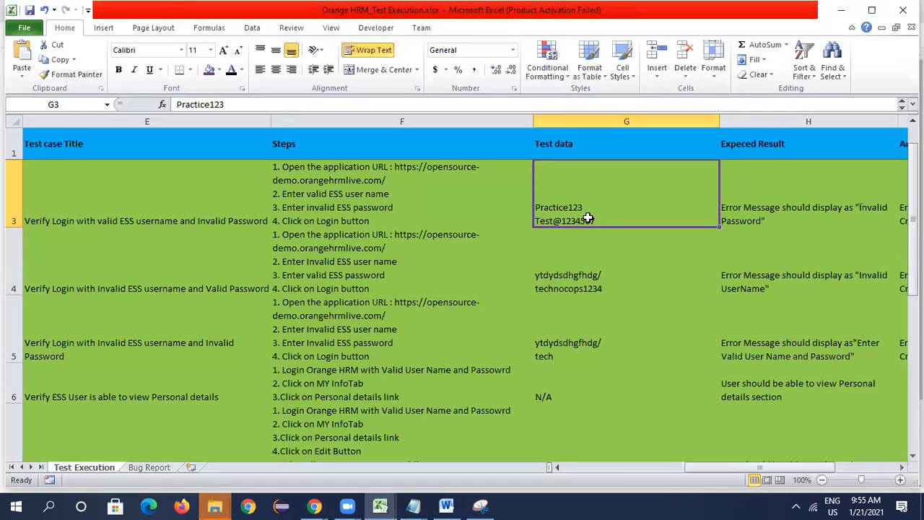
double_click(607, 223)
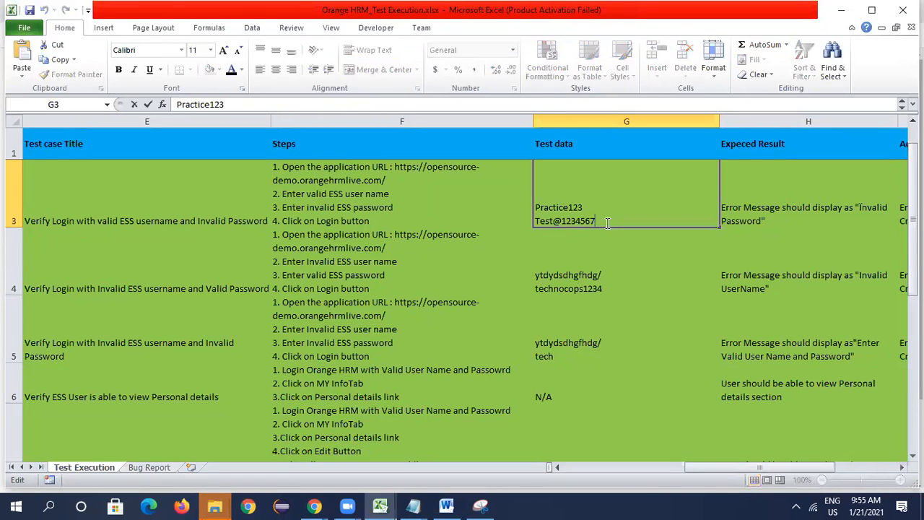
key("BackSpace")
left_click_drag(599, 221, 528, 215)
key("ctrl+c")
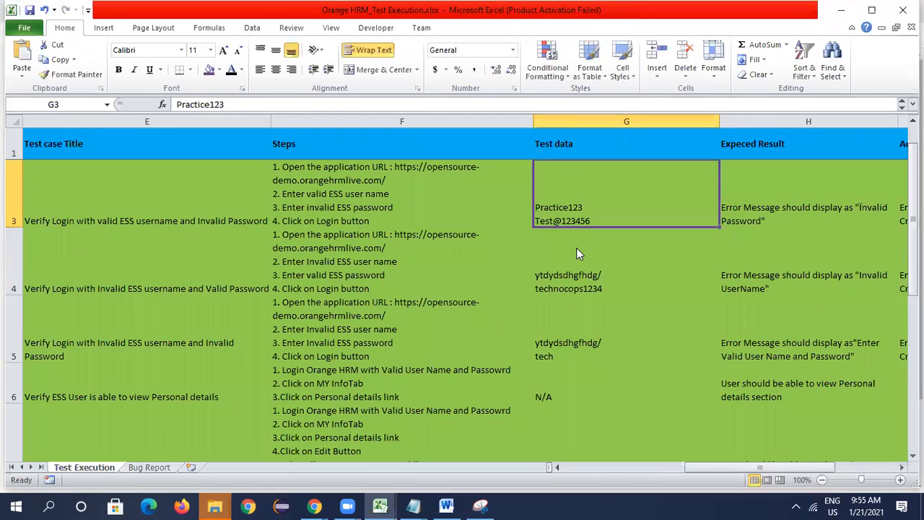
- Back in Chrome, try to log in to OrangeHRM with the corrected password
key("alt+Tab")
key("ctrl+v")
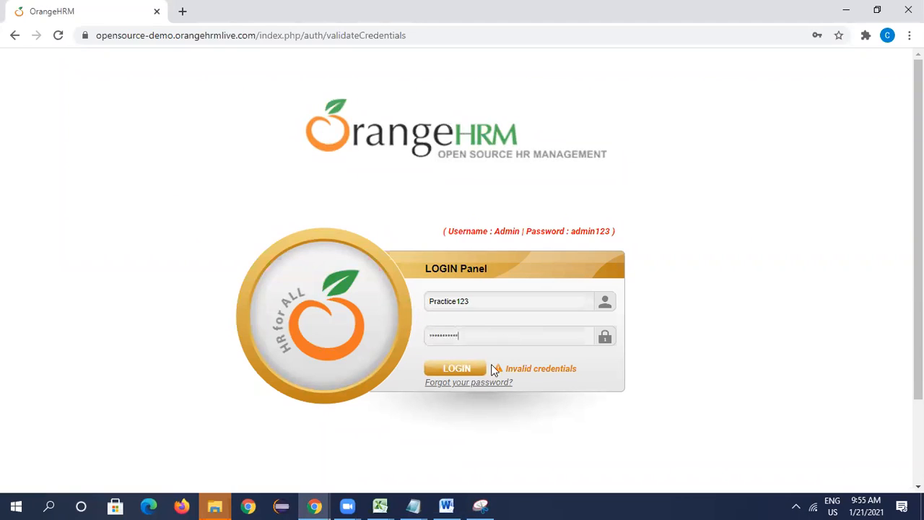
left_click(462, 369)
- Check the stored credentials in the Application URL.txt Notepad file, and enter Practice123 as the OrangeHRM username in Chrome
left_click(413, 505)
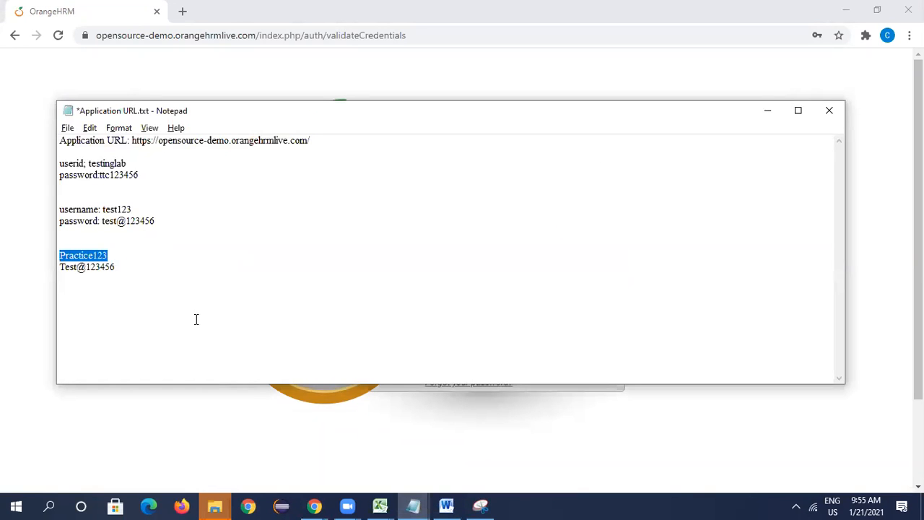
key("alt+Tab")
left_click(448, 299)
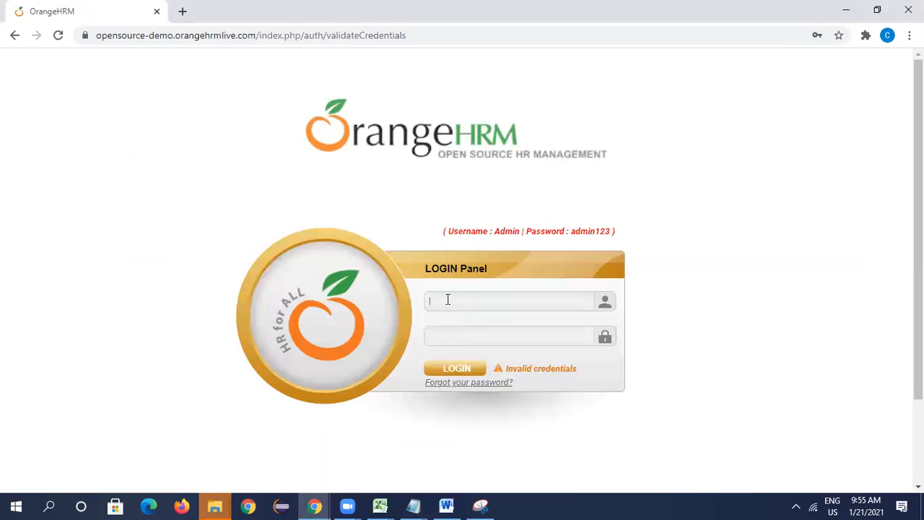
key("ctrl+v")
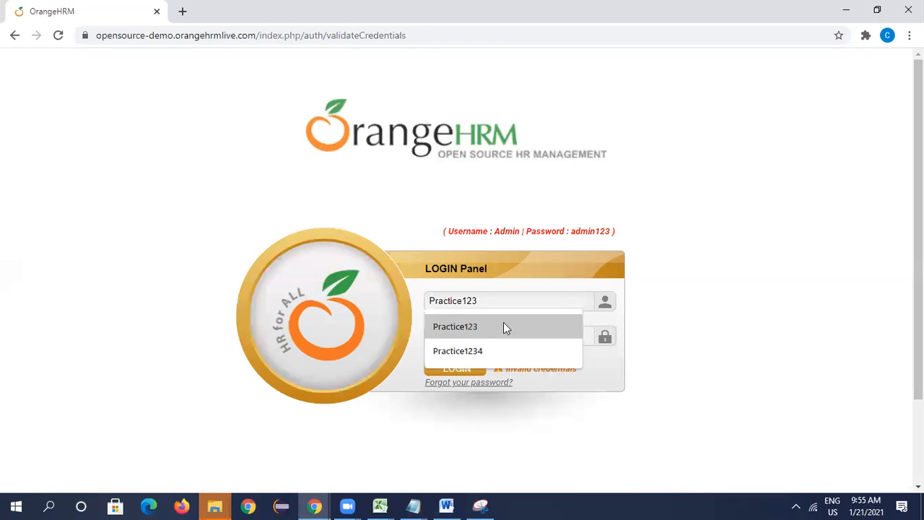
key("Tab")
- Copy the password listed below Practice123 in Notepad, and try to log in to OrangeHRM with it in Chrome
key("alt+Tab")
left_click_drag(136, 271, 36, 260)
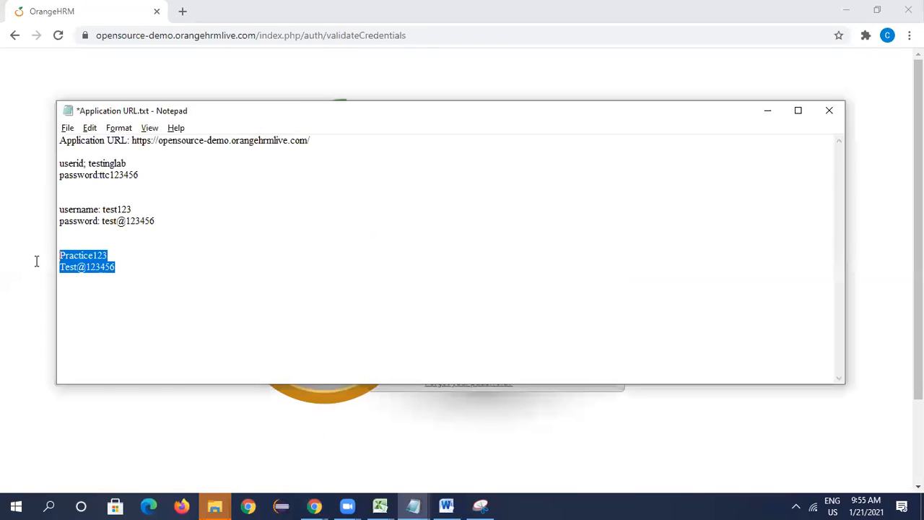
left_click(116, 275)
left_click_drag(69, 269, 58, 268)
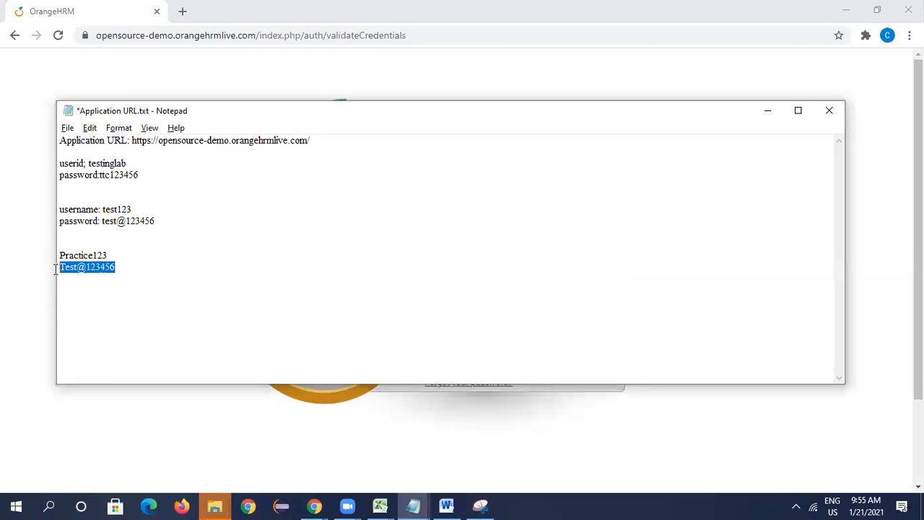
key("alt+Tab")
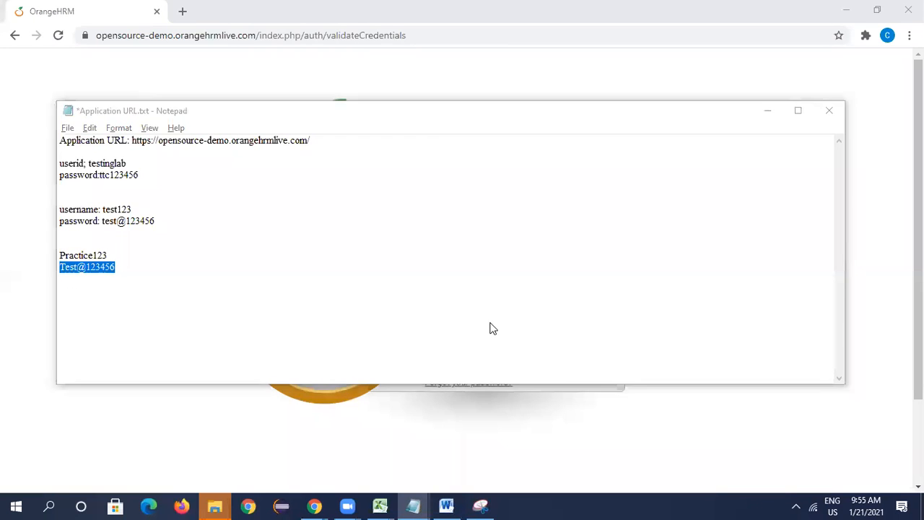
left_click(477, 334)
key("ctrl+v")
left_click(462, 372)
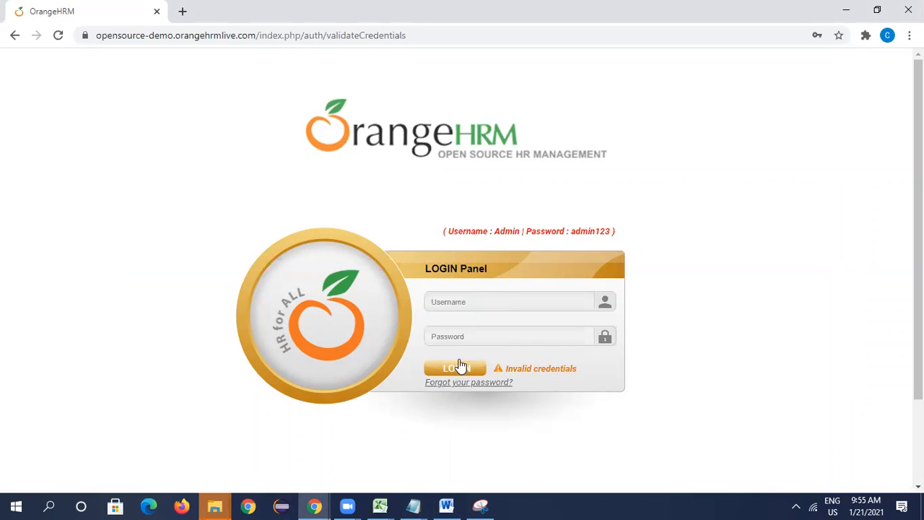
- Try again to log in to OrangeHRM as Practice123, entering the account password manually
left_click(463, 301)
type("Practice123")
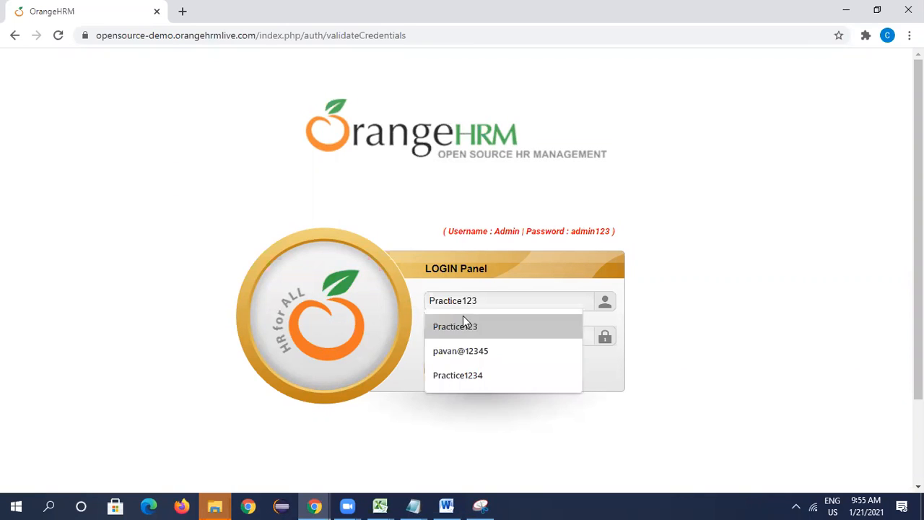
left_click(466, 324)
left_click(470, 337)
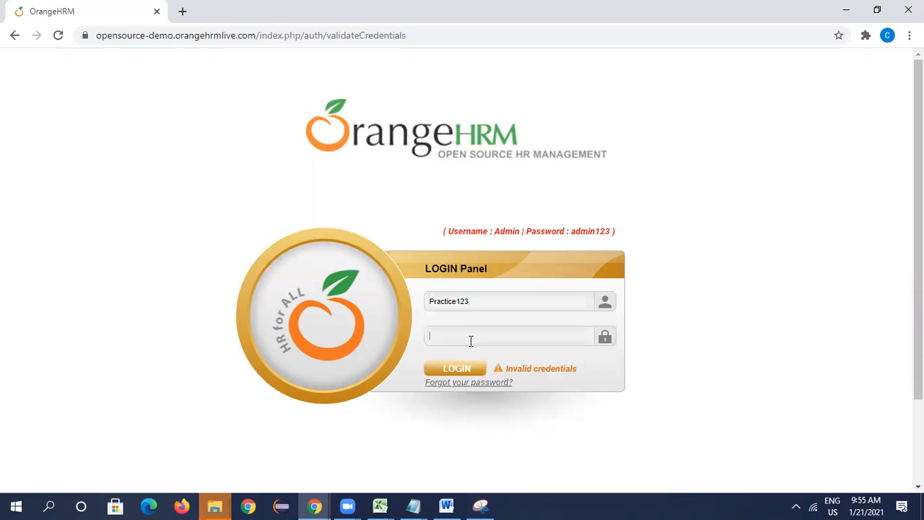
type("•••••••••")
left_click(463, 370)
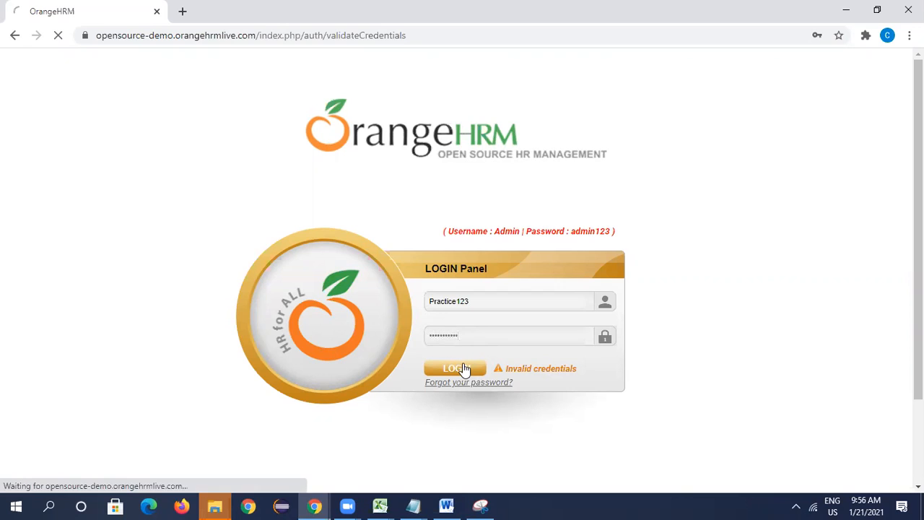
- Log in to OrangeHRM as Admin with the admin password and dismiss the browser's password-change warning
left_click(472, 302)
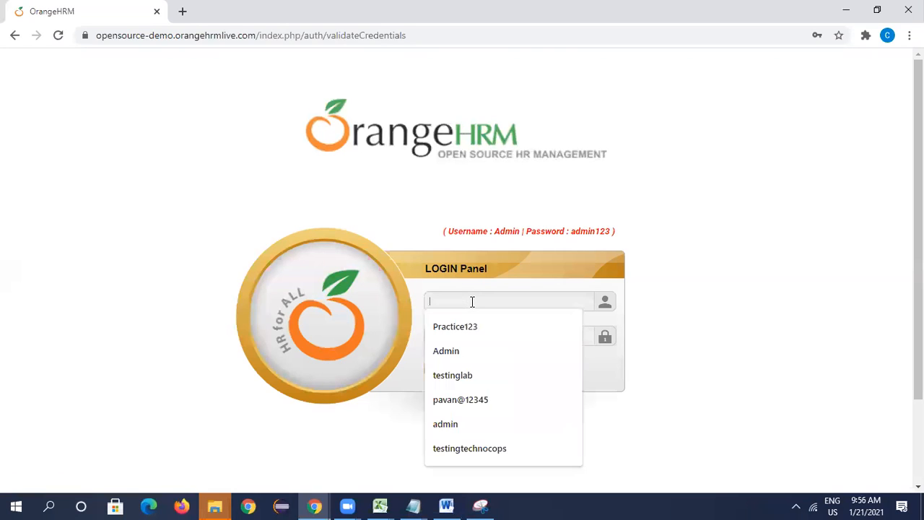
left_click(464, 350)
type("admin123")
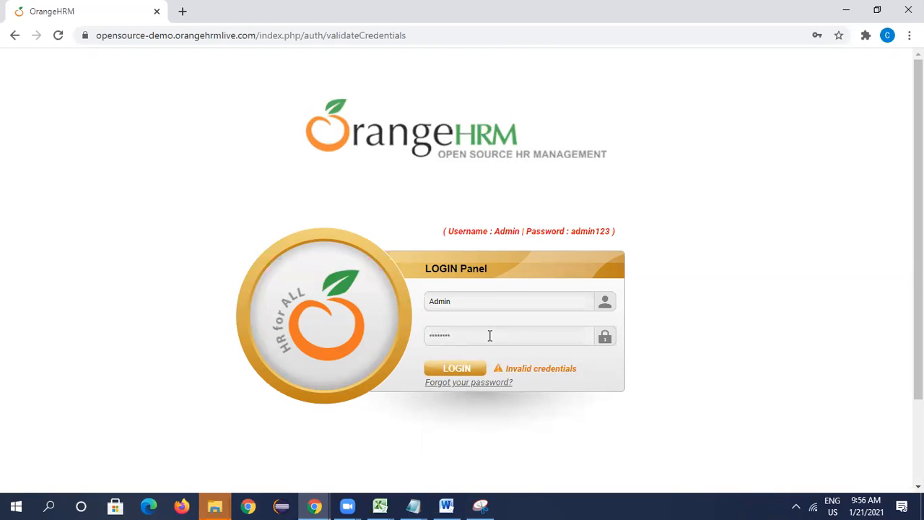
left_click(466, 368)
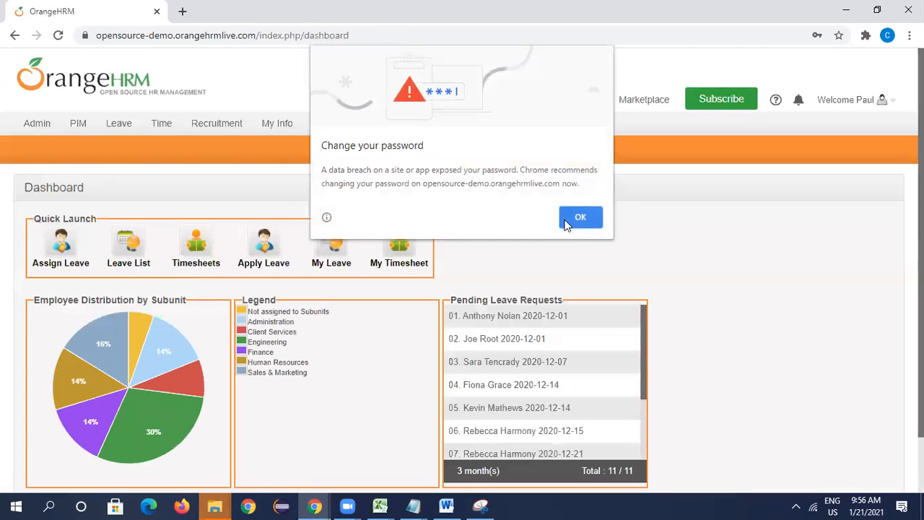
left_click(580, 218)
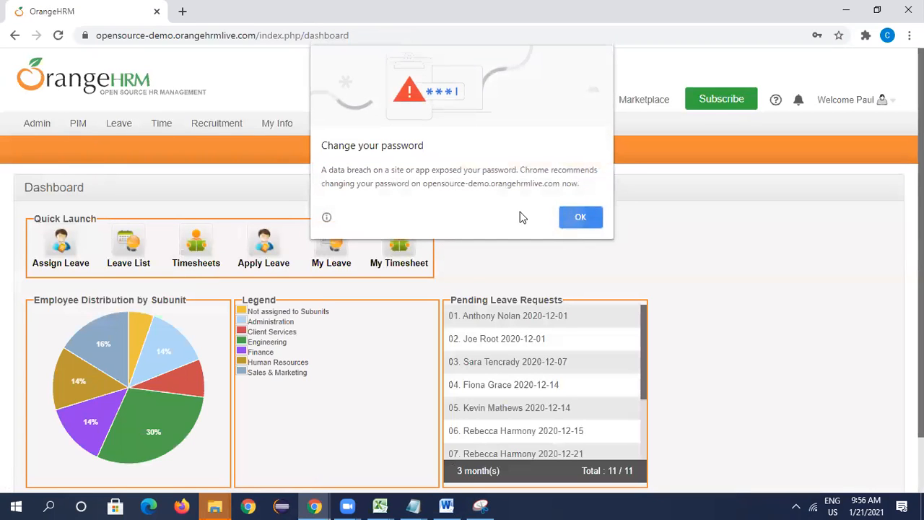
- Go to the System Users list under Admin and open the ESS user in the sixth row for editing
mouse_move(21, 128)
left_click(33, 175)
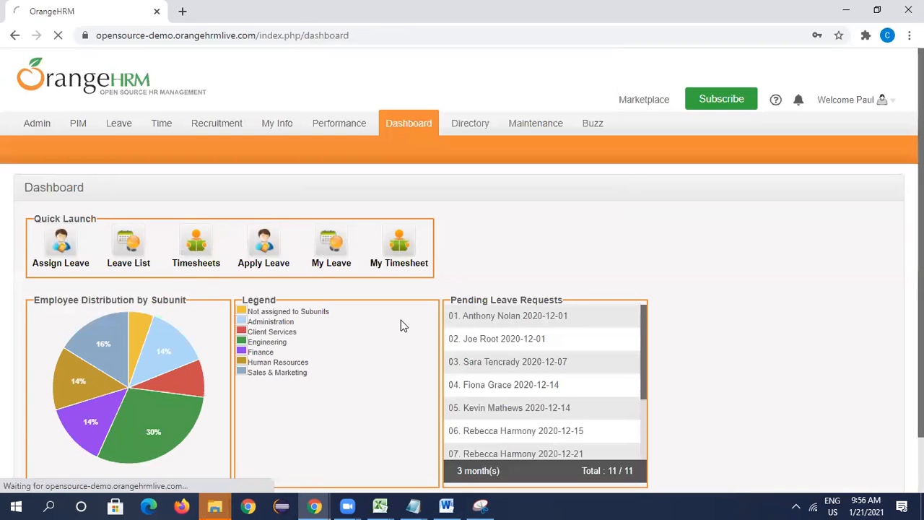
scroll(357, 372, "down", 2)
scroll(367, 379, "down", 1)
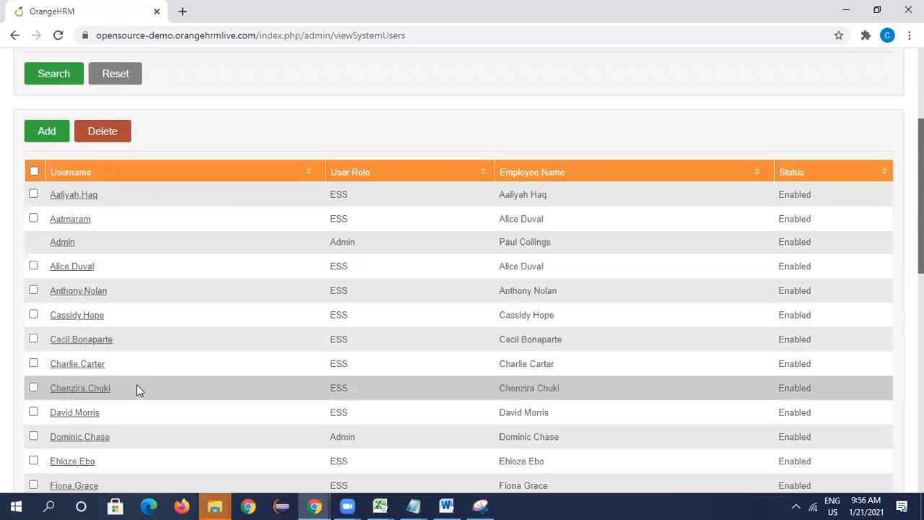
left_click(91, 315)
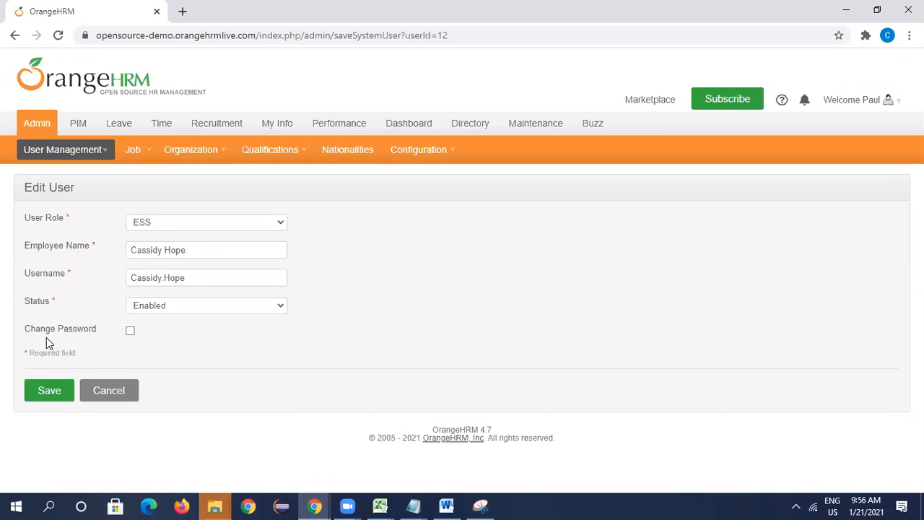
- Enable the password change for this ESS user and set the username to TestData
left_click(131, 331)
left_click_drag(188, 277, 67, 283)
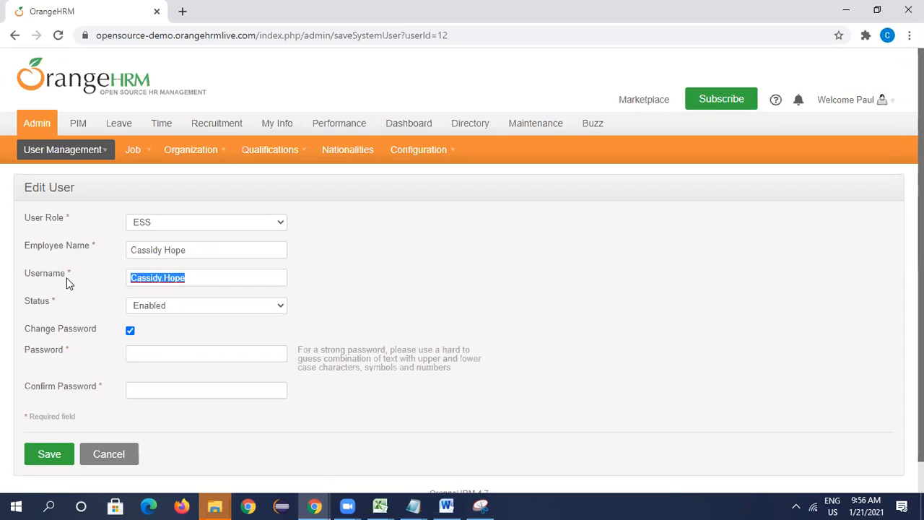
type("T")
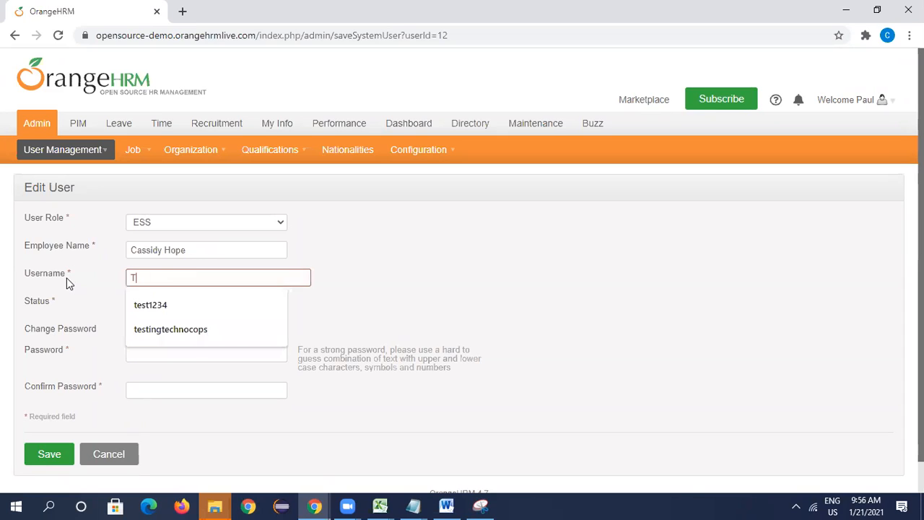
type("estData")
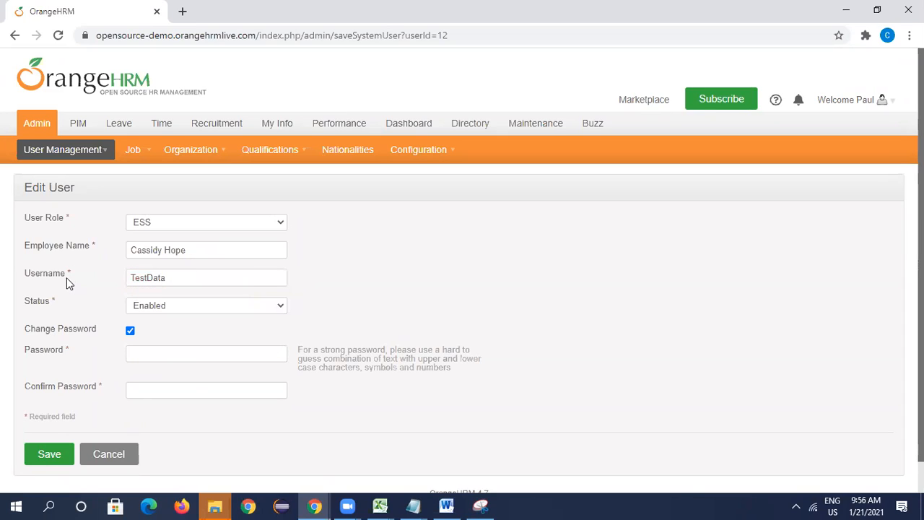
- Enter a new password for the TestData user, repeat it in the confirmation field and save the user
left_click_drag(171, 363, 170, 358)
left_click(169, 357)
type("Test@12")
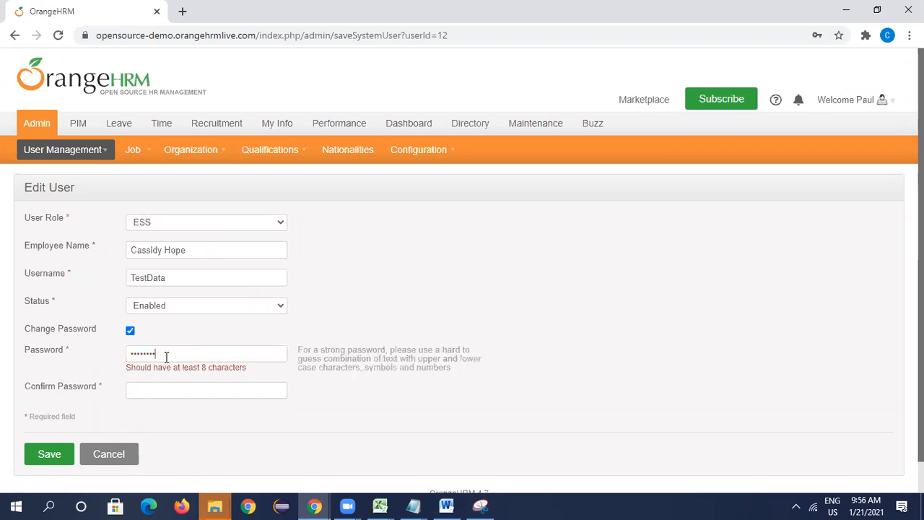
type("345")
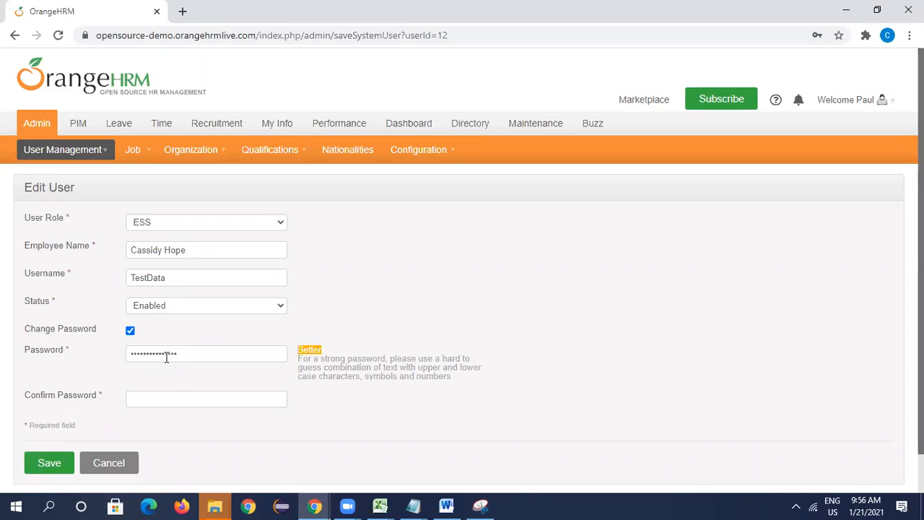
left_click(165, 397)
type("Test")
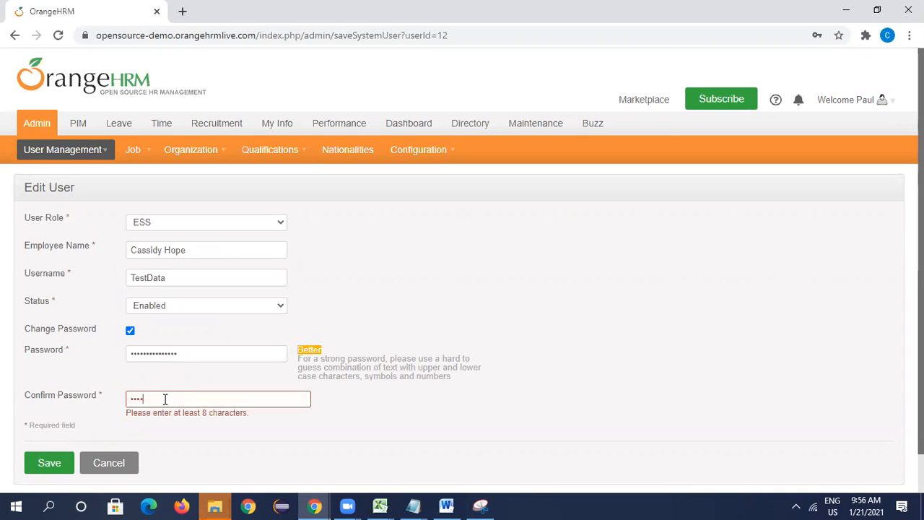
type("@1234")
key("ctrl+a")
key("BackSpace")
type("Test@12345678")
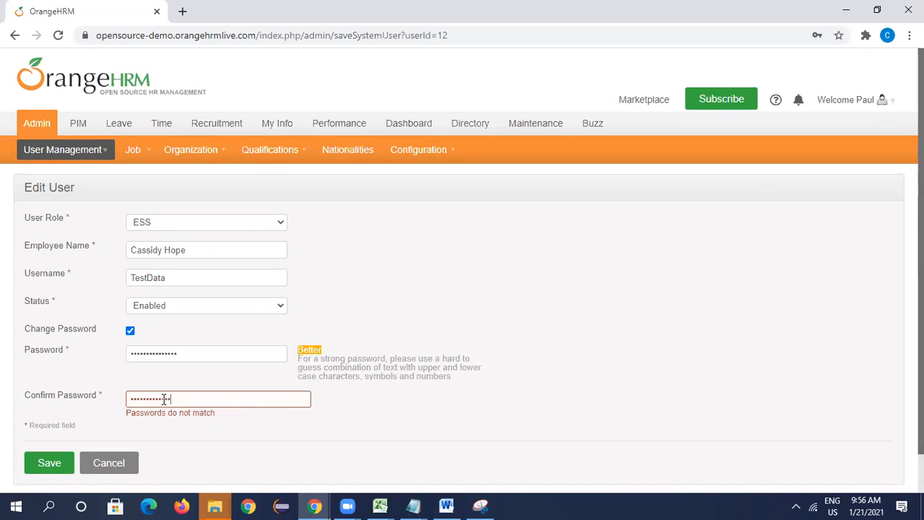
type("90")
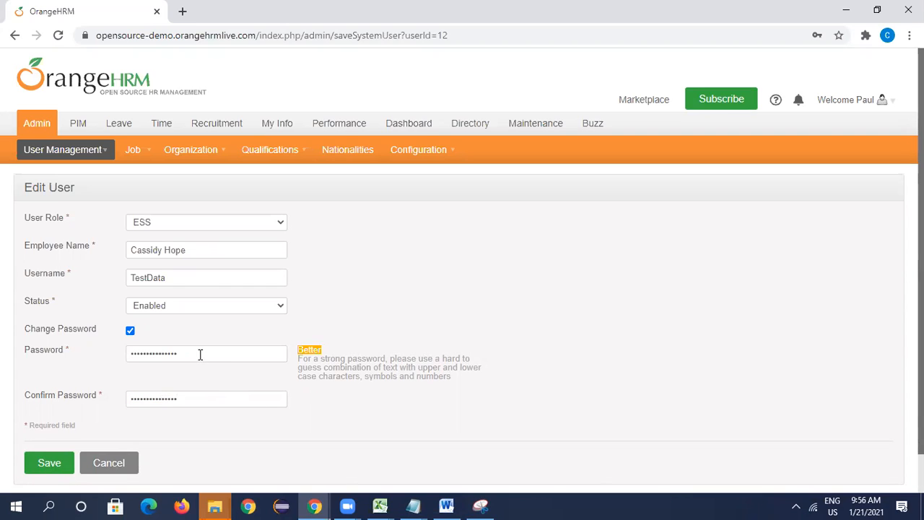
left_click(51, 464)
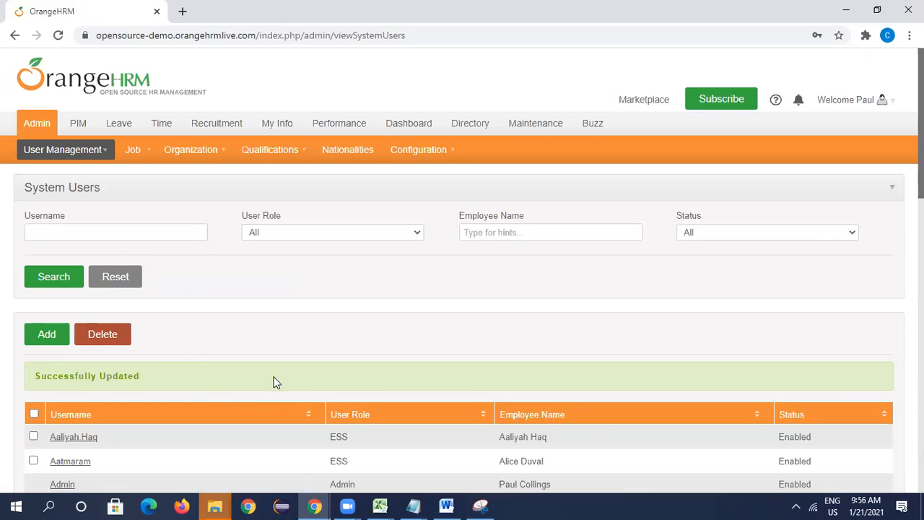
- Log out of the Admin account and log in as Testdata with the new account password
left_click(884, 101)
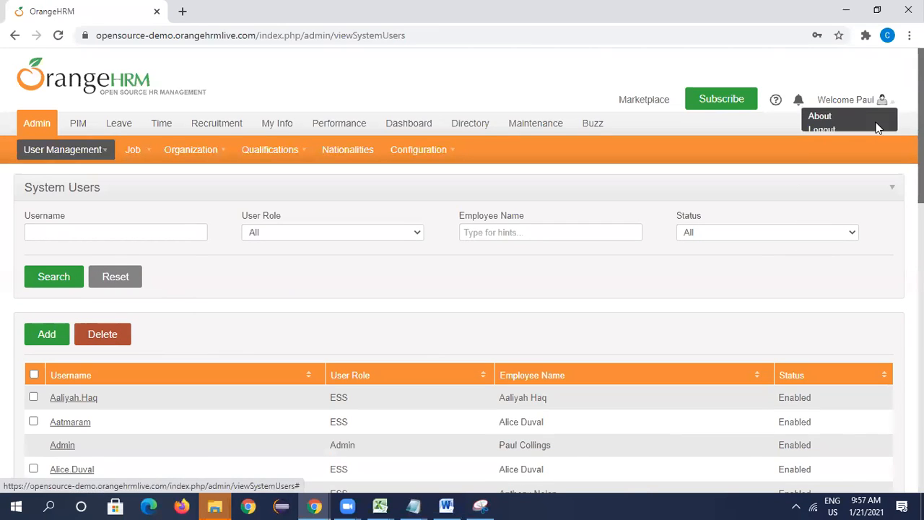
left_click(839, 133)
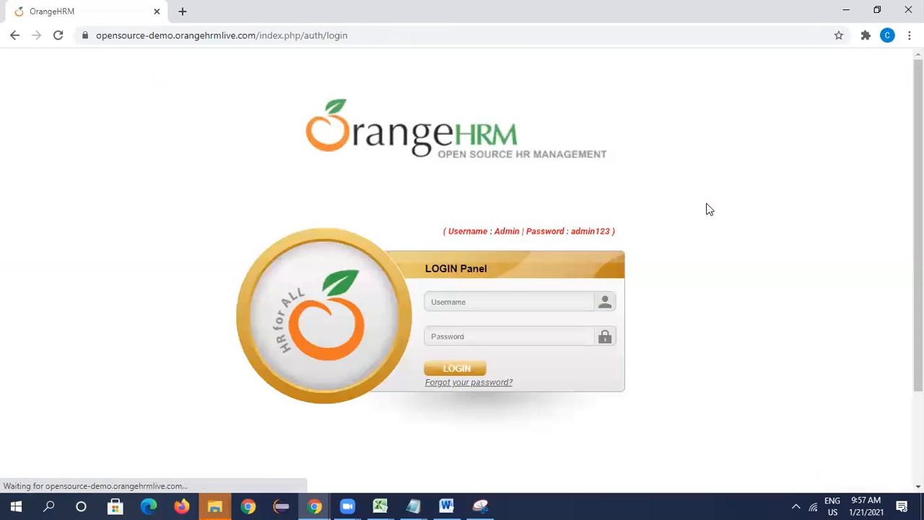
left_click(463, 305)
type("Testdata")
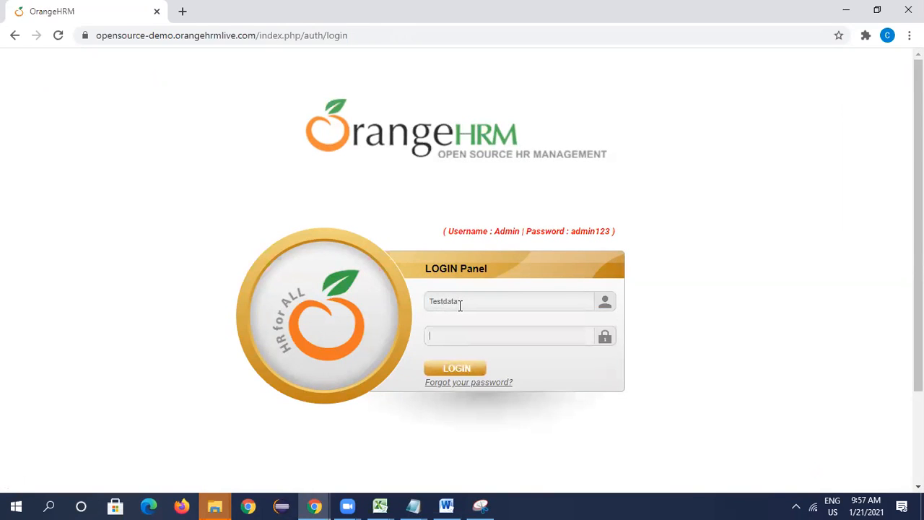
key("Tab")
type("adm••••••••••")
left_click(474, 369)
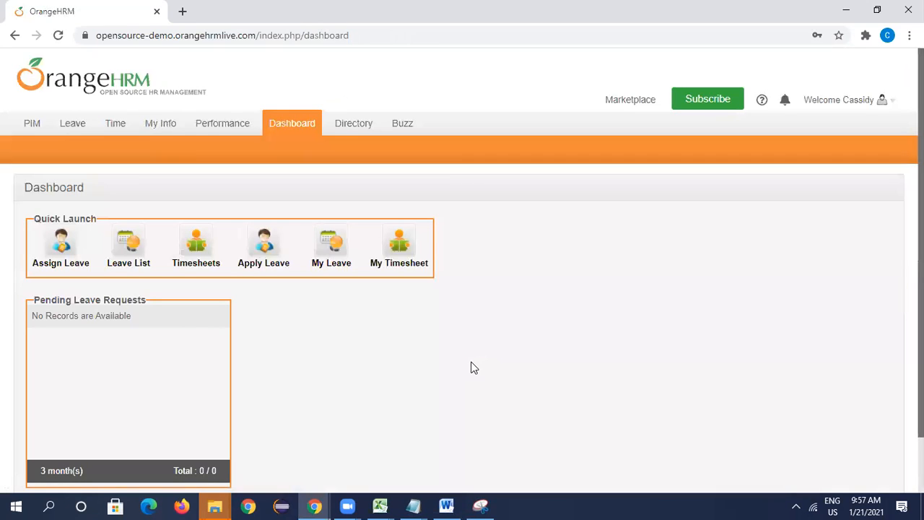
- Switch to the Orange HRM_Test Execution.xlsx workbook in Excel and check the steps of the view Personal details test case in F6
mouse_move(383, 505)
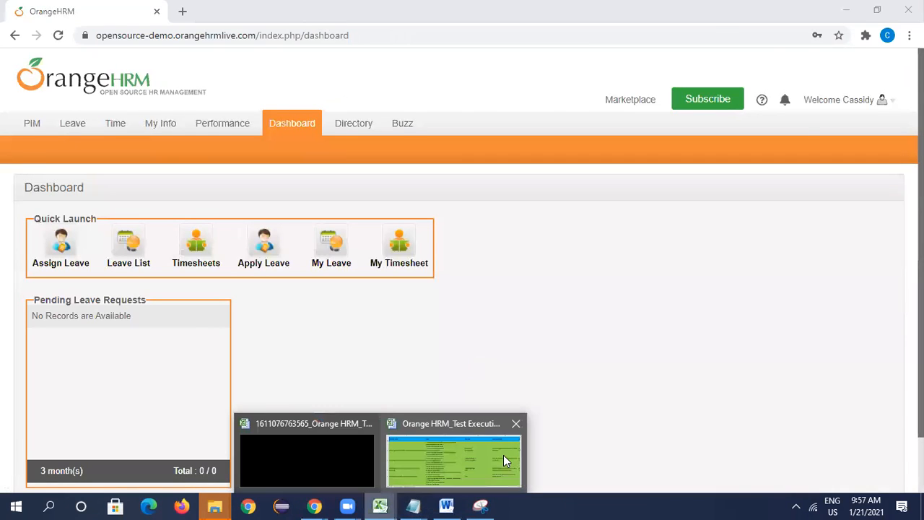
left_click(501, 458)
left_click(390, 278)
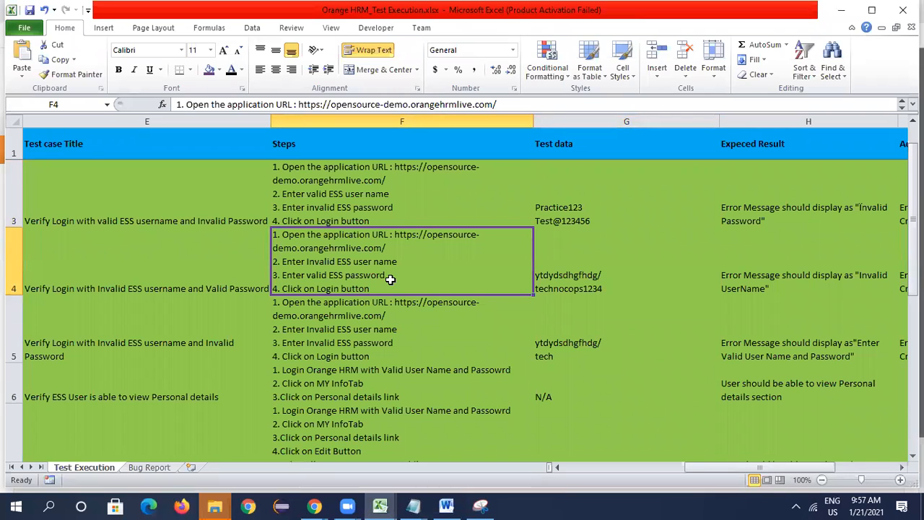
key("Down")
key("Down")
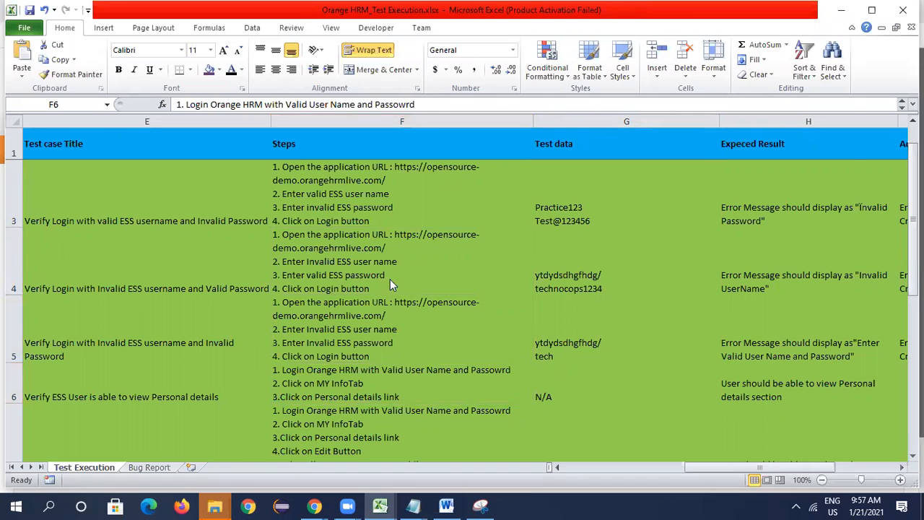
- Back in Chrome, open My Info and look through the Personal Details section
key("alt+Tab")
left_click(163, 126)
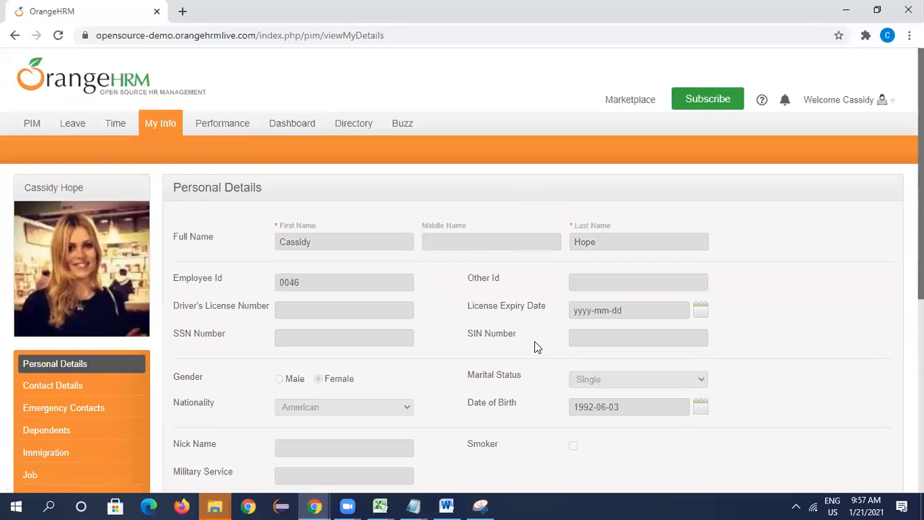
scroll(538, 351, "down", 2)
scroll(542, 357, "up", 1)
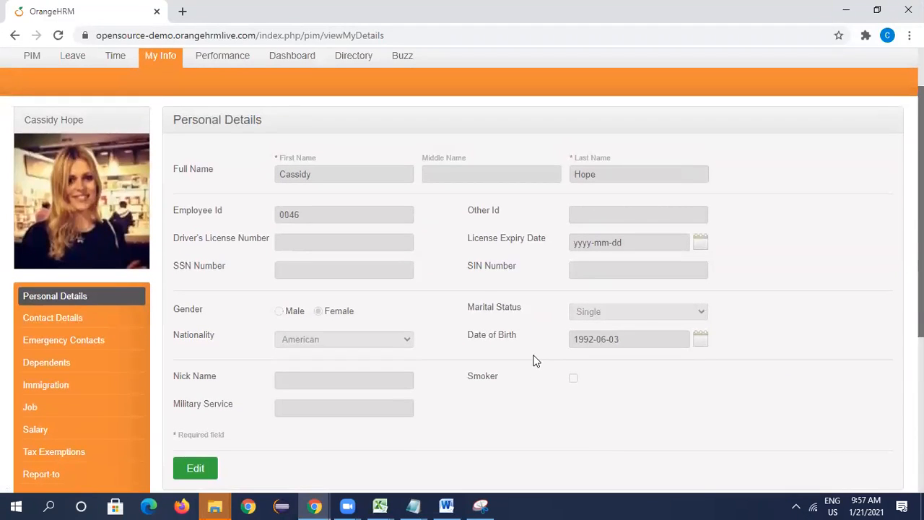
- In the Excel workbook, enter the actual result "User able to view Personal Details screen" in I6 and the status Pass in J6
key("alt+Tab")
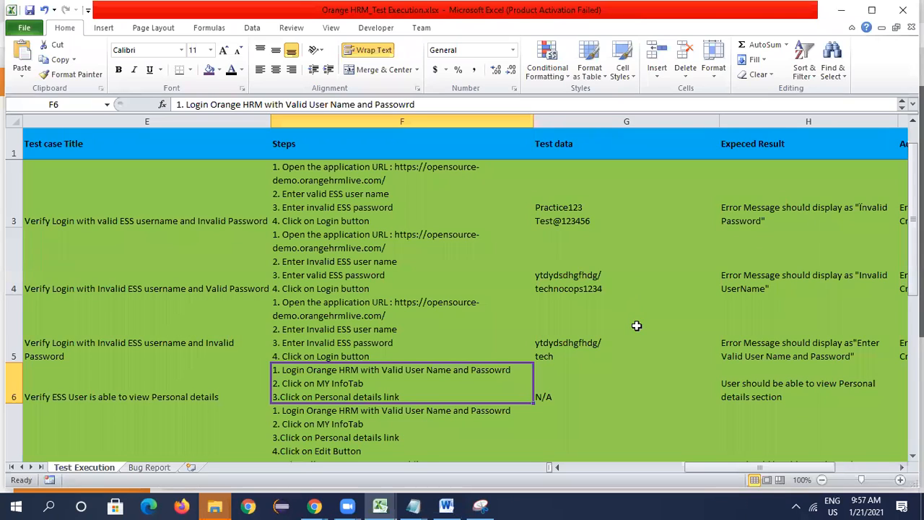
key("Right")
key("Right")
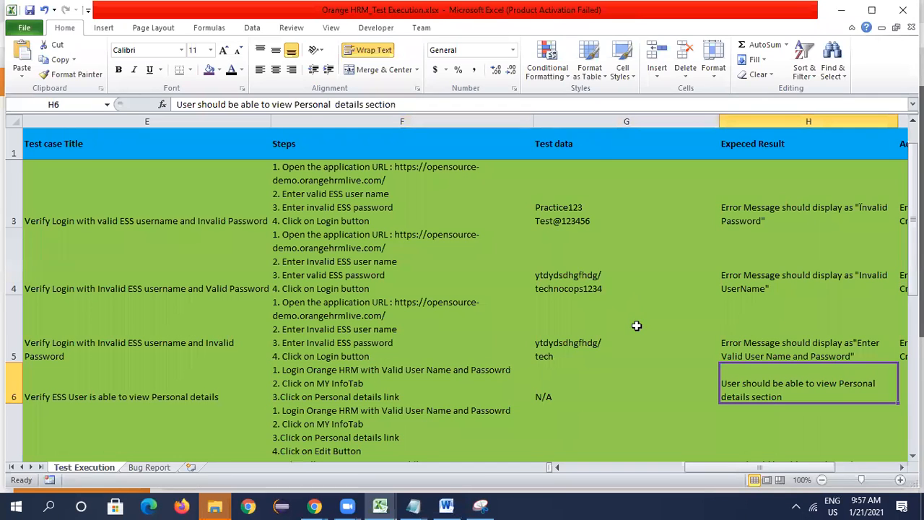
key("Right")
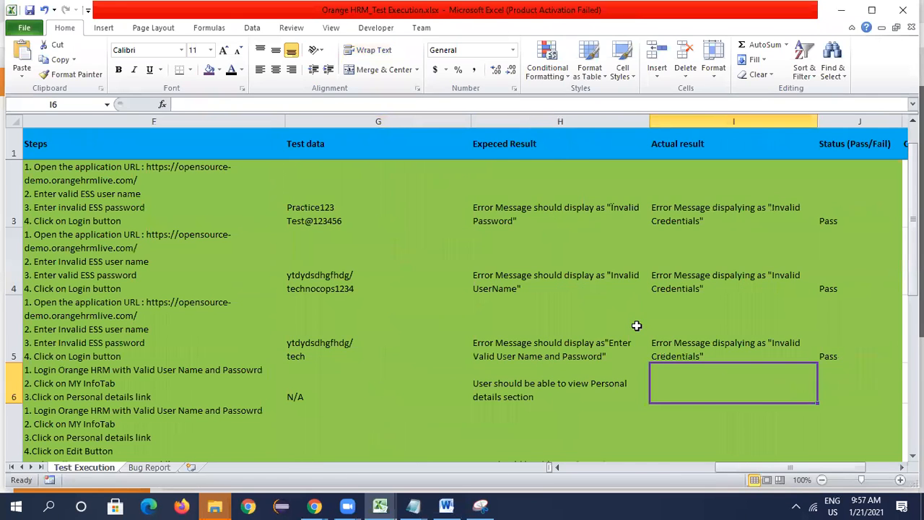
type("User is")
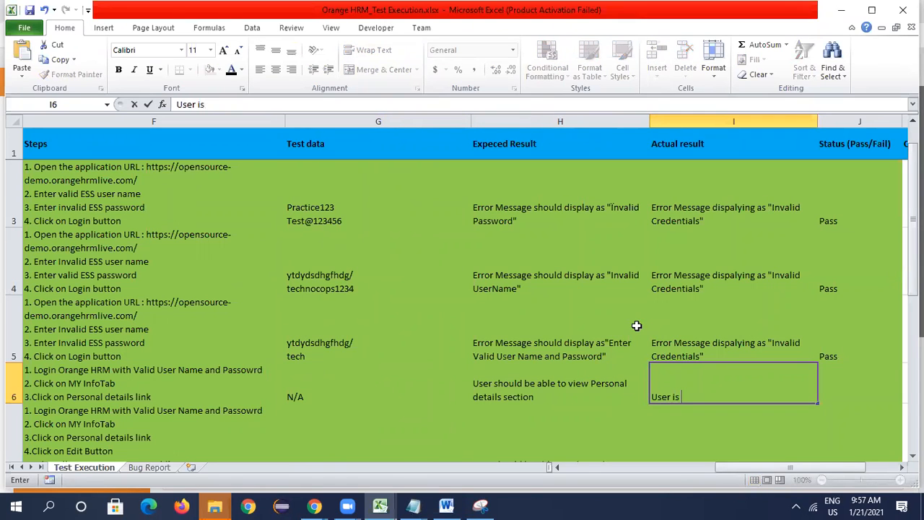
type(" viw")
key("BackSpace")
key("BackSpace")
key("BackSpace")
key("BackSpace")
key("BackSpace")
key("BackSpace")
type("able to view Perso")
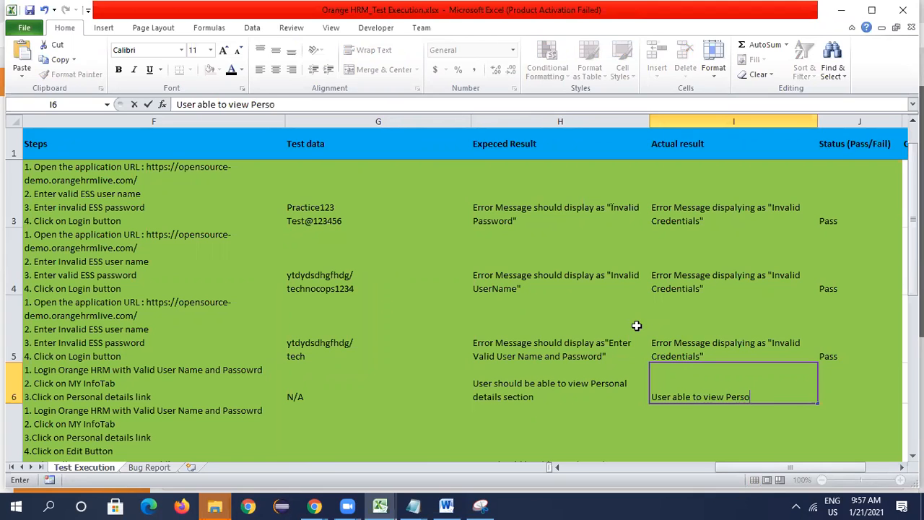
type("nal Details")
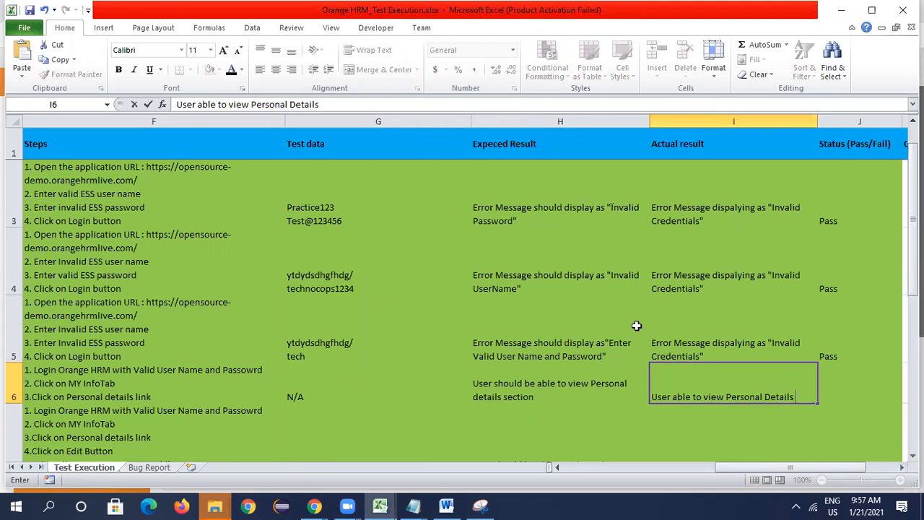
type(" screen")
key("Tab")
type("Pass")
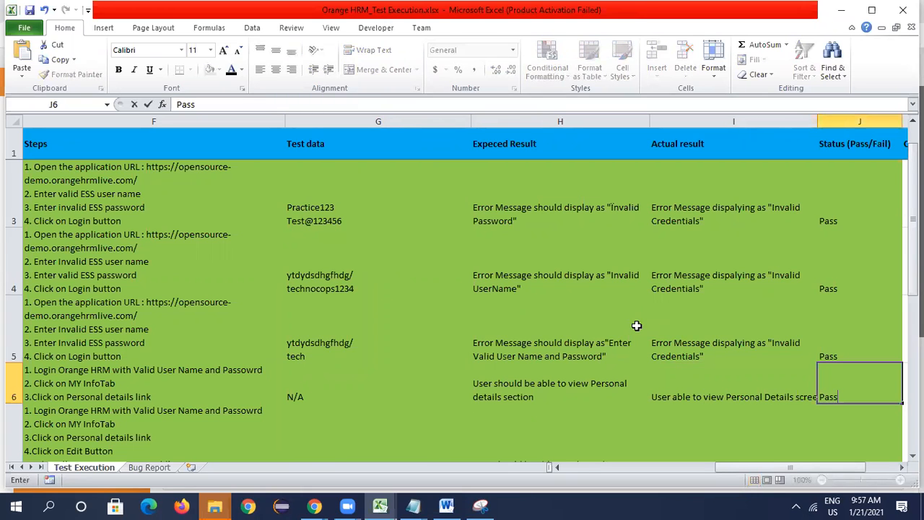
- Commit the Pass status in J6 and read the row 7 test case on editing personal details, from its scenario to its steps
key("Return")
key("Left")
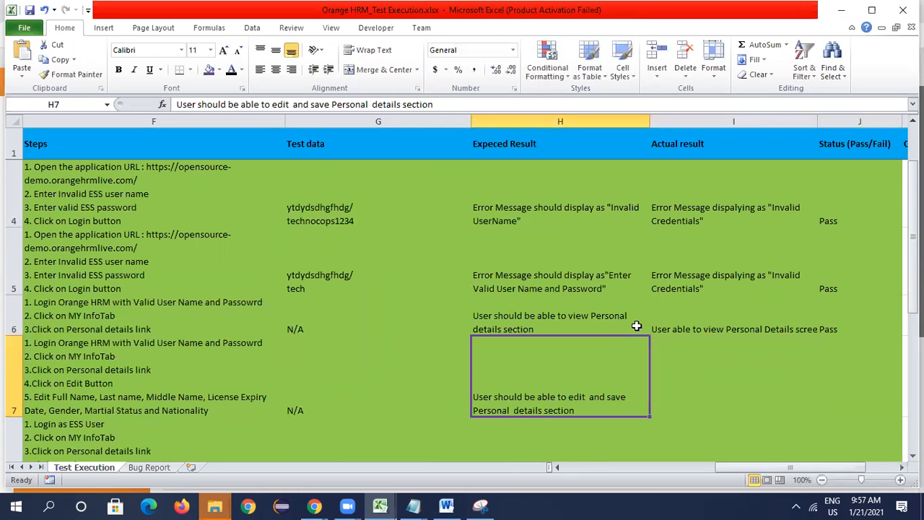
key("Left")
key("Left")
key("Left")
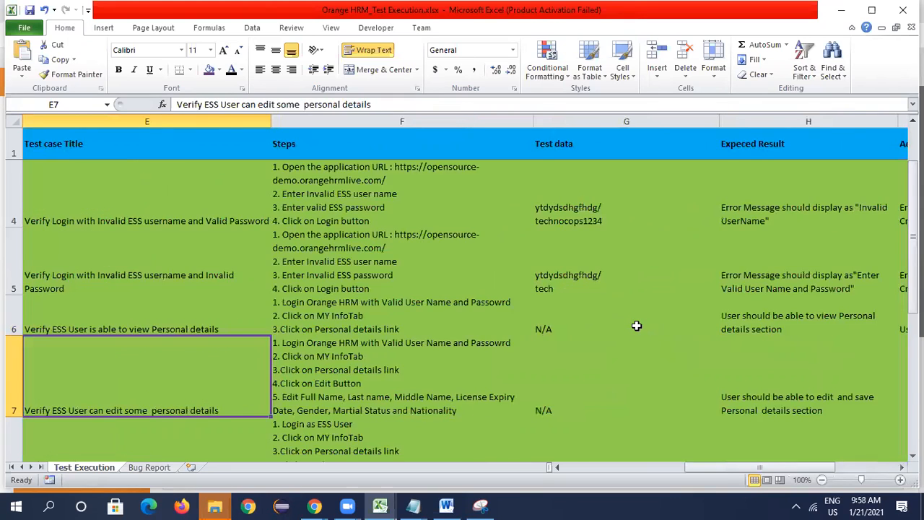
key("Left")
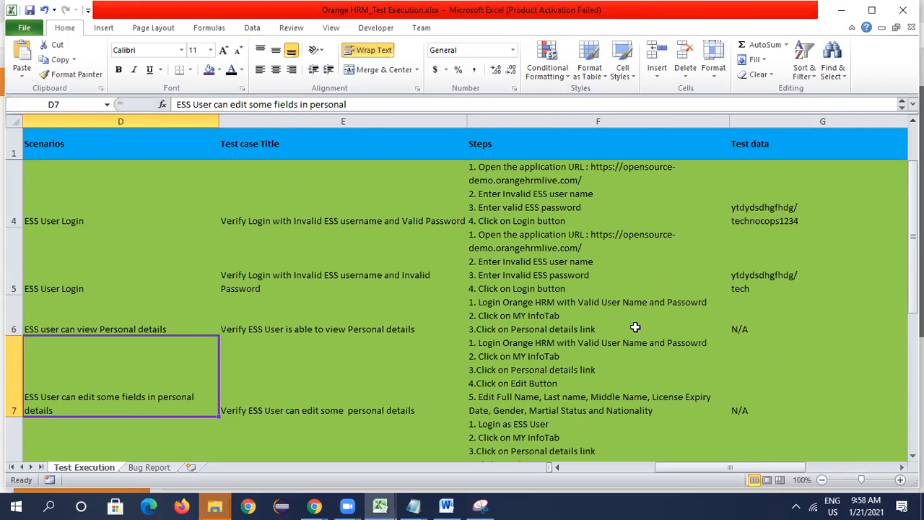
key("Right")
key("Right")
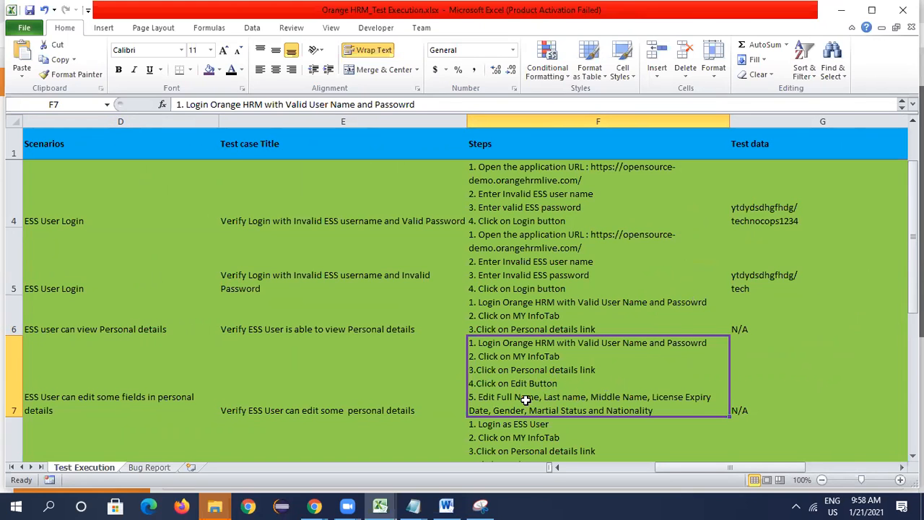
- Switch to Chrome, make the Personal Details form editable, and return to Excel to check the test steps in F7
key("alt+Tab")
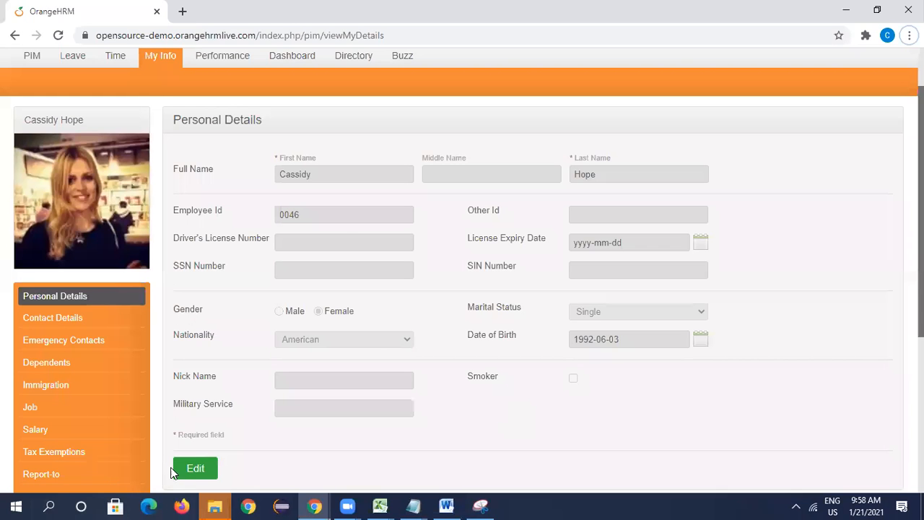
left_click(196, 468)
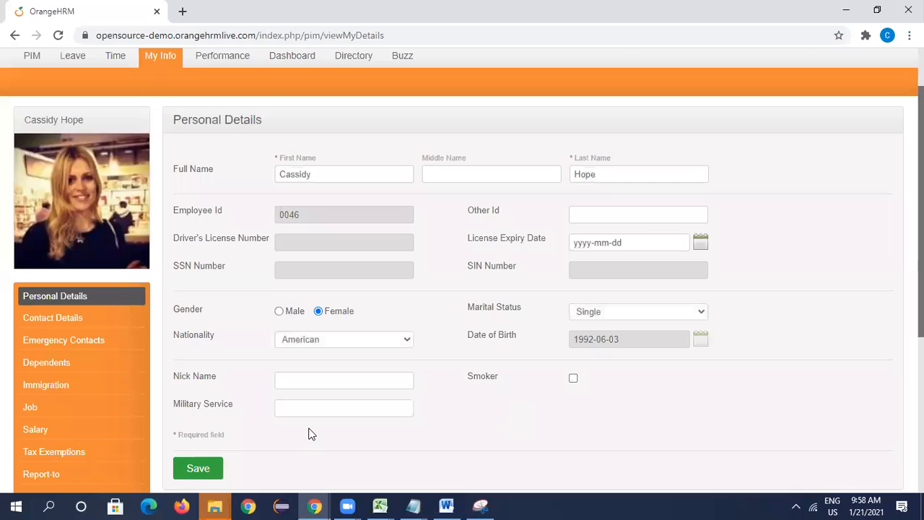
key("alt+Tab")
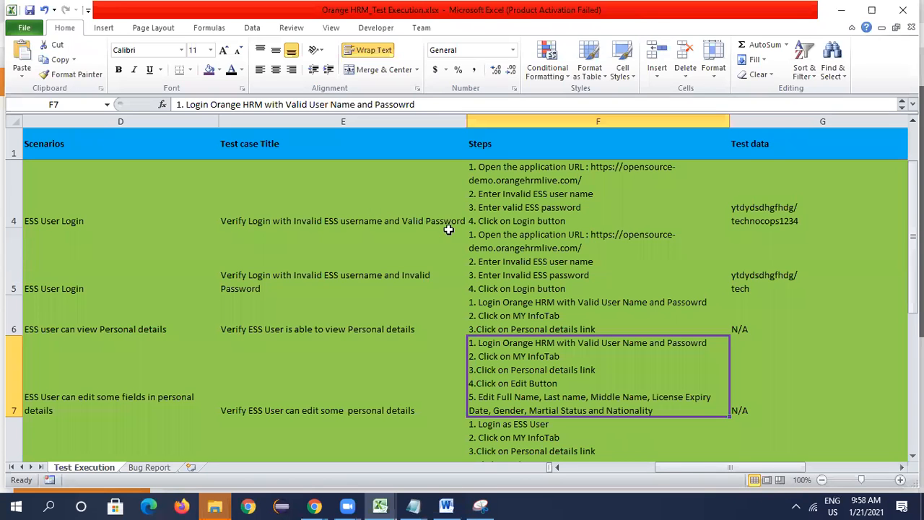
- Back in Chrome, set the first name to Test and the middle name to Practice in Personal Details
key("alt+Tab")
left_click(340, 174)
key("BackSpace")
key("BackSpace")
key("BackSpace")
key("BackSpace")
key("BackSpace")
key("BackSpace")
key("BackSpace")
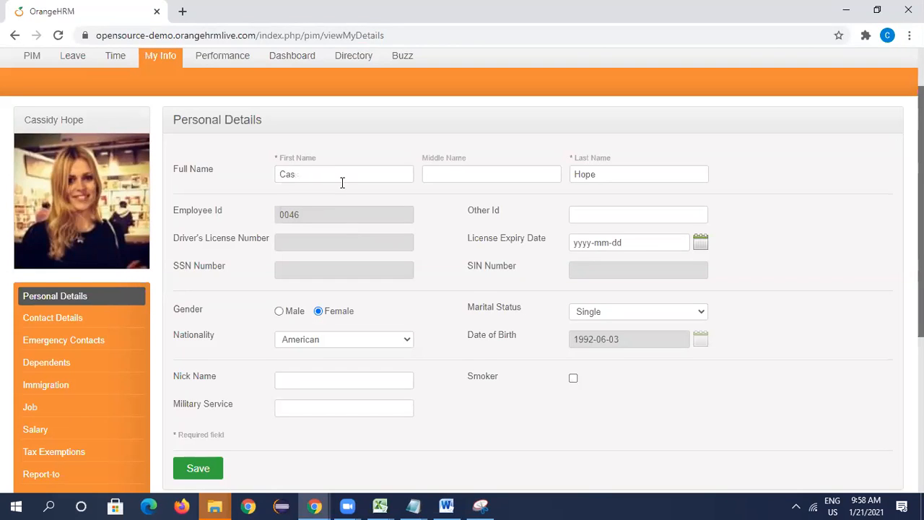
type("Test")
key("Tab")
type("Practice")
key("Tab")
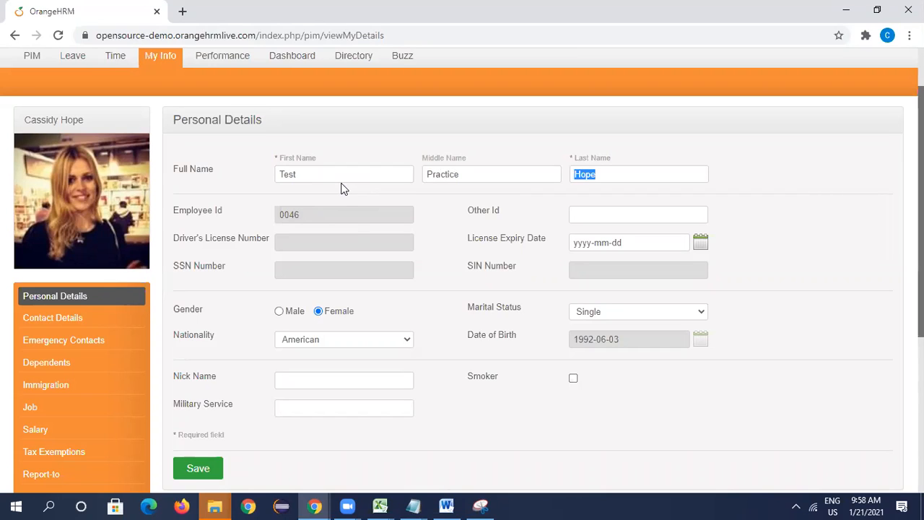
- Change the full name to first name Testing, middle name Techno and last name Cops
left_click(313, 174)
type("ing")
key("Tab")
type("Techno")
key("Tab")
type("Cops")
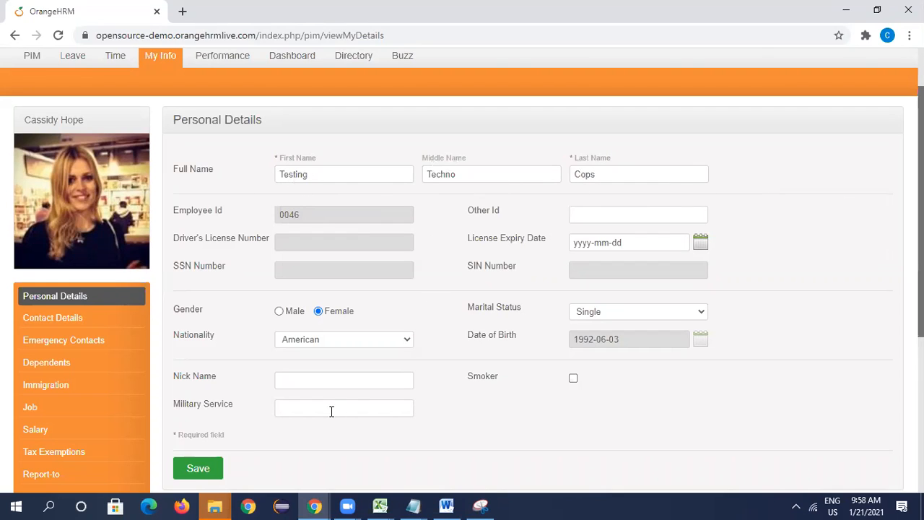
- Check the My Info Module section and the restricted Personal Details fields in OrangeHRM_FRS-Sample.docx in Word
scroll(303, 405, "down", 1)
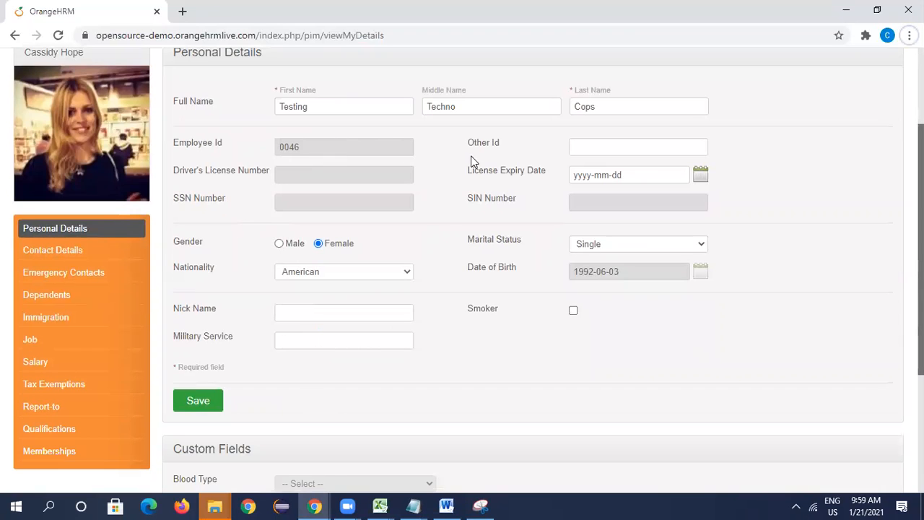
key("alt+Tab")
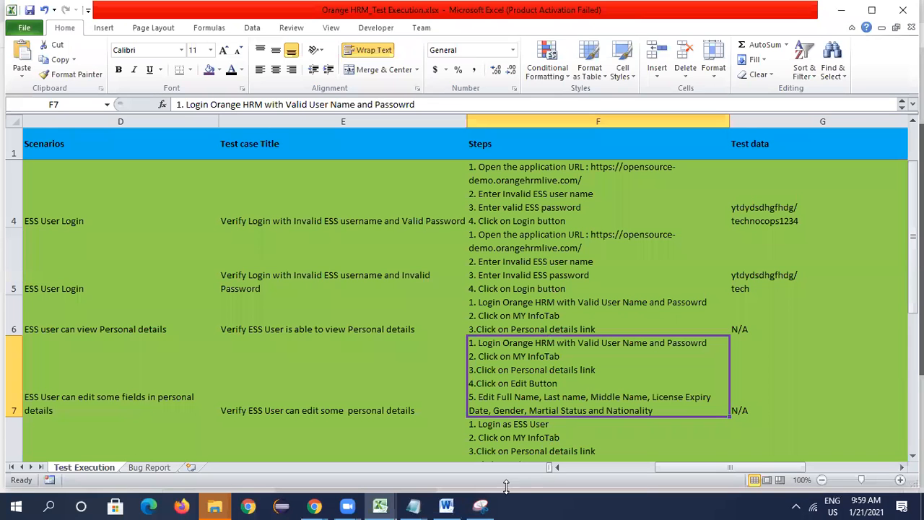
left_click(446, 507)
scroll(454, 449, "down", 15)
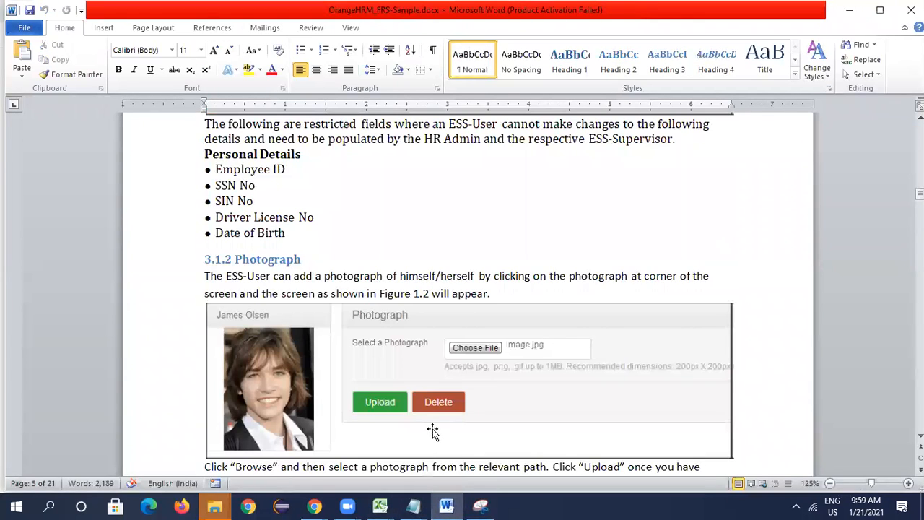
scroll(432, 433, "up", 4)
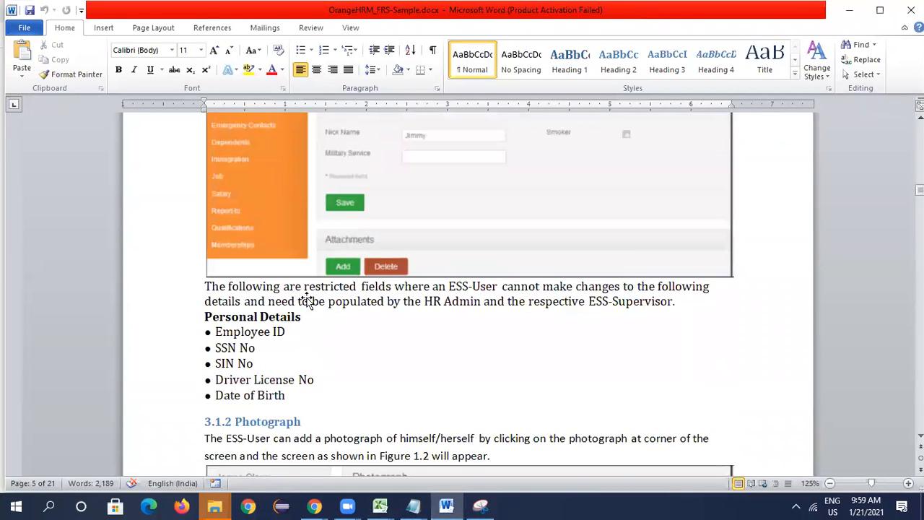
scroll(306, 299, "up", 8)
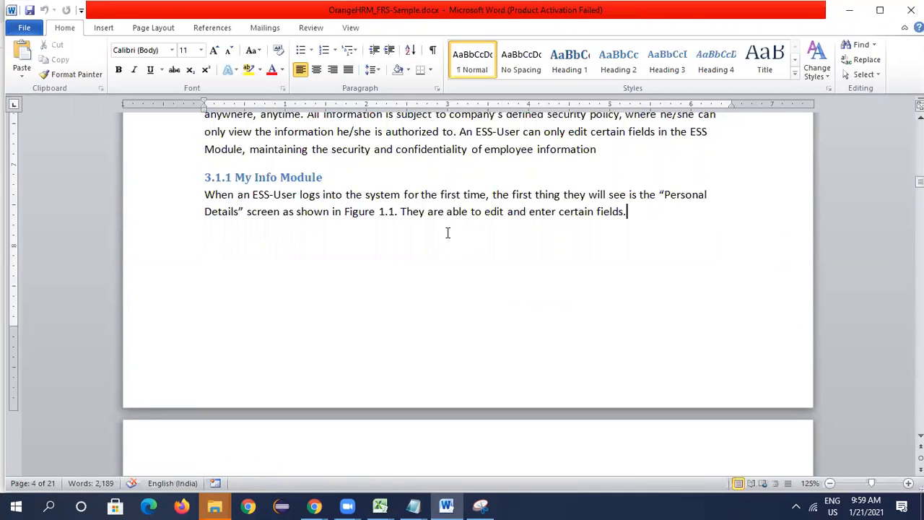
scroll(567, 263, "down", 8)
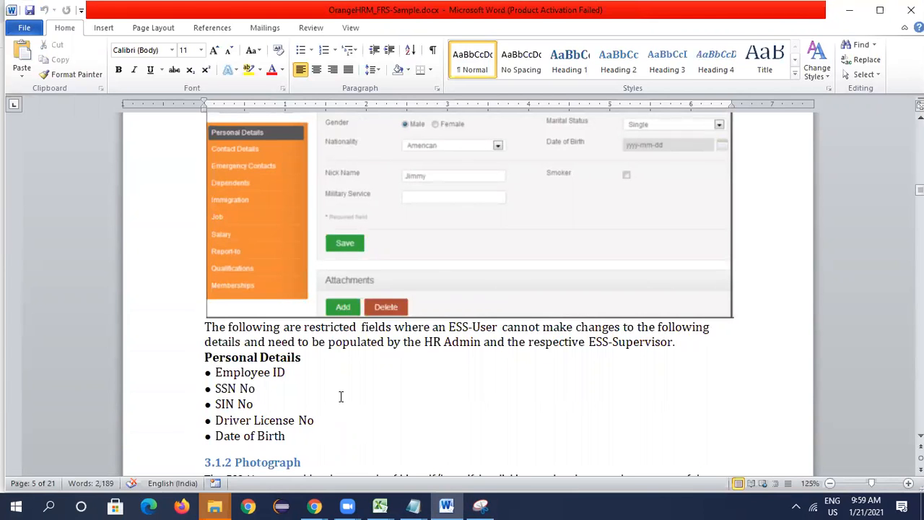
- Switch to the Excel workbook and check the title of the edit personal details test case in E7
key("alt+Tab")
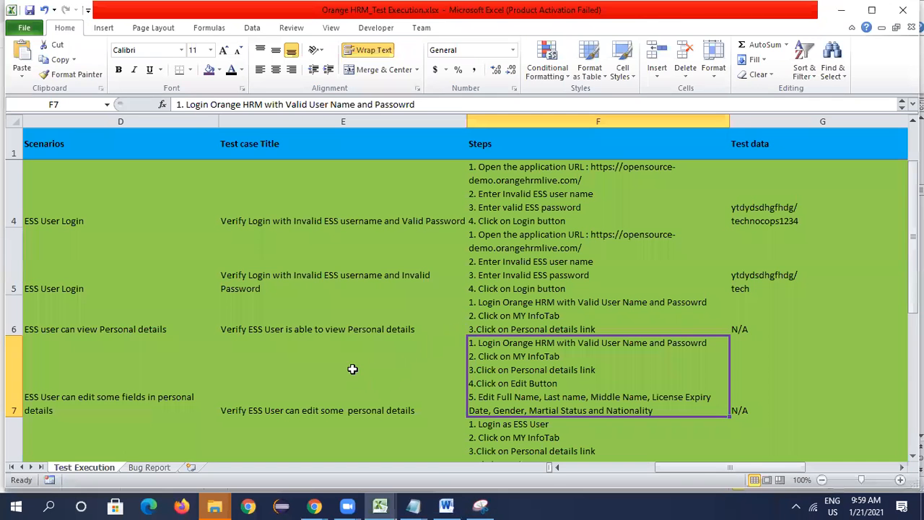
left_click(372, 420)
left_click(366, 361)
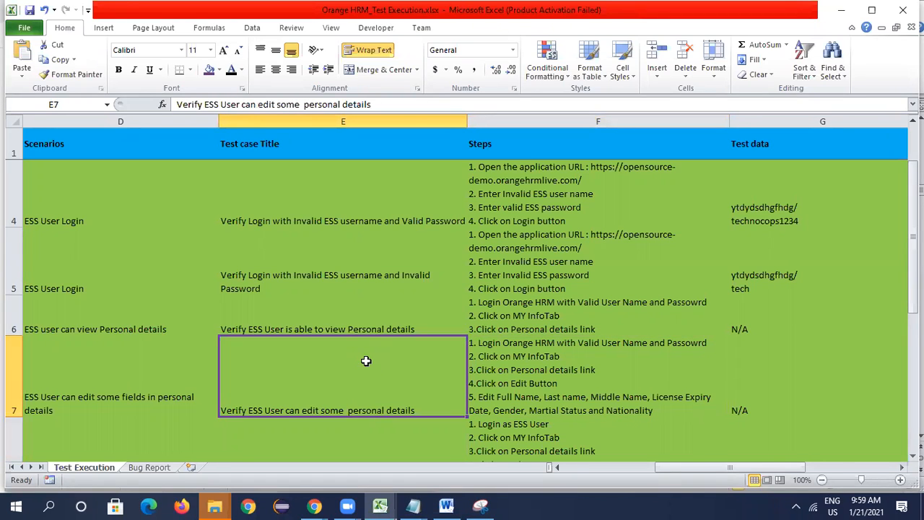
- Back in Chrome, set the License Expiry Date to 2021-01-22 and the gender to Male
key("alt+Tab")
key("alt+Tab")
key("alt+Tab")
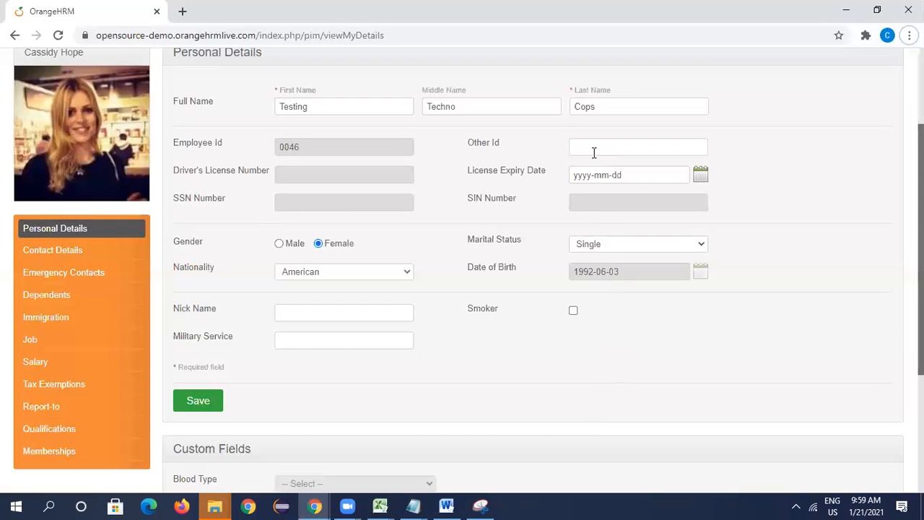
left_click(702, 178)
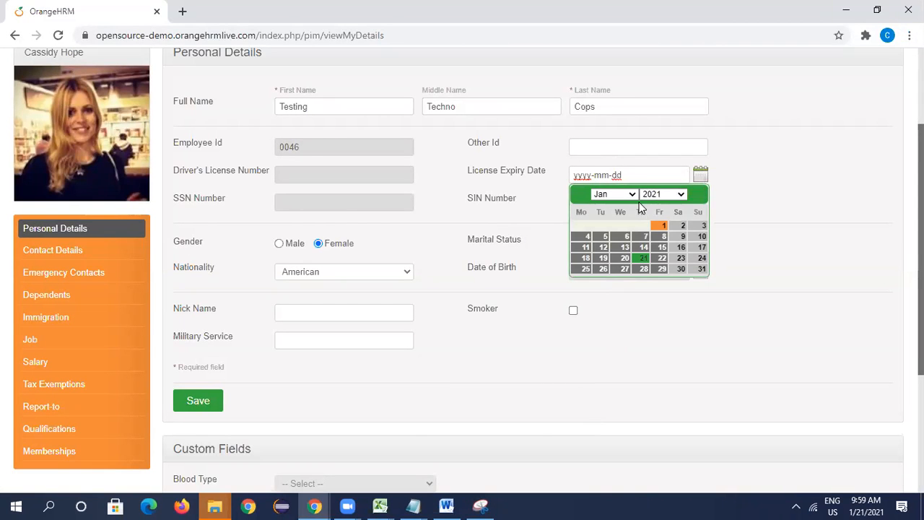
left_click(660, 259)
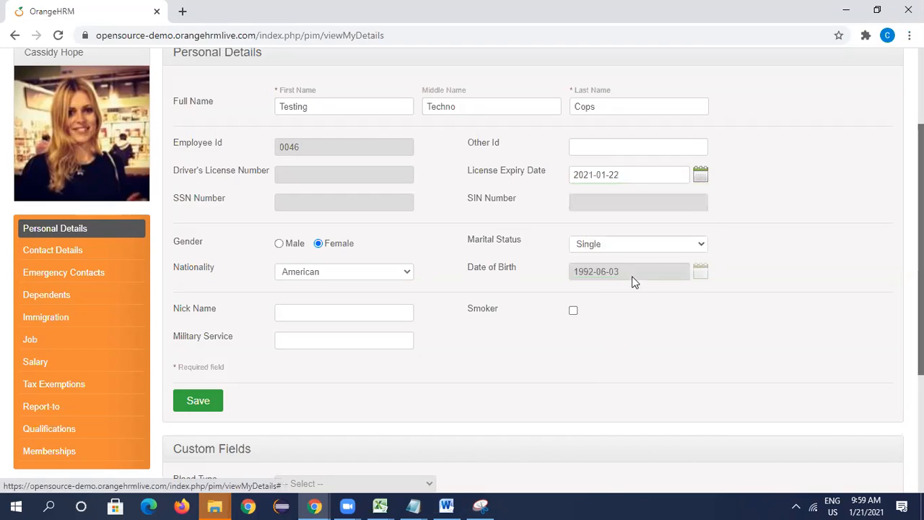
left_click(280, 244)
- Set the nationality to Indian, the marital status to Single and the nick name to Test
left_click(626, 249)
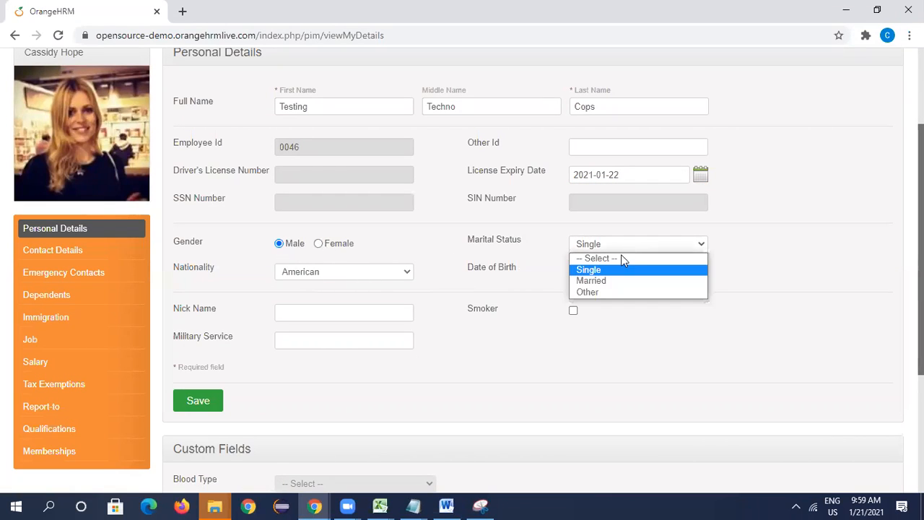
left_click(610, 259)
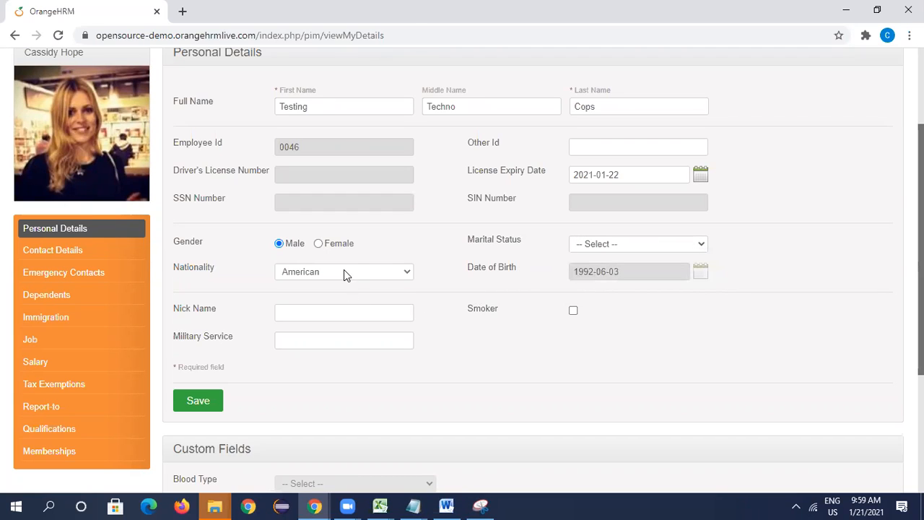
left_click(344, 271)
key("i")
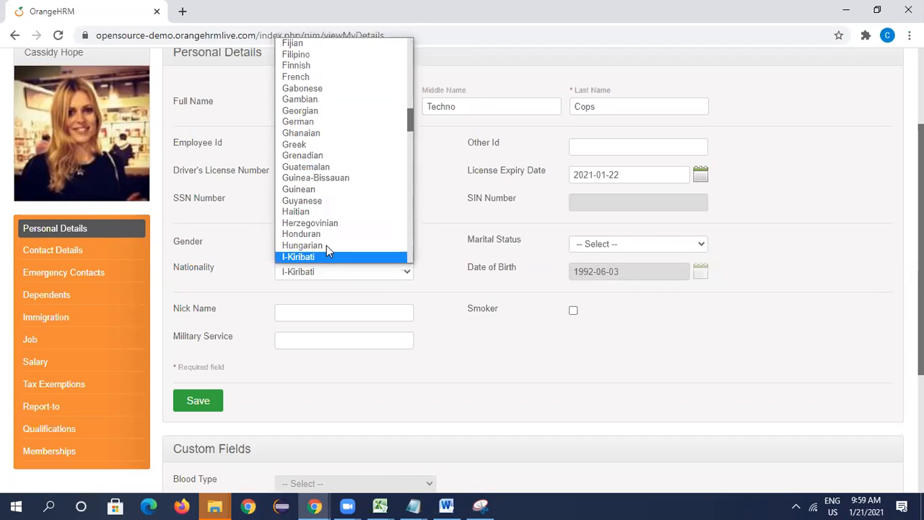
key("i")
key("i")
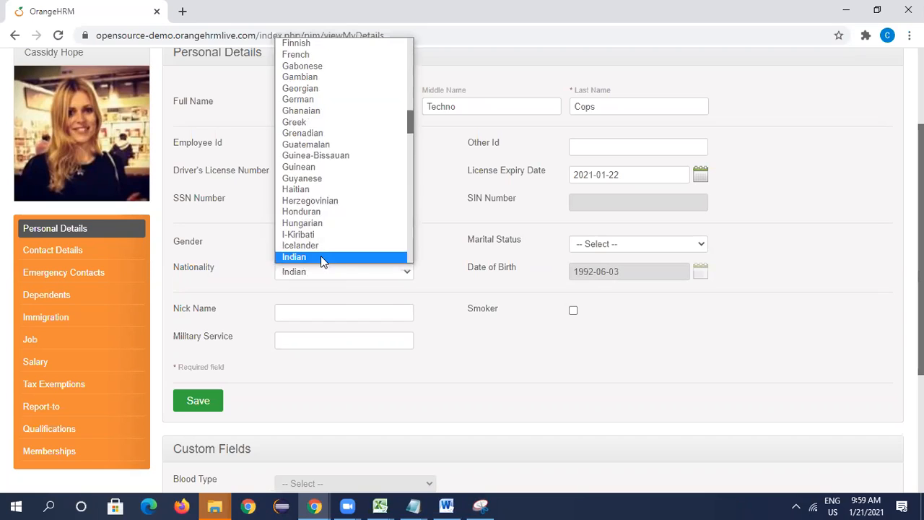
left_click(321, 255)
left_click(625, 248)
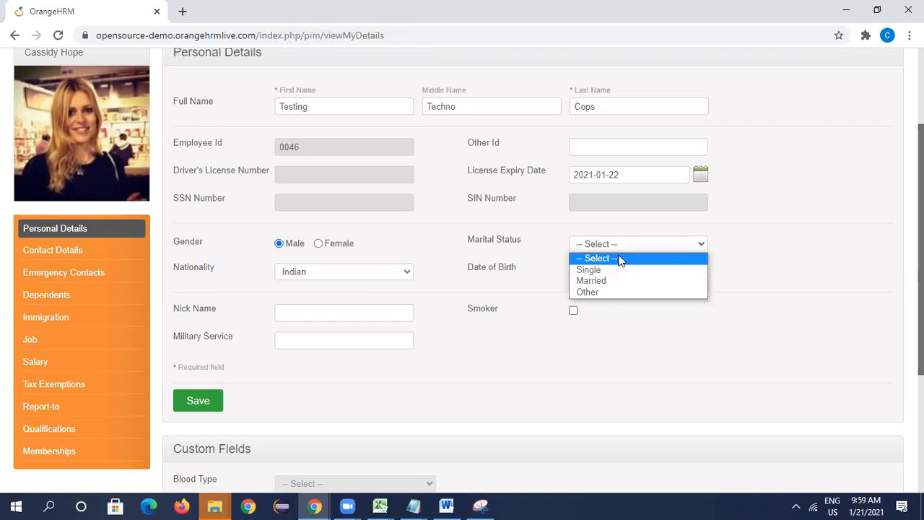
left_click(612, 269)
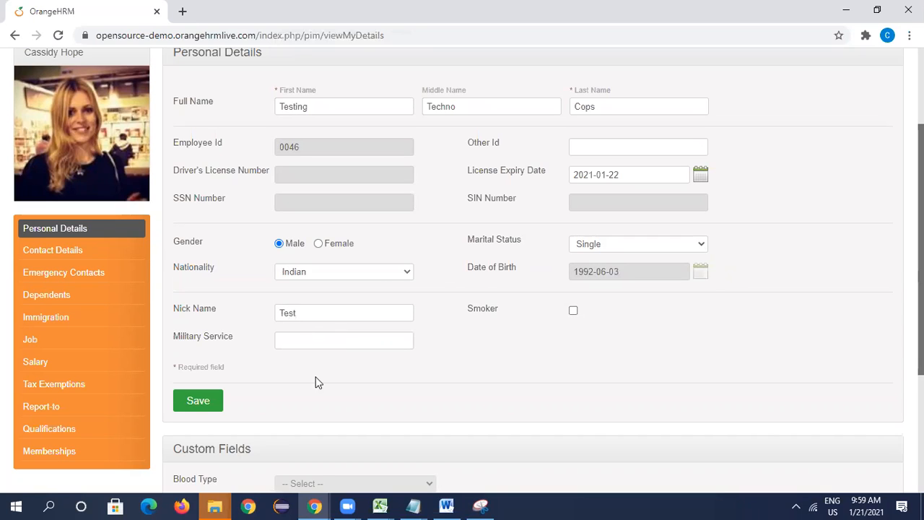
- In the Excel workbook, append "6.Click on Save Button" as a new line to the steps in F7 and return to the form in Chrome
mouse_move(379, 505)
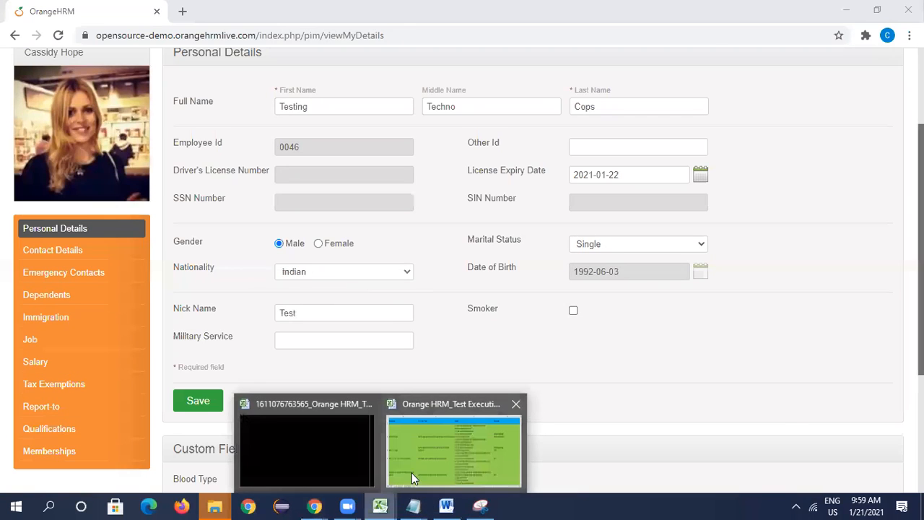
left_click(412, 473)
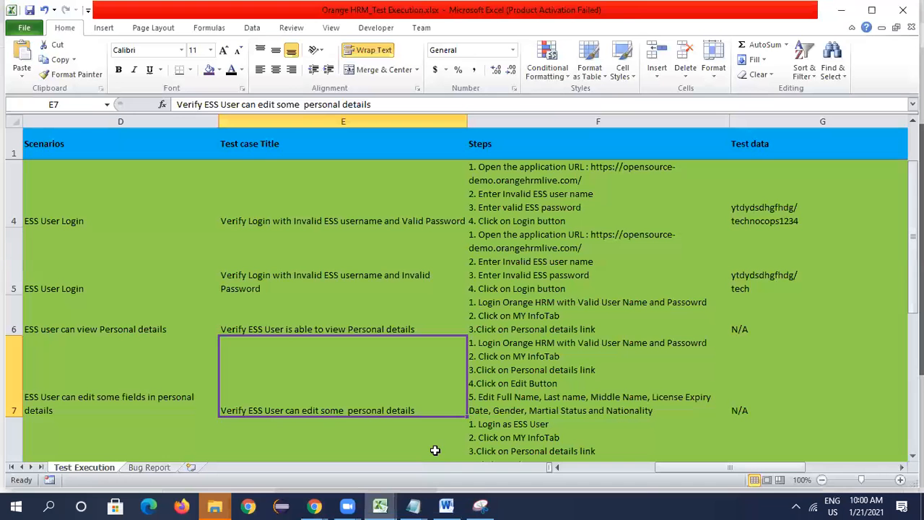
double_click(599, 383)
left_click(658, 410)
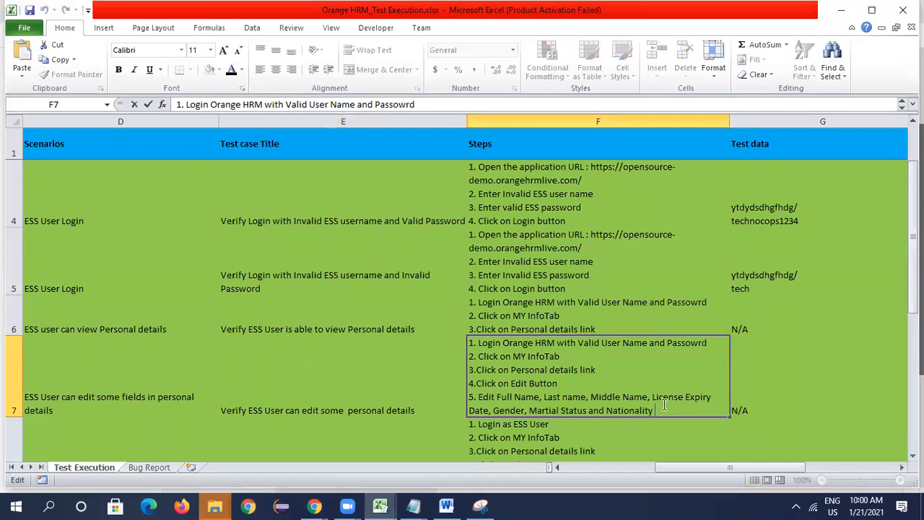
key("alt+Return")
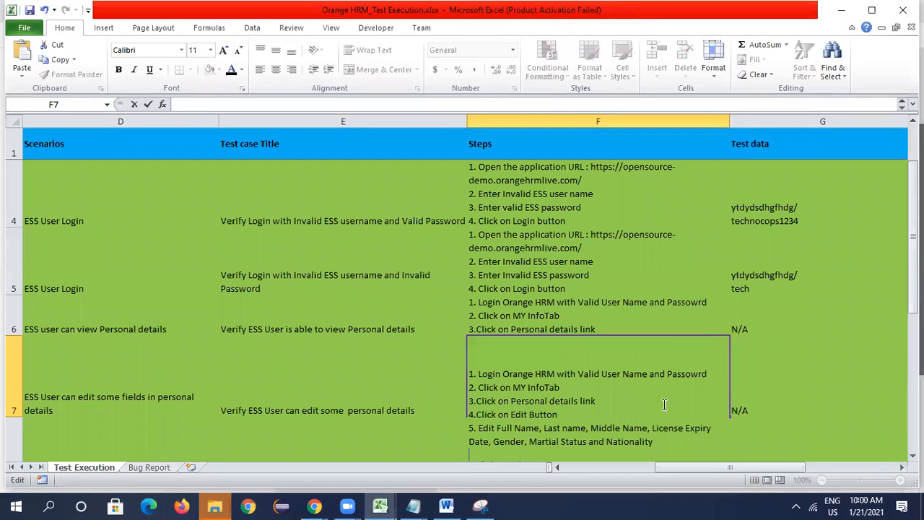
type("6.Click on Save")
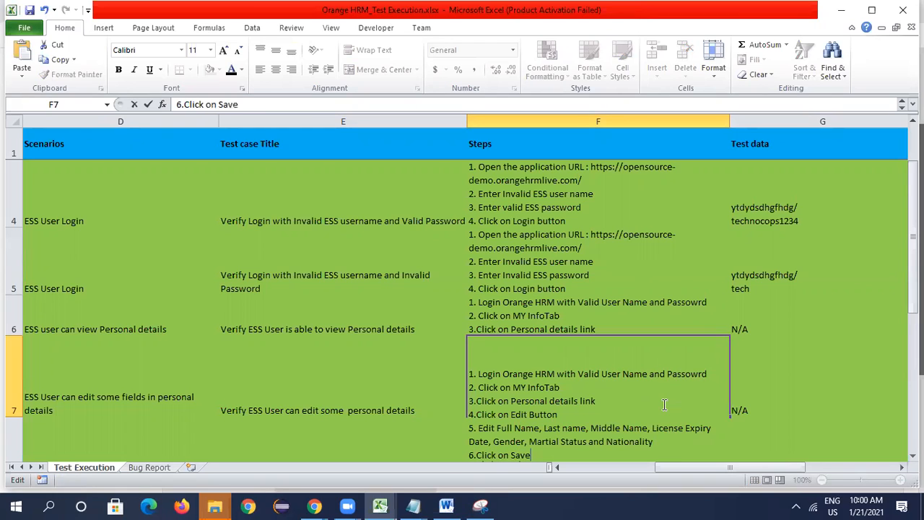
type(" Buttomn")
key("BackSpace")
left_click(806, 352)
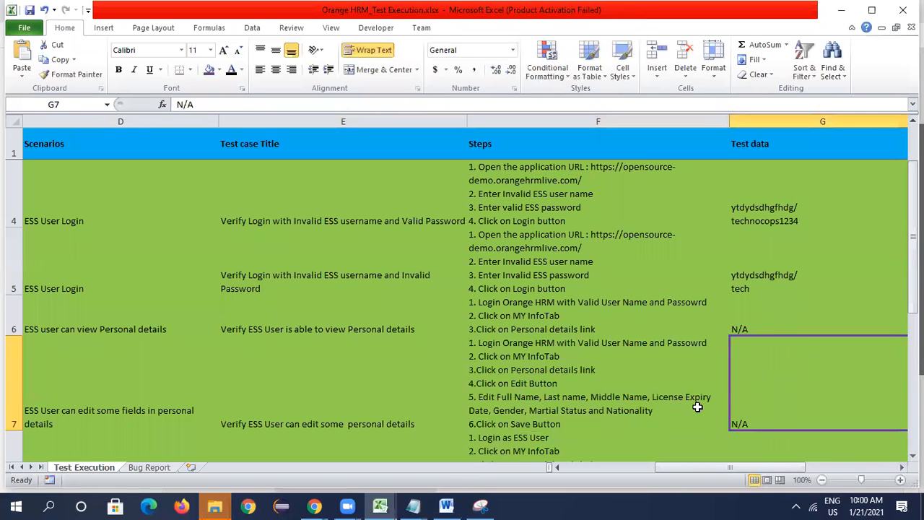
left_click(602, 396)
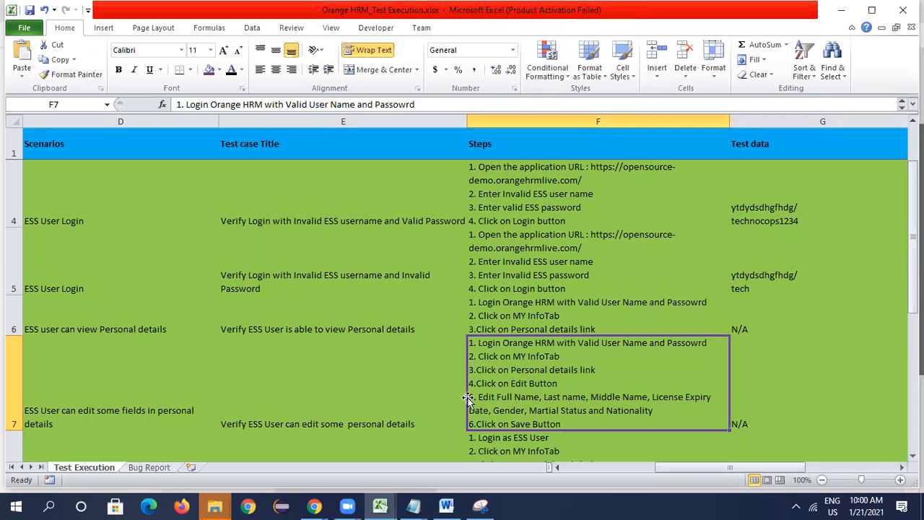
key("alt+Tab")
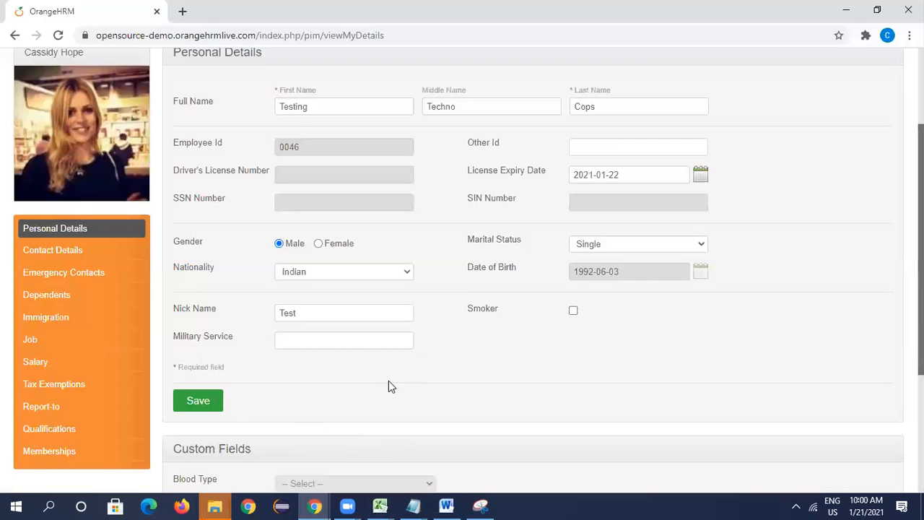
- Save the edited personal details and check the saved record
scroll(388, 380, "down", 2)
left_click(204, 268)
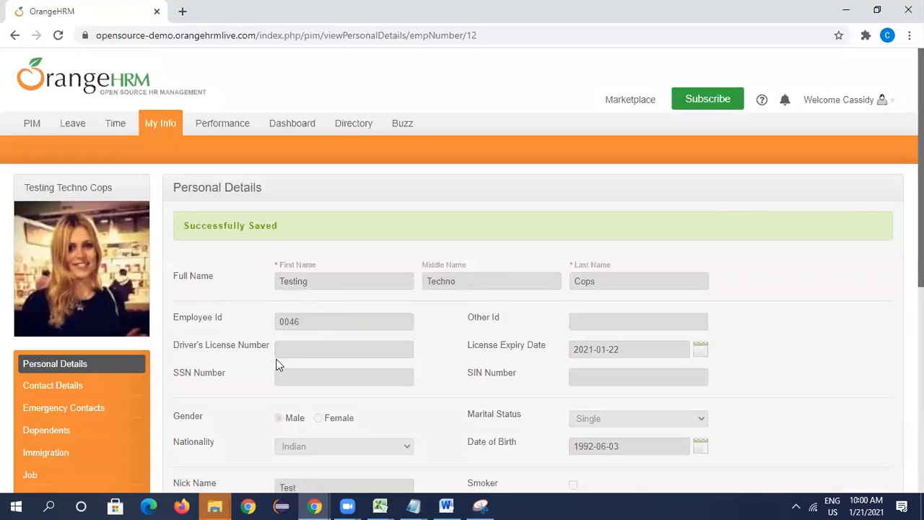
scroll(390, 379, "down", 2)
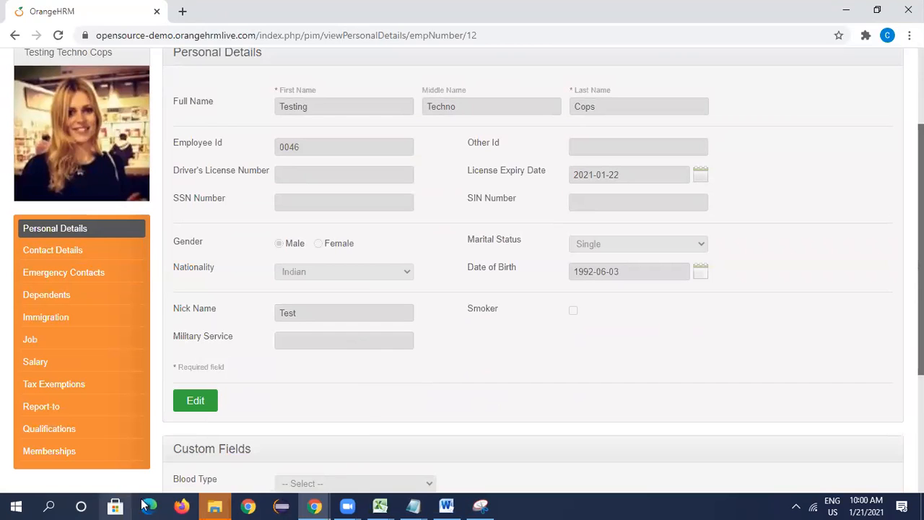
- Switch to the Excel test execution workbook, check the expected result in H7 and go to the Actual result cell I7
mouse_move(380, 506)
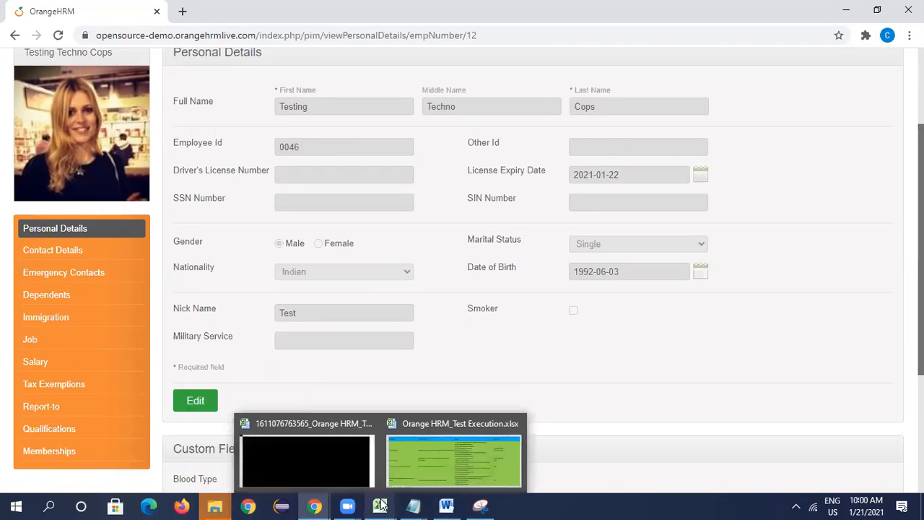
left_click(436, 474)
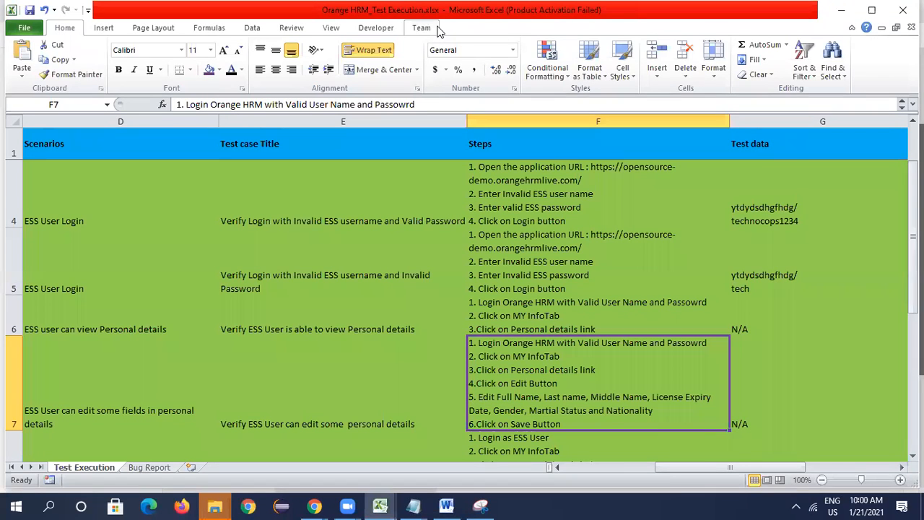
left_click(437, 27)
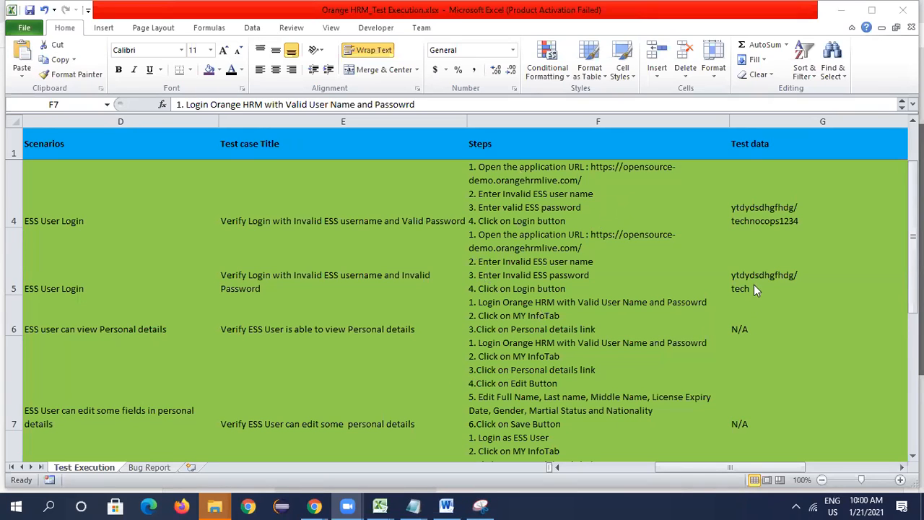
left_click(341, 355)
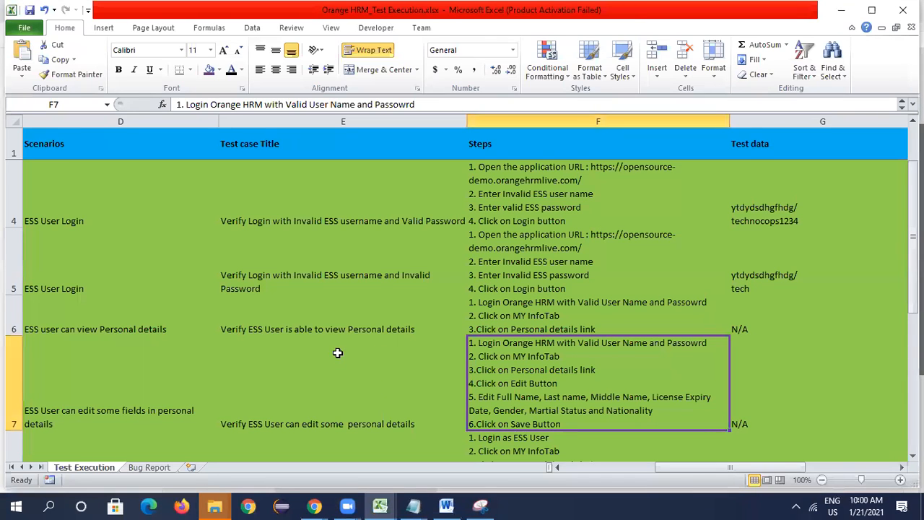
left_click(318, 437)
left_click(376, 388)
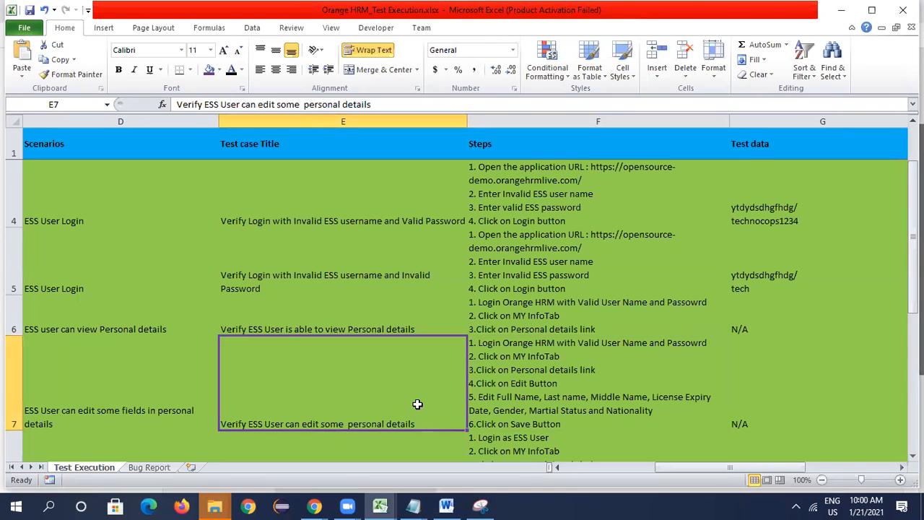
key("Right")
key("Right")
key("Right")
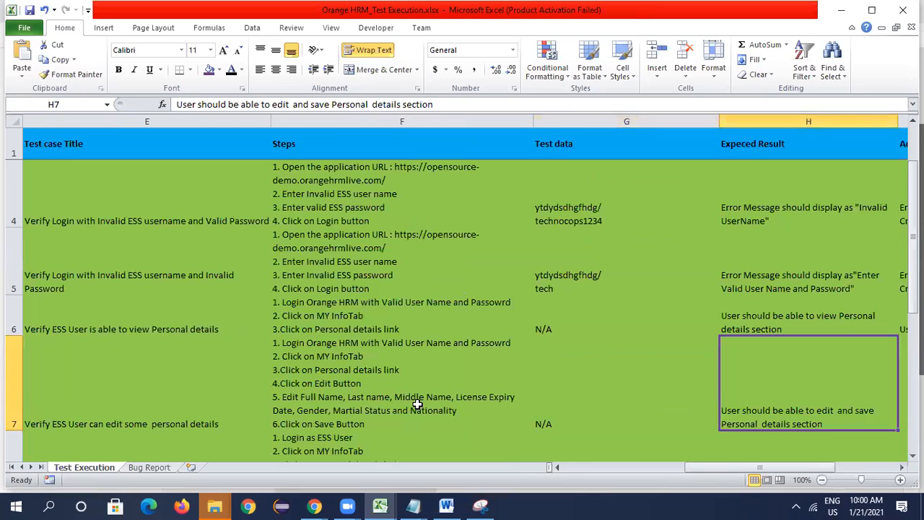
key("Right")
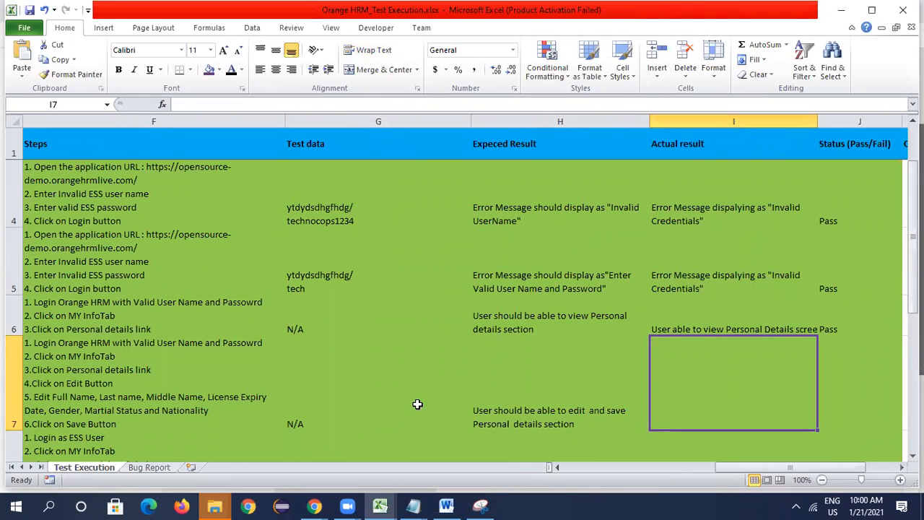
- Enter "User able to edit and save some fields in personal details screen" as the actual result in I7 and wrap its text
type("User ")
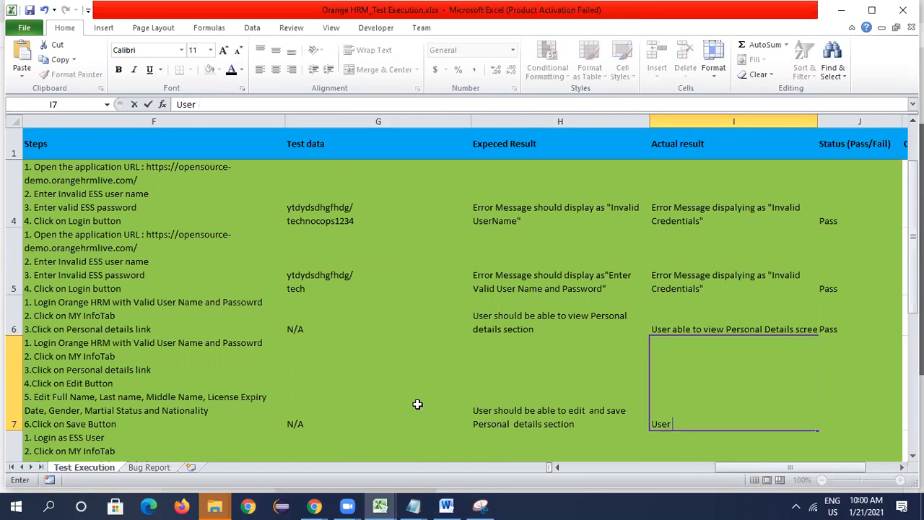
type("iable to ")
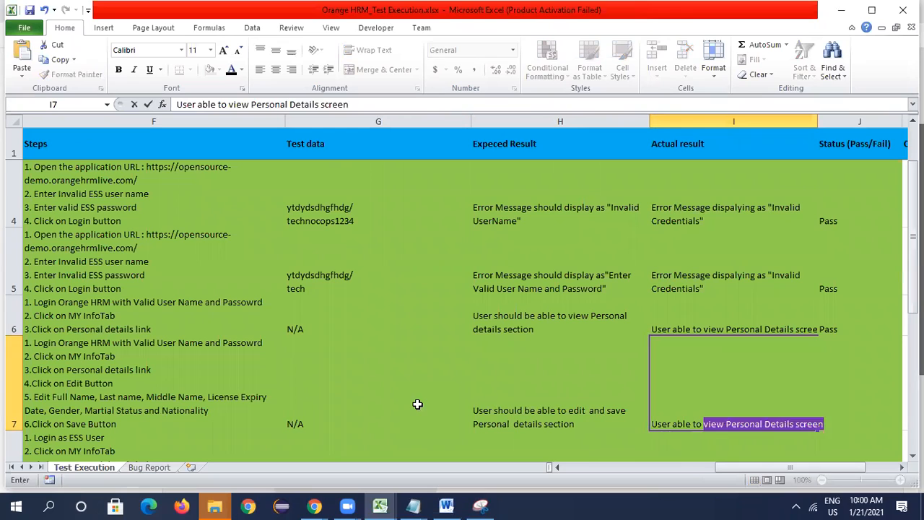
type("edit and sab")
key("BackSpace")
type("ve")
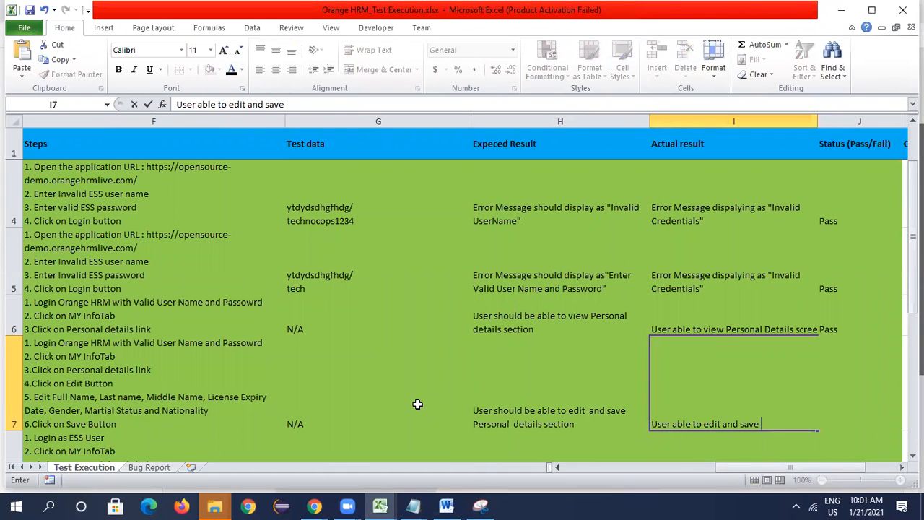
type("pe")
key("BackSpace")
key("BackSpace")
type("some fields in")
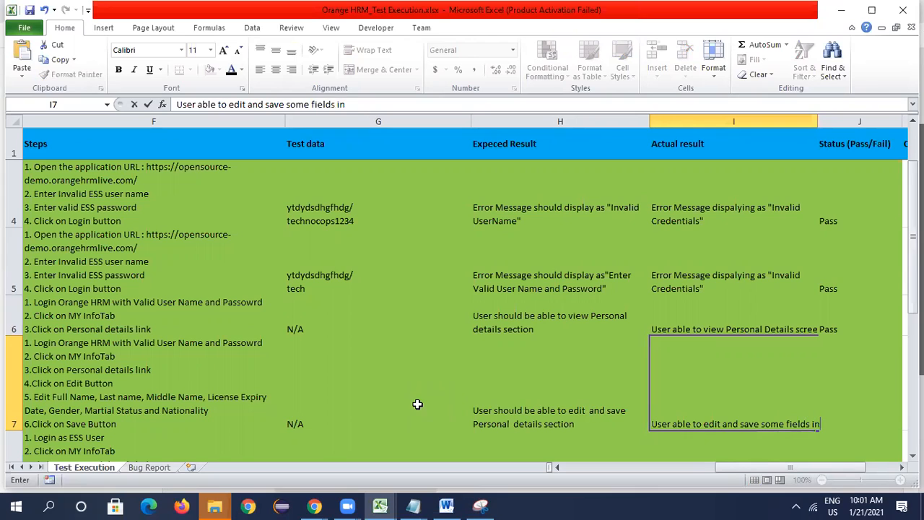
type(" p[ersonal details screen")
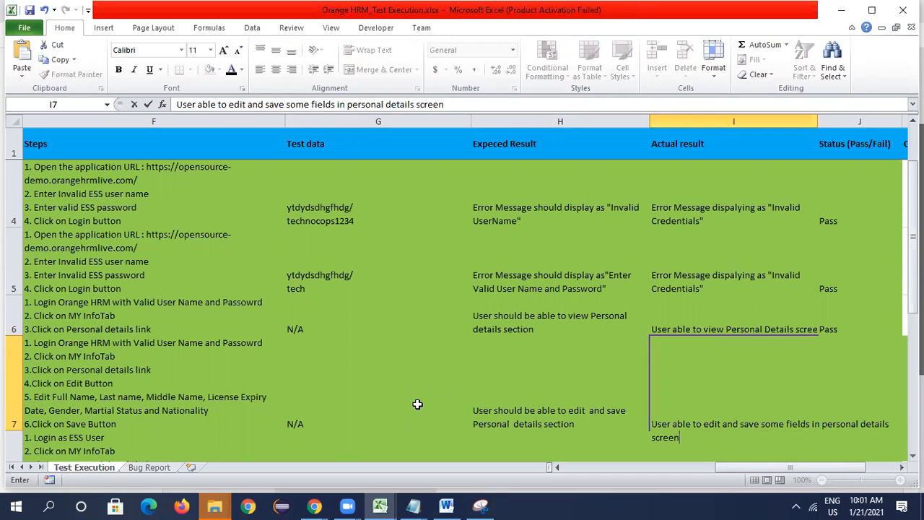
left_click(512, 378)
left_click(693, 374)
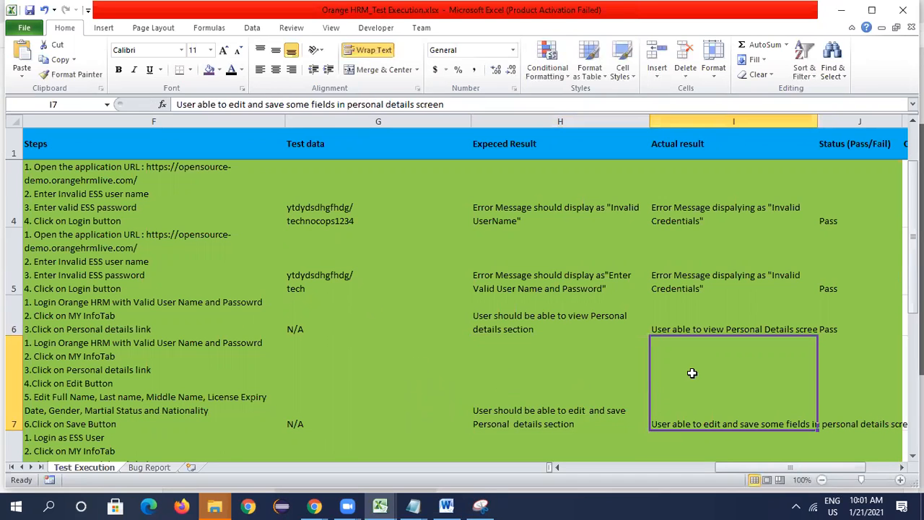
left_click(374, 51)
- Set the status of the edit personal details test case in J7 to Pass
left_click(838, 375)
type("PAss")
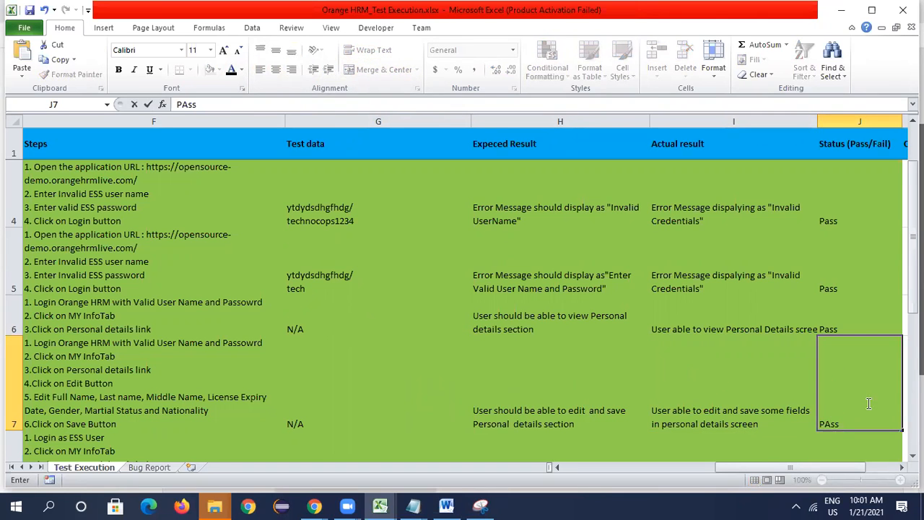
key("Tab")
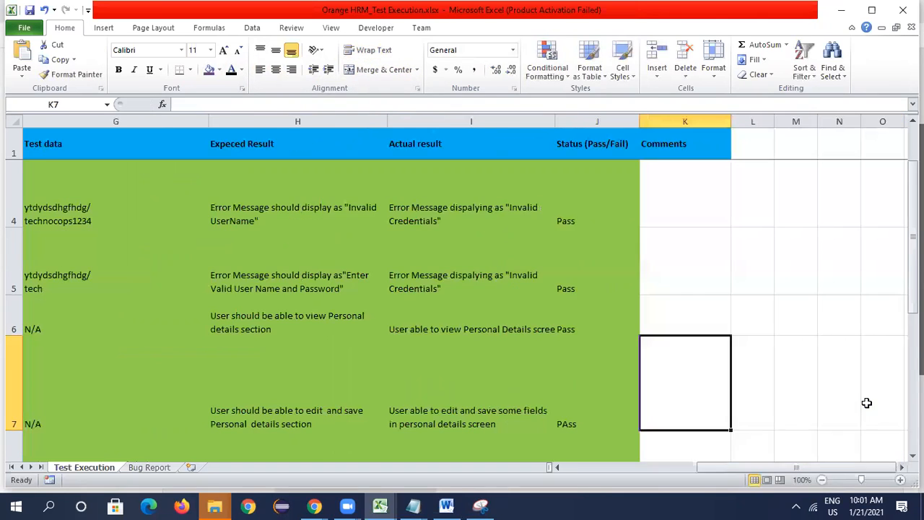
key("Left")
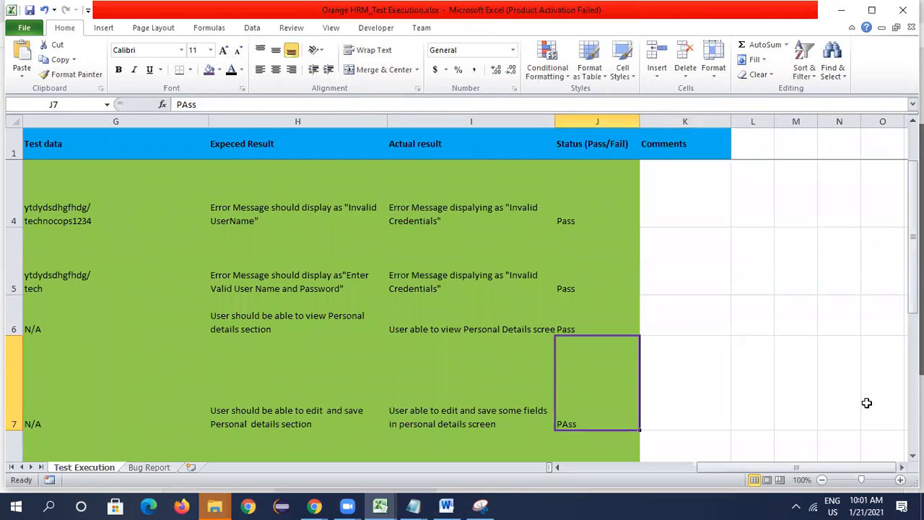
type("Pass")
key("Return")
- Go to test case TC_Myinfo_007 in row 8 and wrap the scenario text in D8
key("Left")
key("Left")
key("Left")
key("Left")
key("Left")
key("Left")
key("Left")
key("Left")
key("Left")
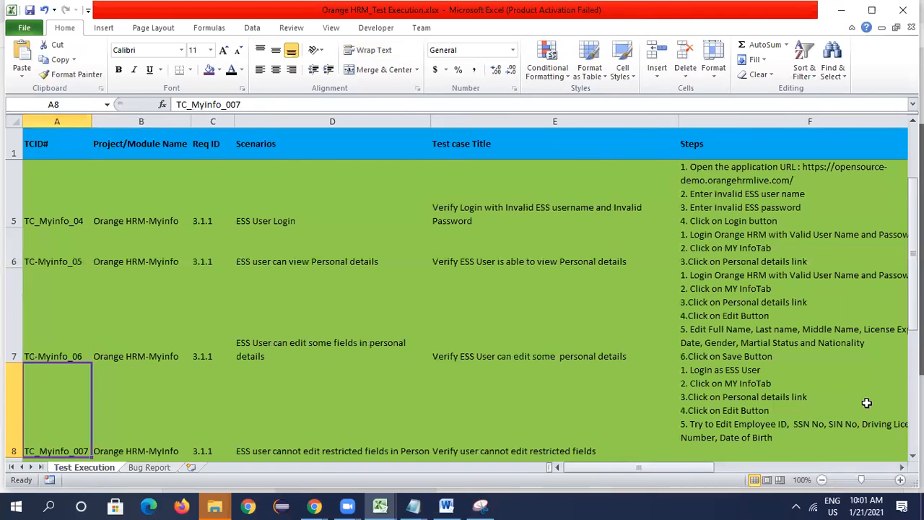
key("Right")
key("Right")
key("Right")
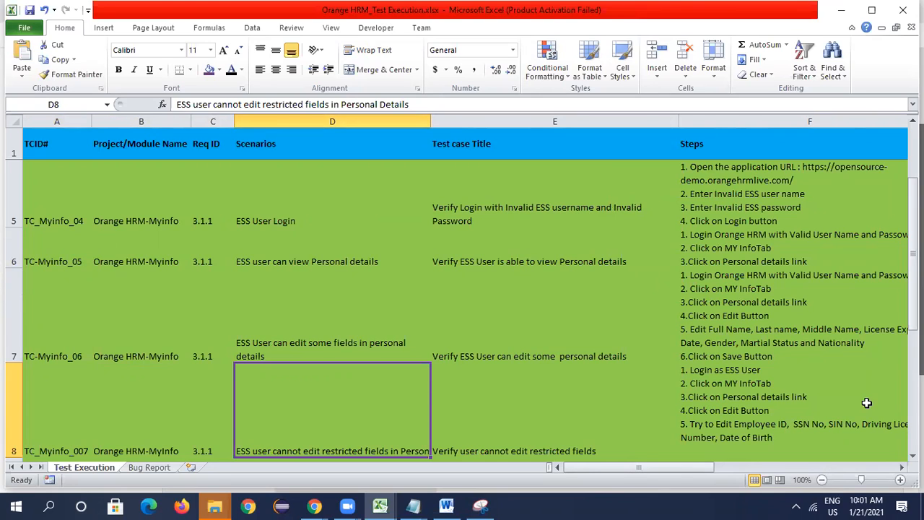
left_click(370, 50)
- Review the title, steps, test data and expected result of the restricted fields test case in row 8
left_click(498, 413)
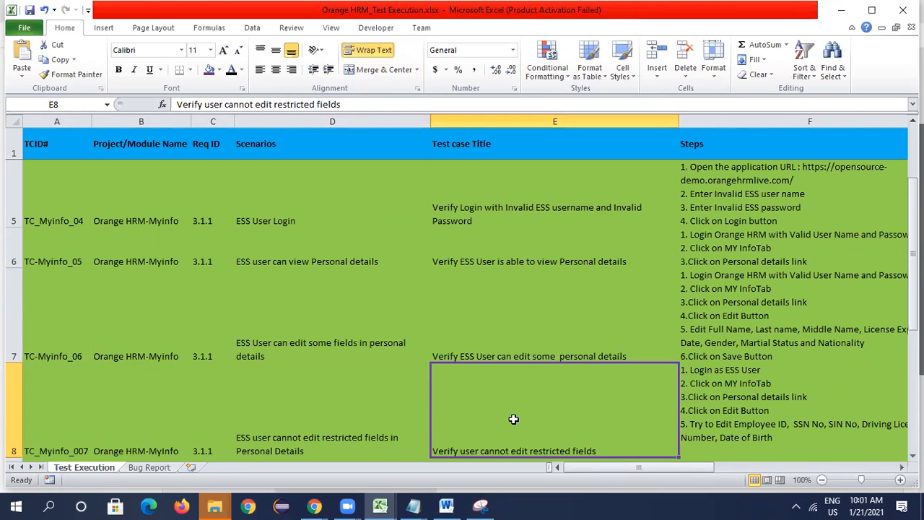
key("Right")
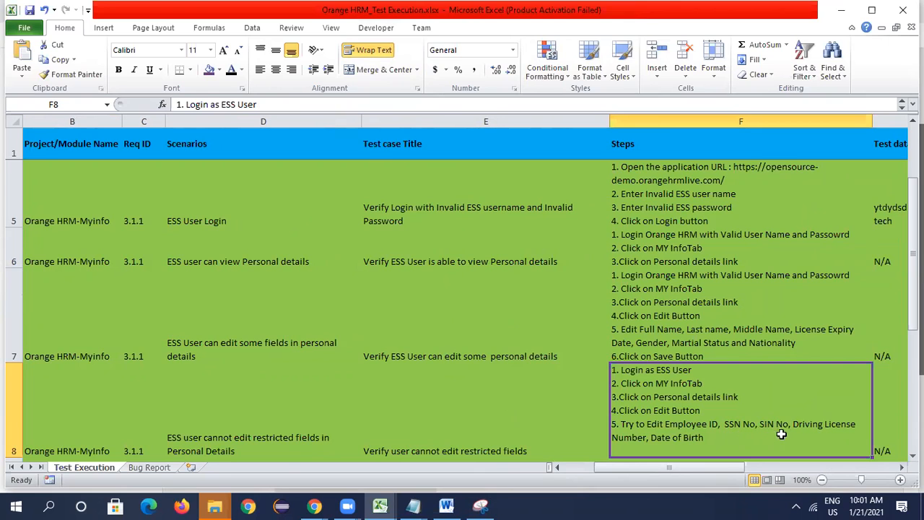
key("Right")
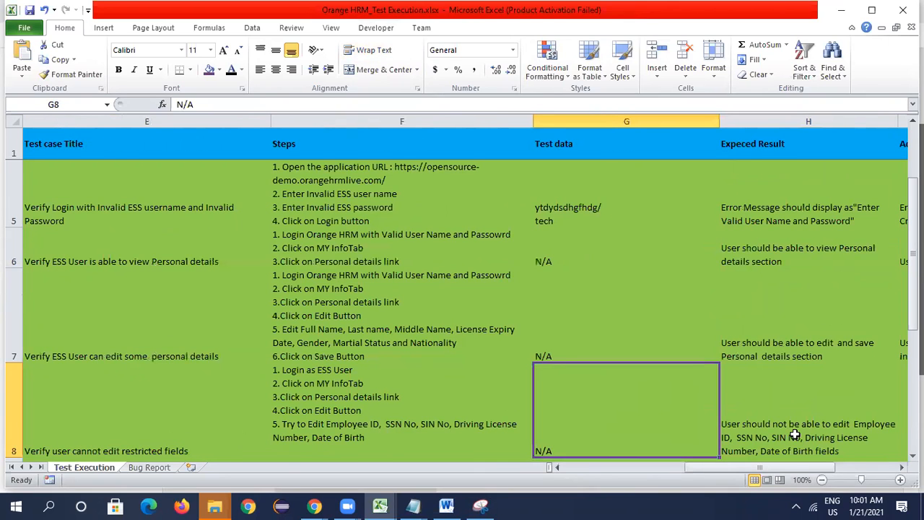
- Switch to OrangeHRM in Chrome and open the personal details form for editing
left_click(315, 505)
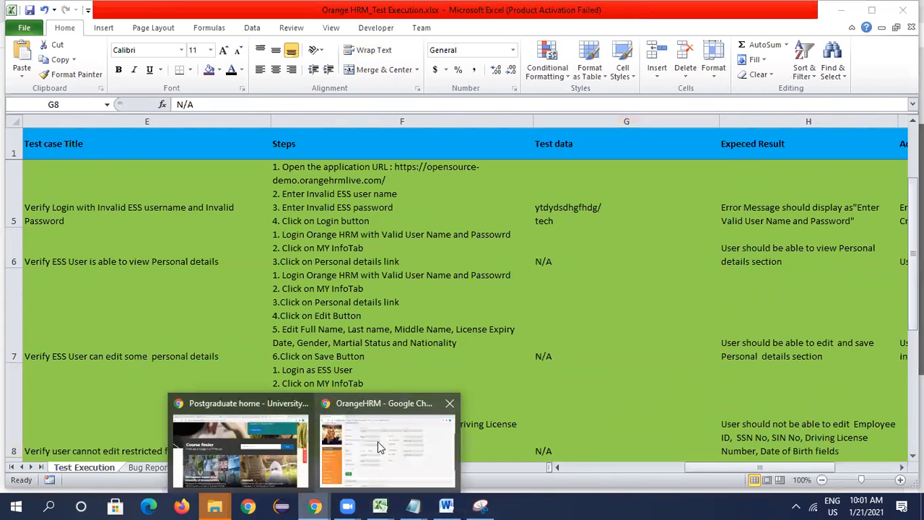
left_click(377, 441)
left_click(203, 405)
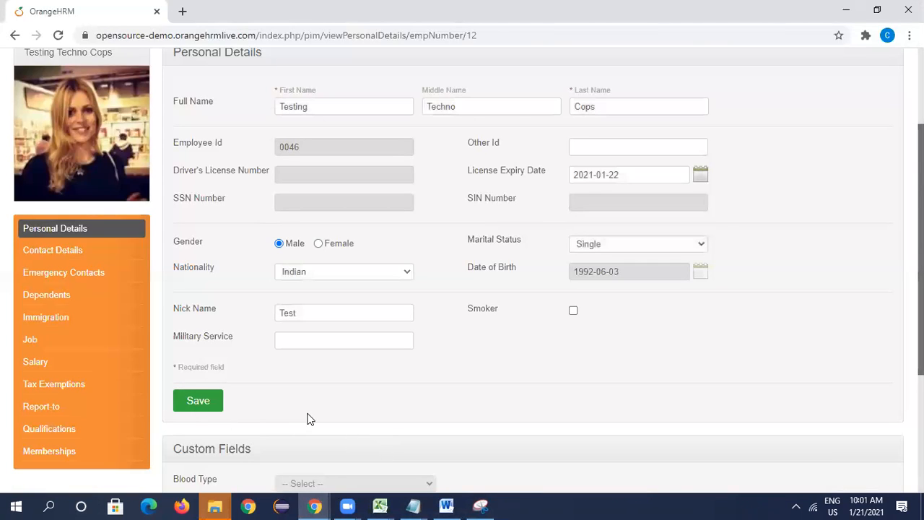
- Check the steps in F8 of the workbook and try to edit the Employee Id field in the Chrome form
key("alt+Tab")
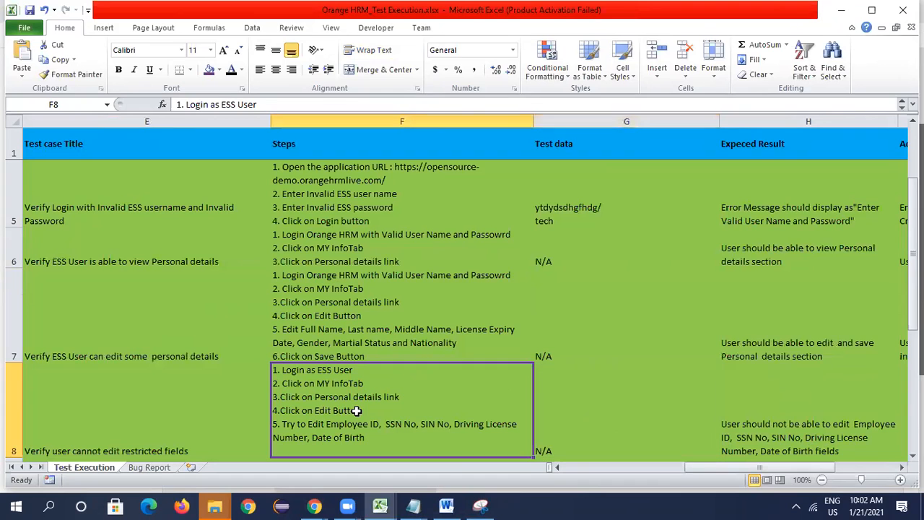
left_click(356, 411)
key("alt+Tab")
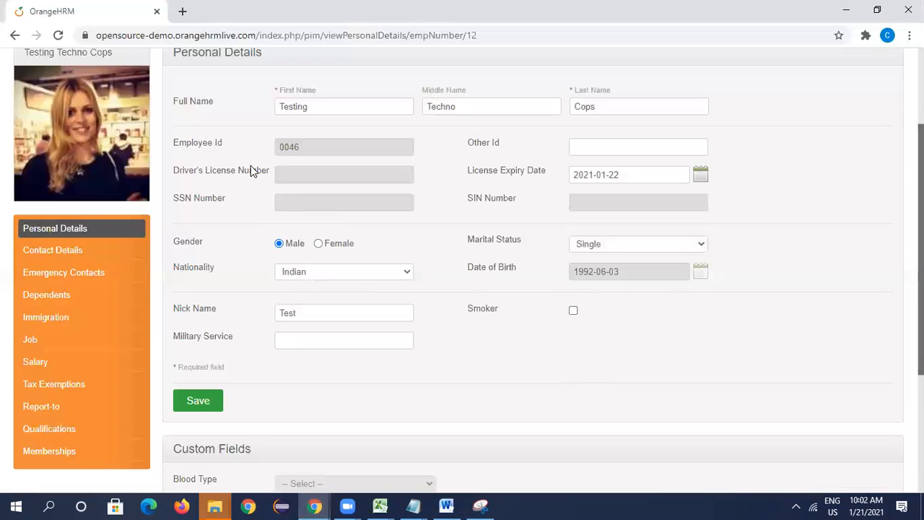
double_click(313, 151)
left_click(312, 151)
- Compare the restricted fields listed in F8 with the SSN, SIN, driver's license and date of birth fields in the Chrome form
key("alt+Tab")
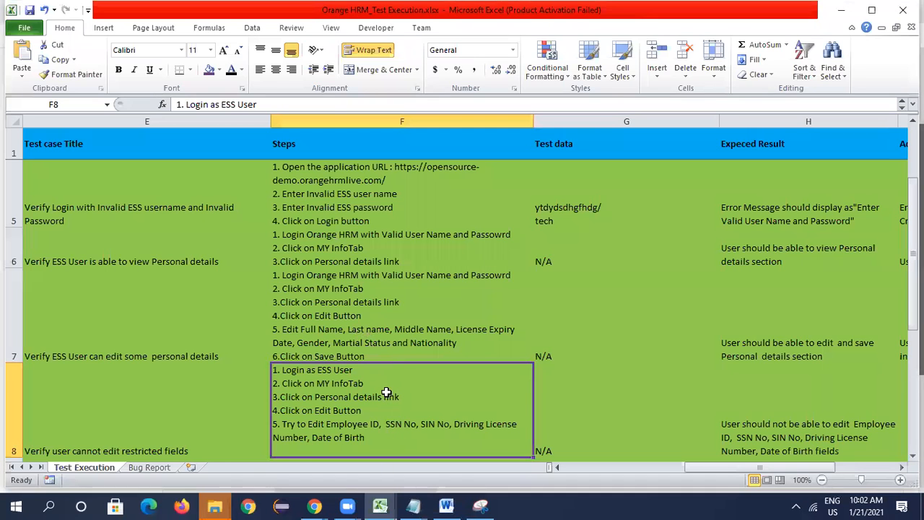
key("alt+Tab")
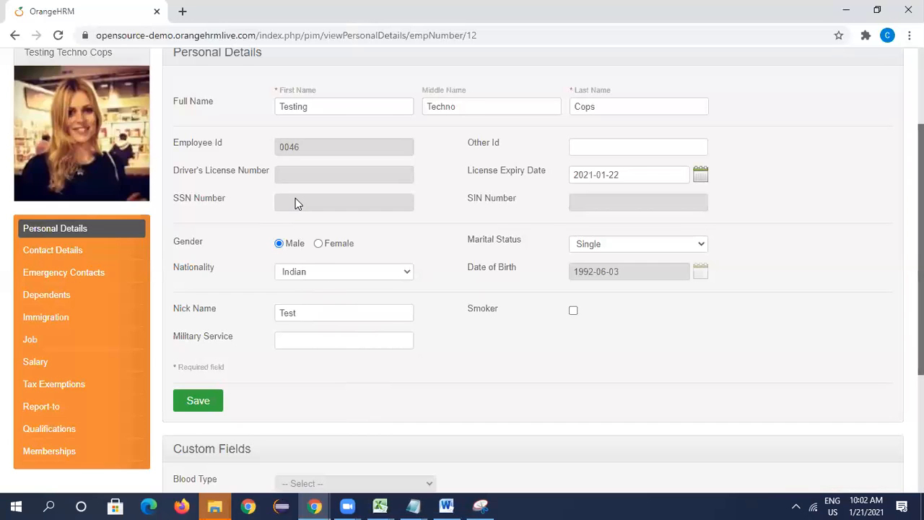
key("alt+Tab")
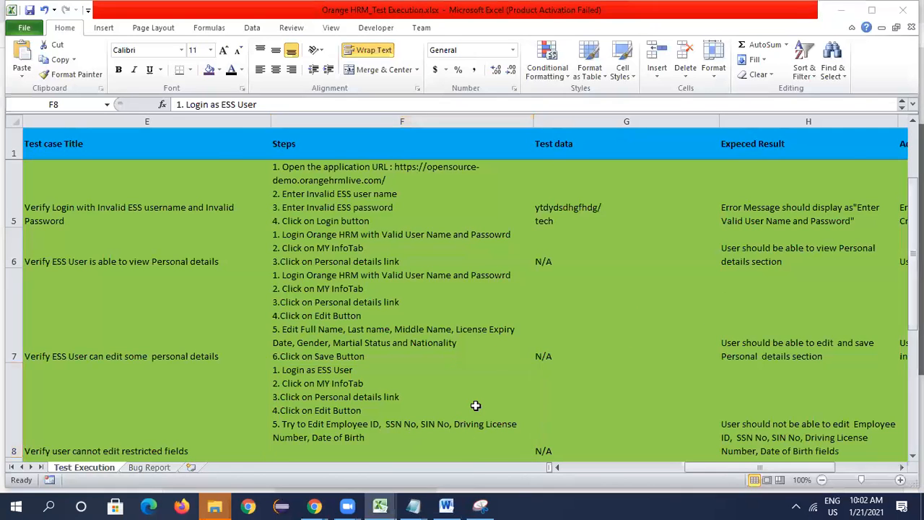
key("alt+Tab")
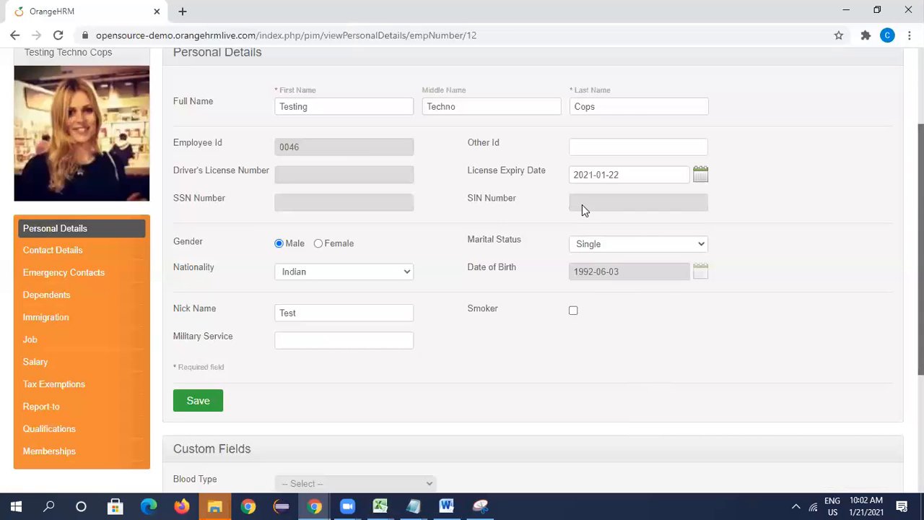
key("alt+Tab")
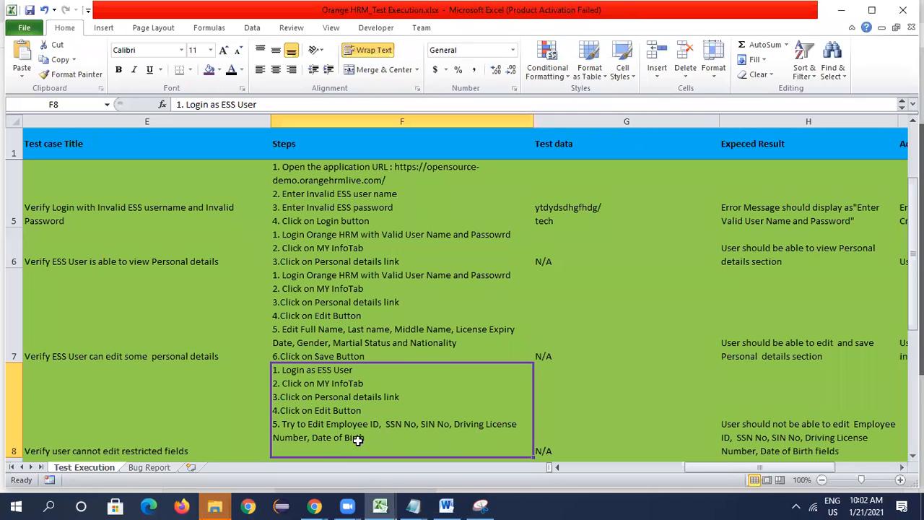
key("alt+Tab")
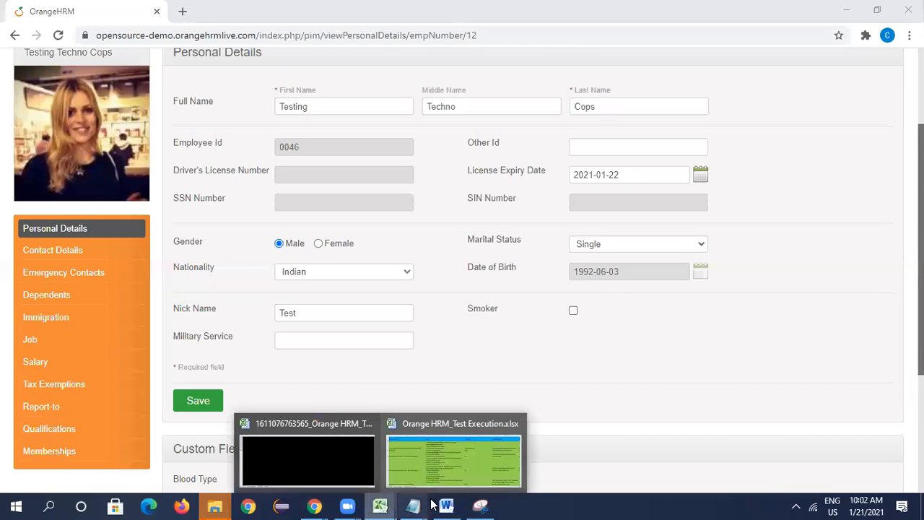
- Check the list of restricted personal details fields in the Word requirements document and return to the form in Chrome
left_click(453, 505)
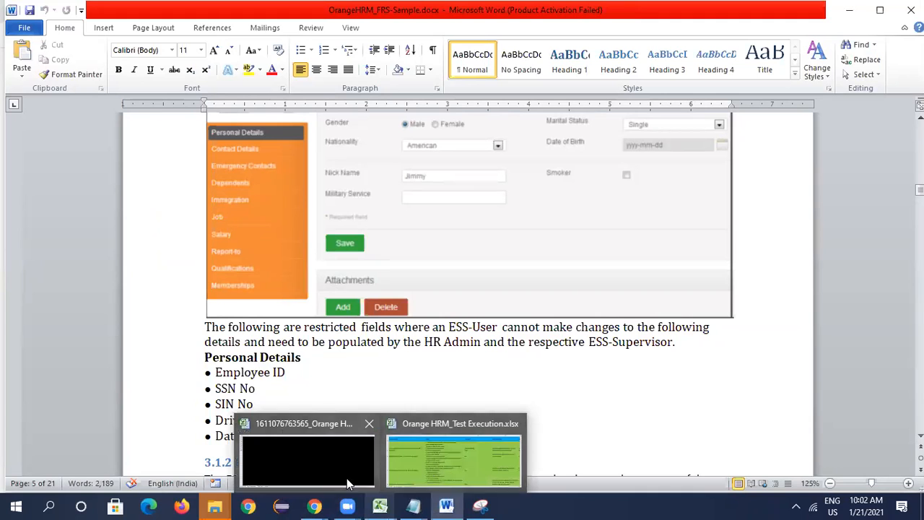
mouse_move(322, 505)
left_click(379, 464)
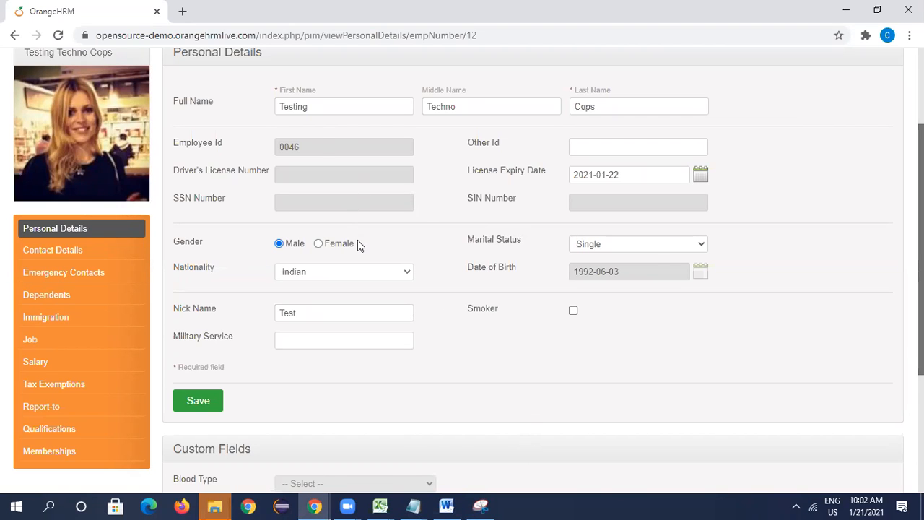
- Switch to the Excel workbook and enter "User is not able to edit the restricted fields" as the actual result in I8
key("alt+Tab")
key("Tab")
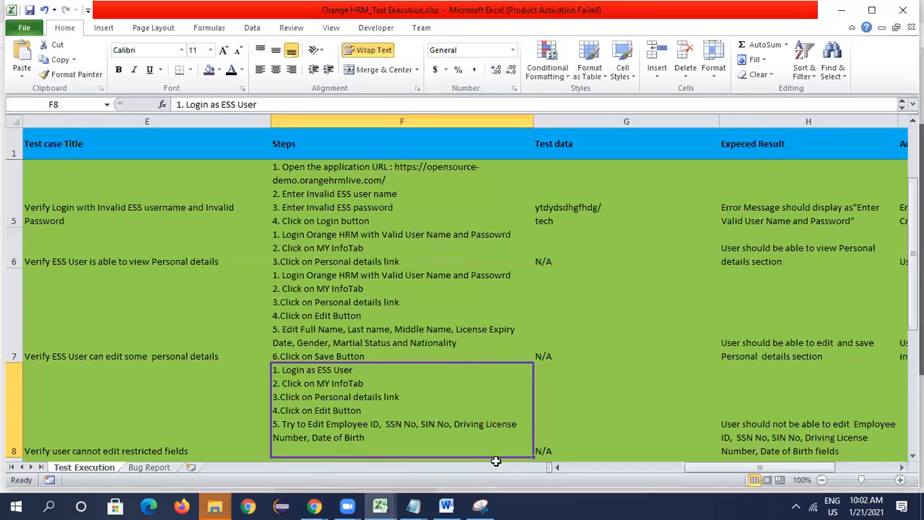
left_click(573, 405)
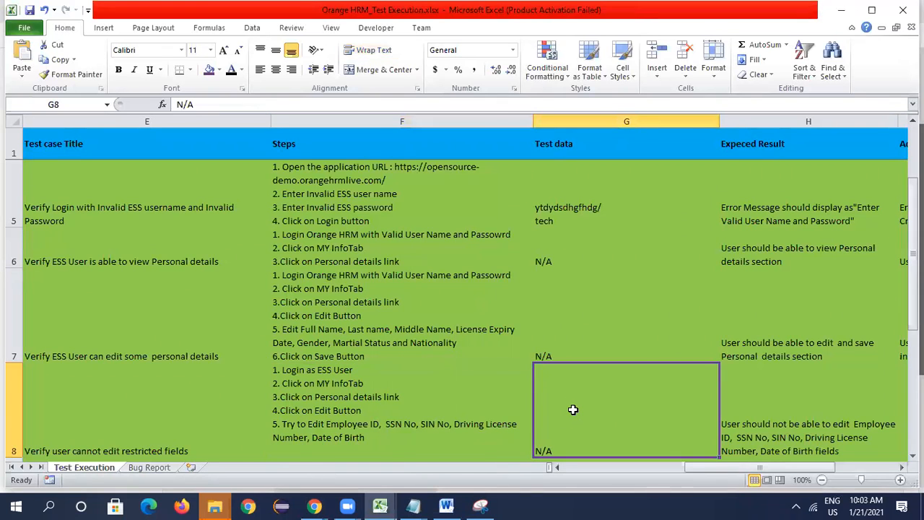
key("Right")
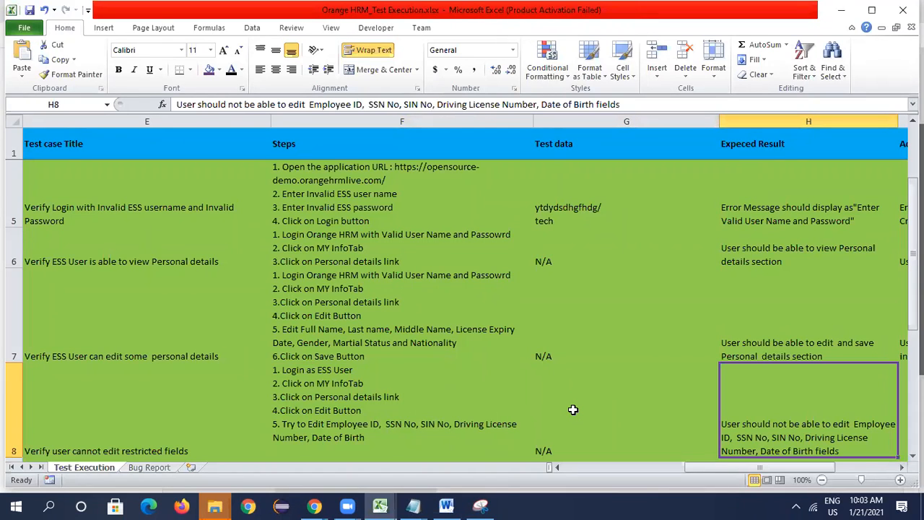
key("Right")
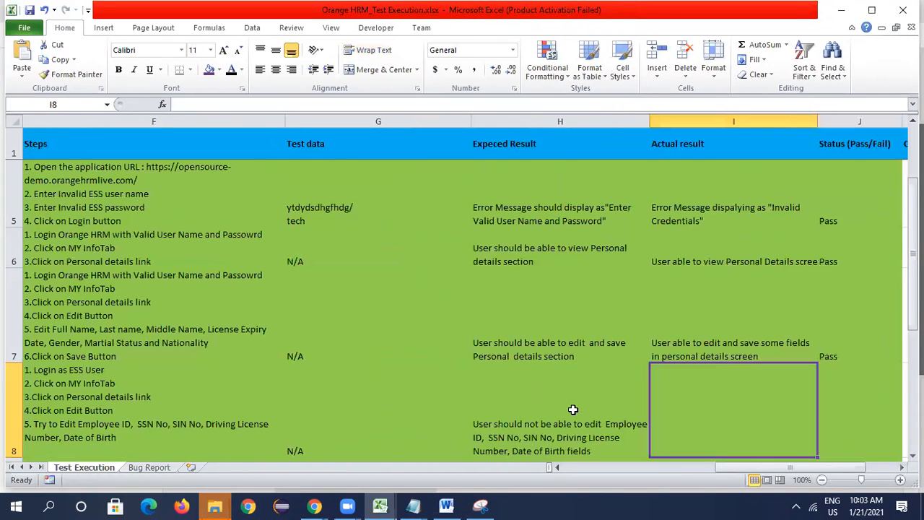
type("User is not able to edit t")
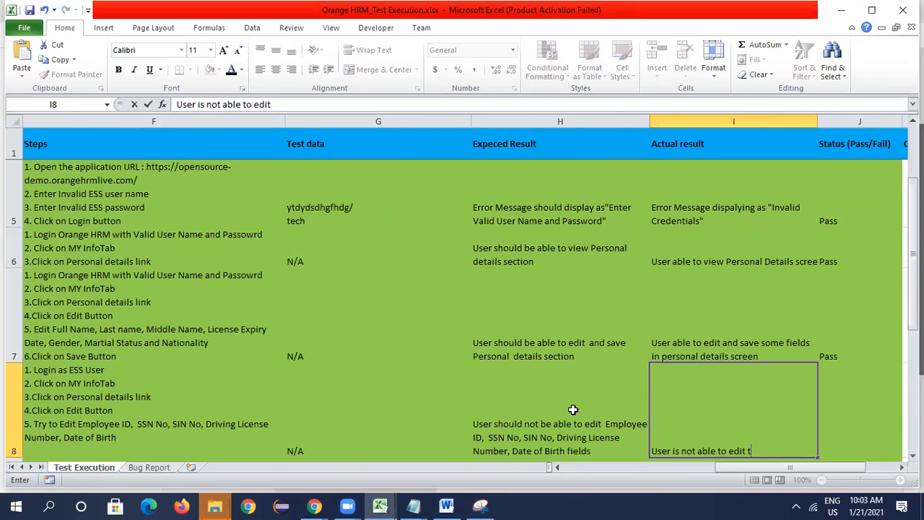
type("he restricted fields")
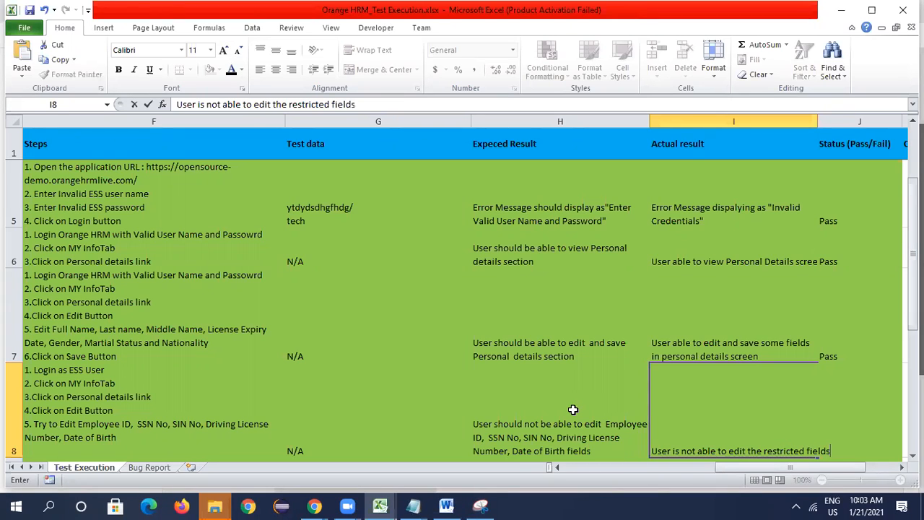
key("Tab")
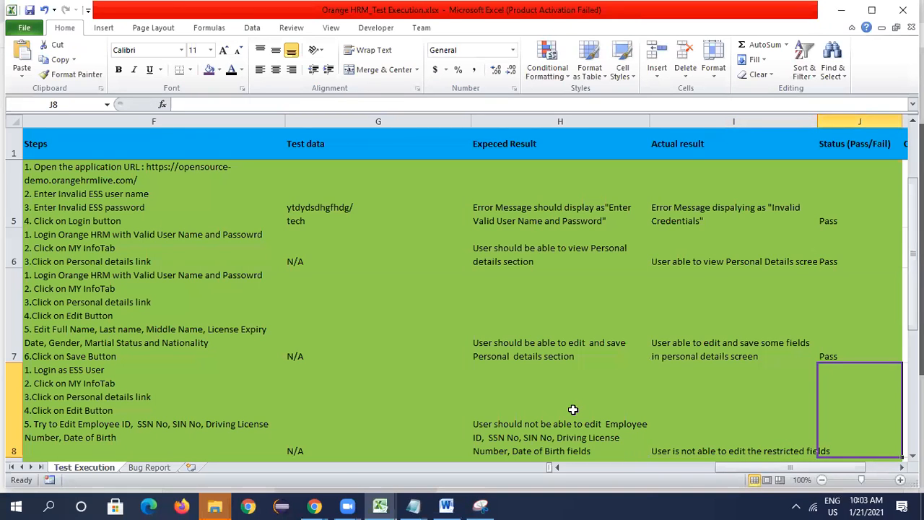
- Enter Pass as the status in J8 and wrap the text of the actual result in I8
type("PA")
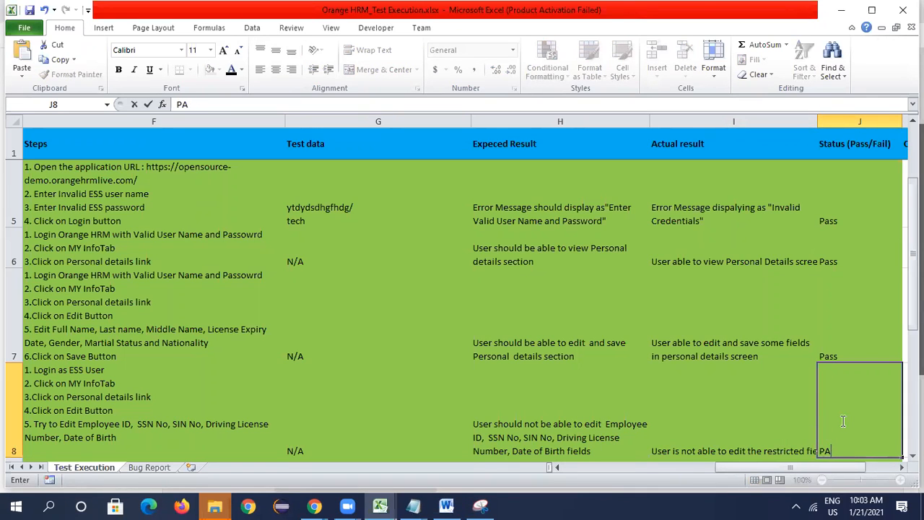
type("ass")
left_click(755, 421)
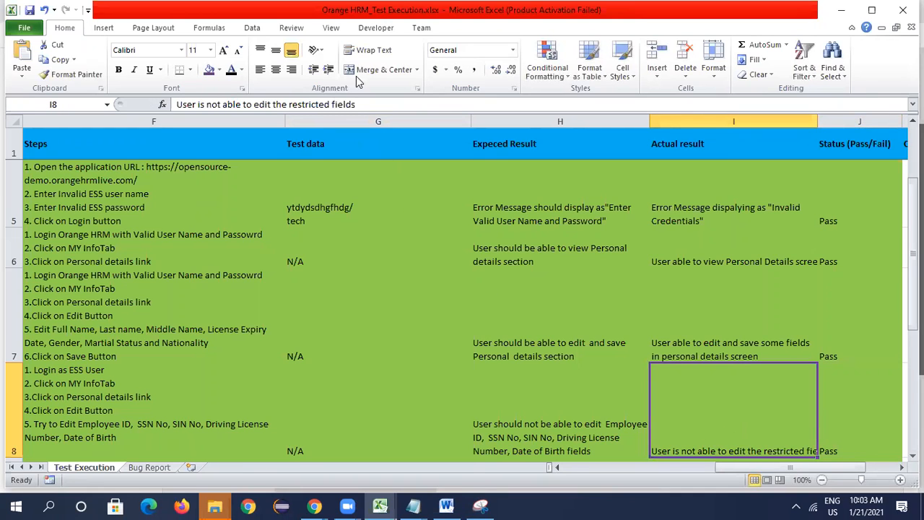
left_click(370, 50)
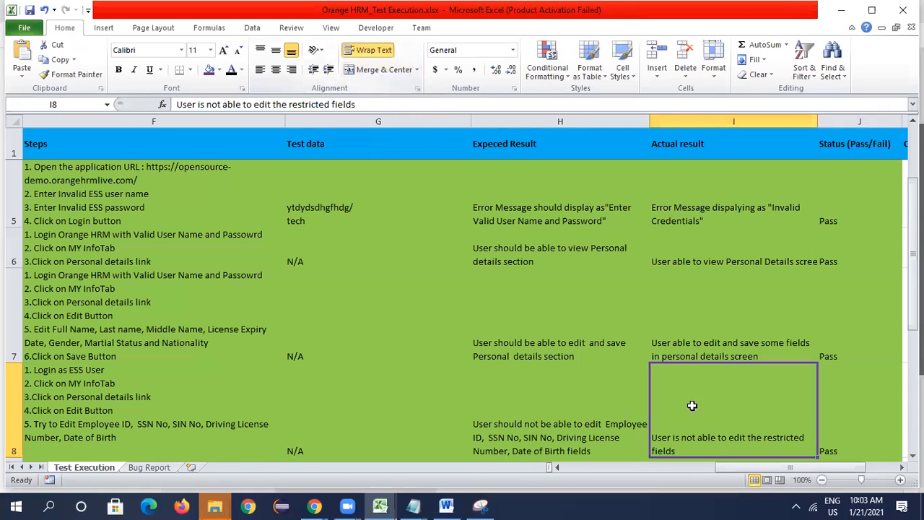
left_click(589, 423)
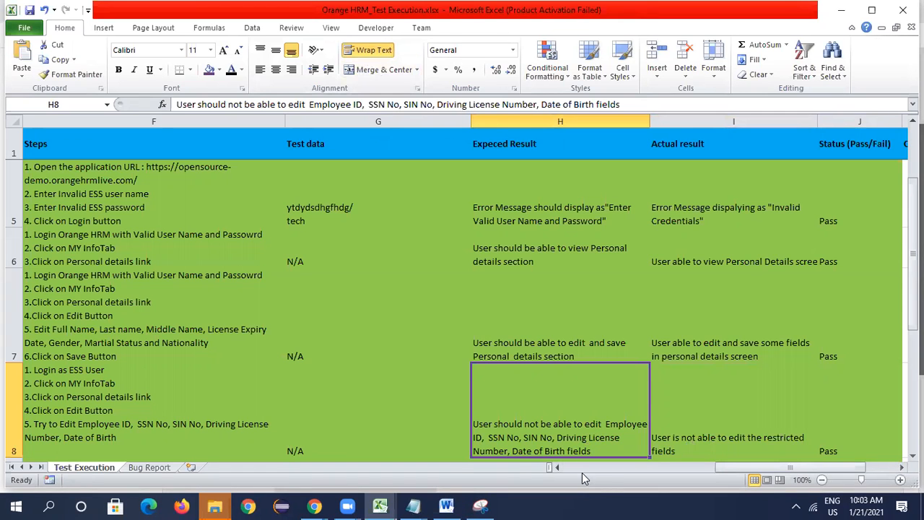
- Review Figure 1.1 and the restricted fields section in the Word requirements document, and return to the personal details form in Chrome
left_click(446, 506)
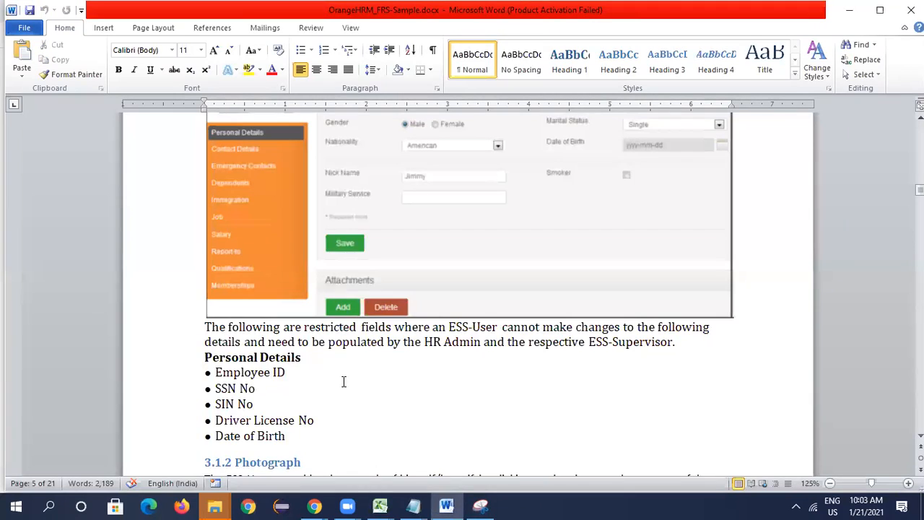
scroll(365, 374, "up", 3)
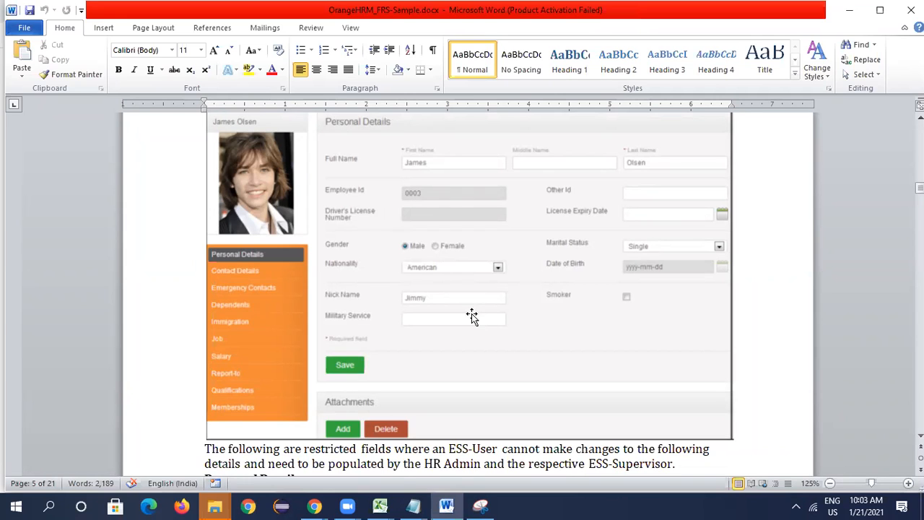
scroll(472, 317, "up", 1)
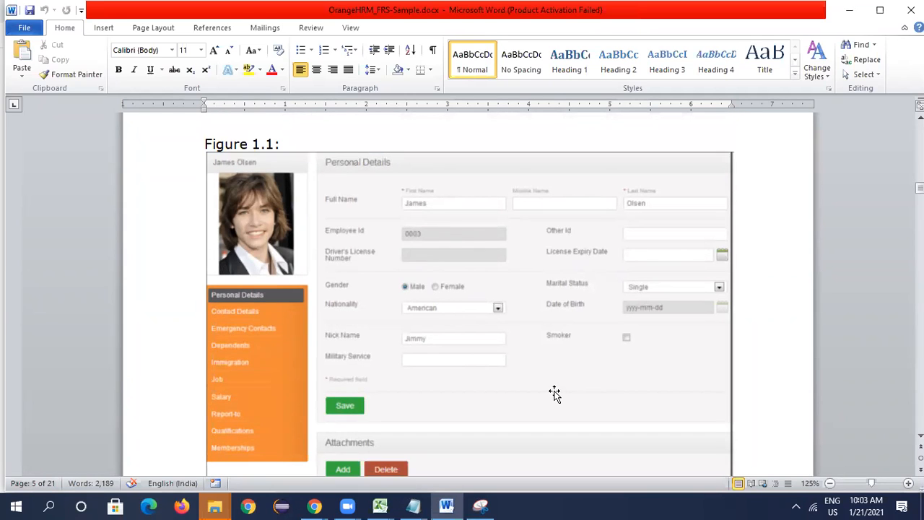
scroll(554, 394, "down", 3)
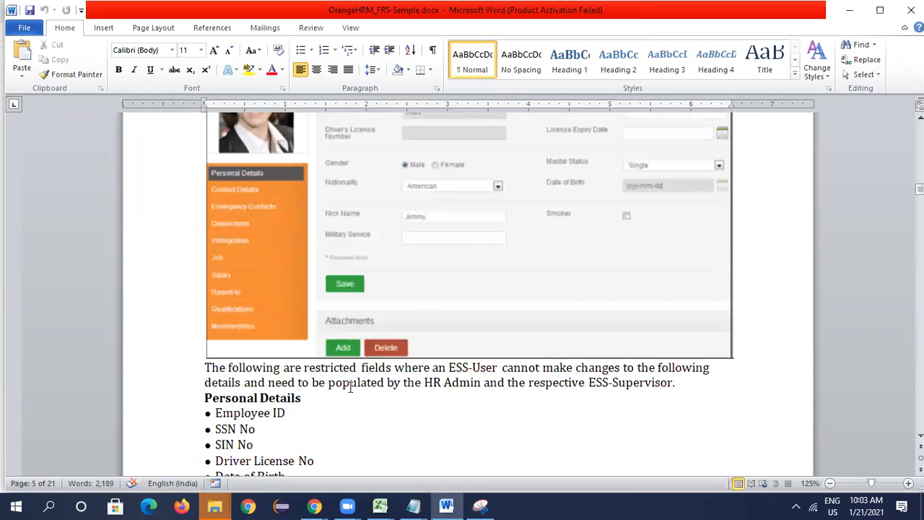
scroll(351, 390, "down", 1)
scroll(375, 379, "up", 1)
key("alt+Tab")
key("alt+Tab")
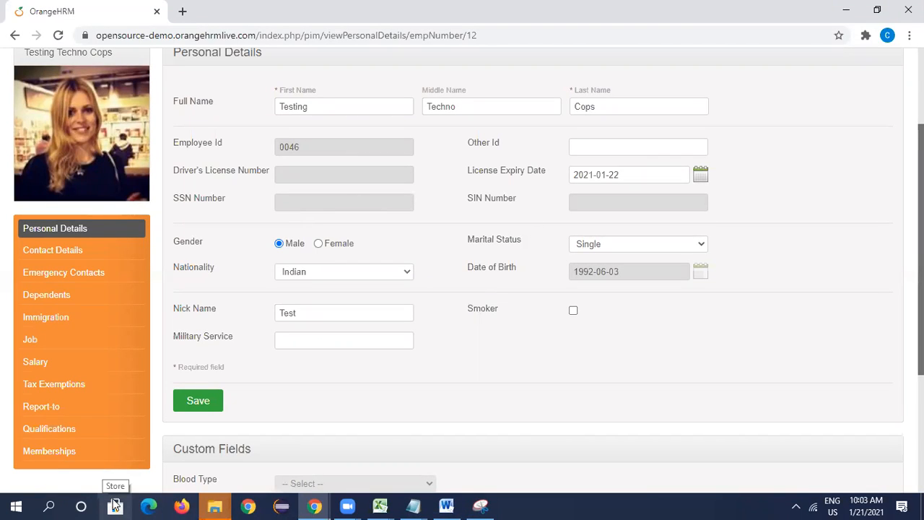
- Switch to the Excel workbook and read the ID, title and steps of the add photograph test case in row 9
key("alt+Tab")
key("alt+Tab")
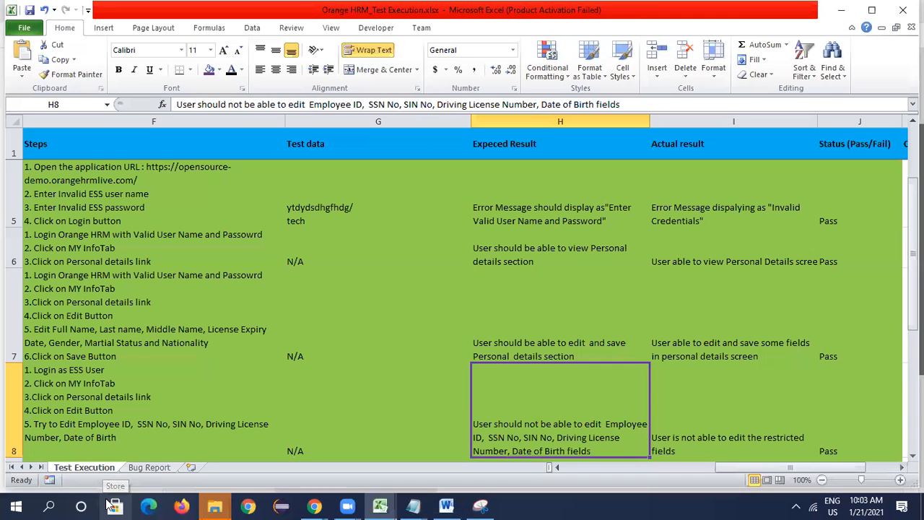
key("Down")
key("Left")
key("Left")
key("Left")
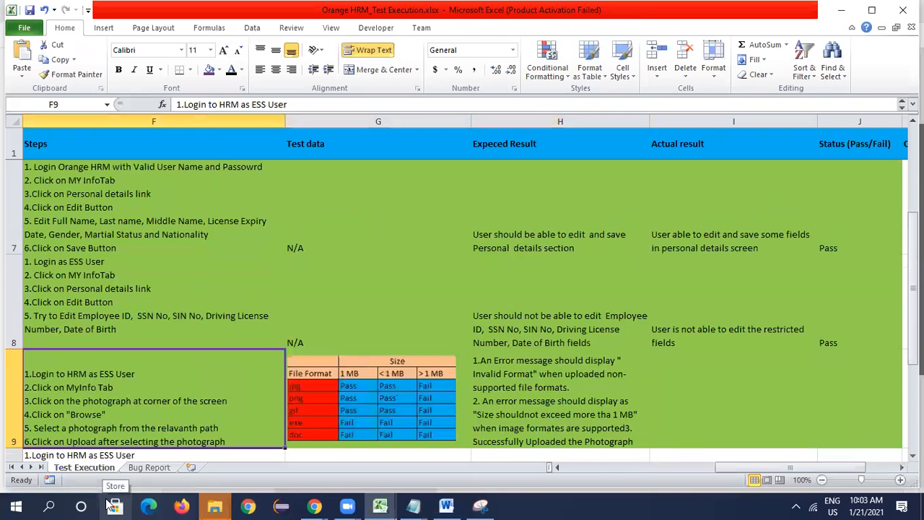
key("Left")
key("Left")
key("Left")
key("Left")
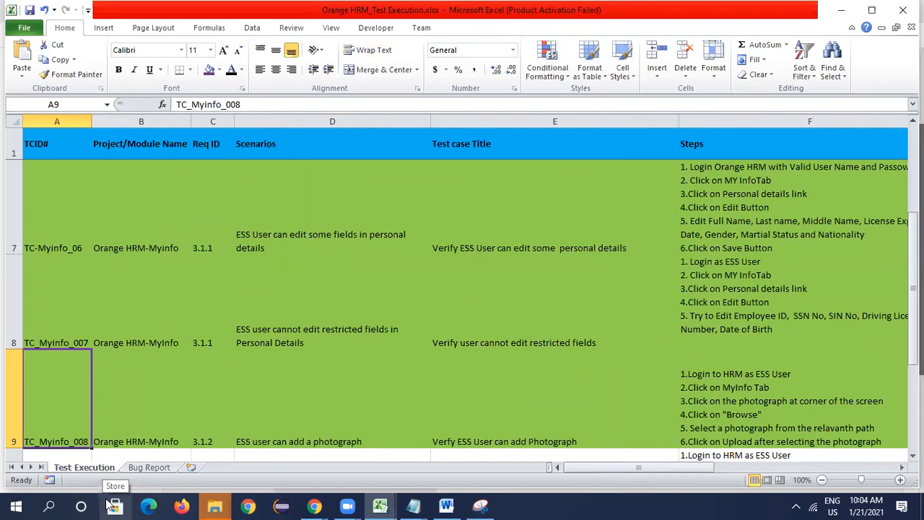
key("Right")
key("Right")
key("Right")
key("Right")
key("Right")
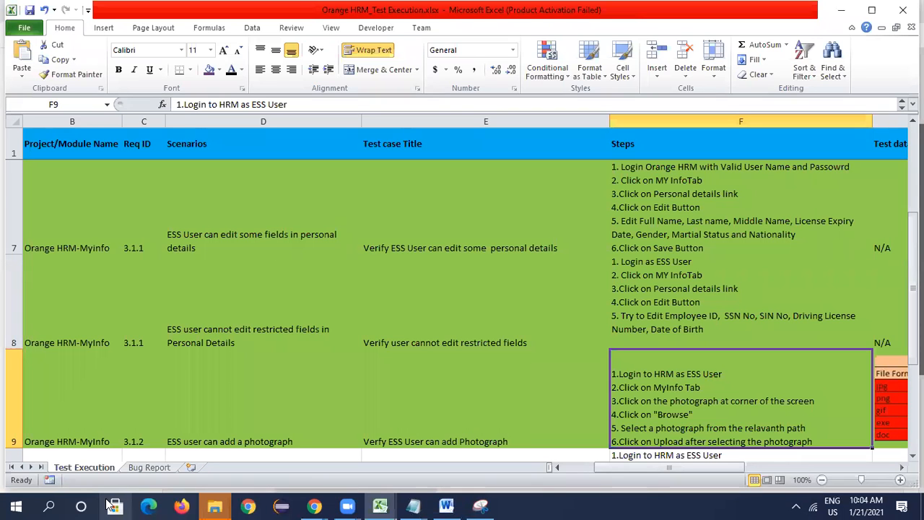
- Switch to OrangeHRM in Chrome and open the Photograph page from the employee's profile picture
left_click(113, 505)
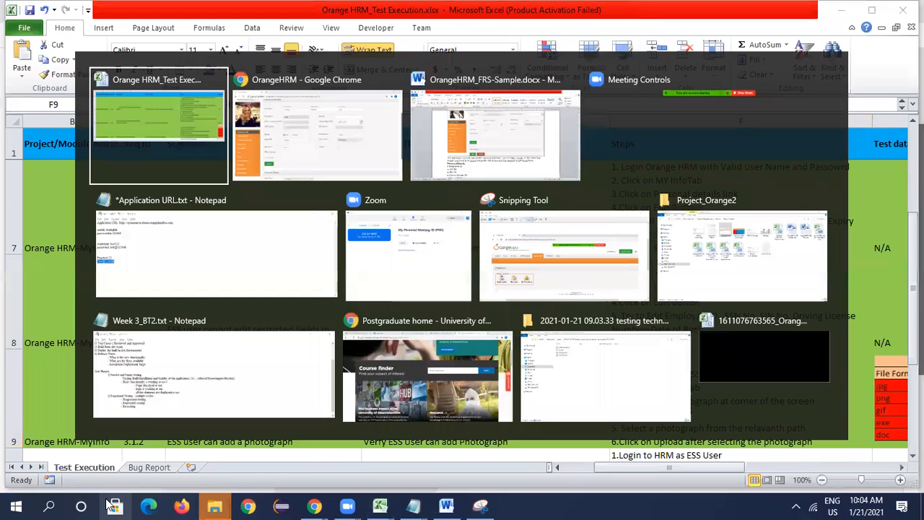
left_click(316, 133)
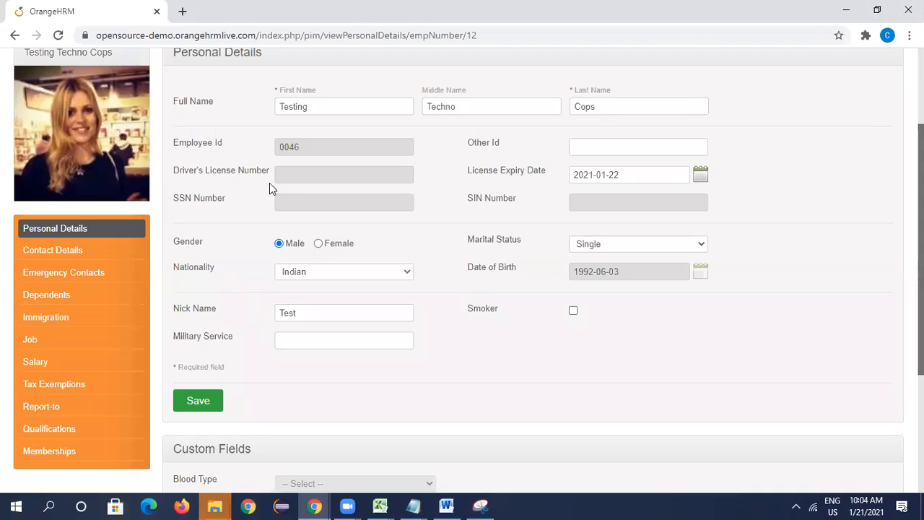
scroll(268, 185, "up", 2)
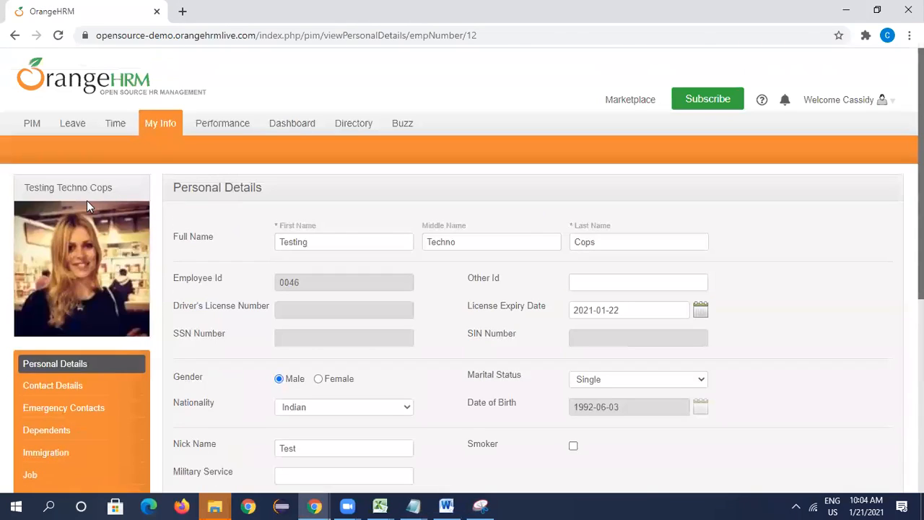
left_click(70, 246)
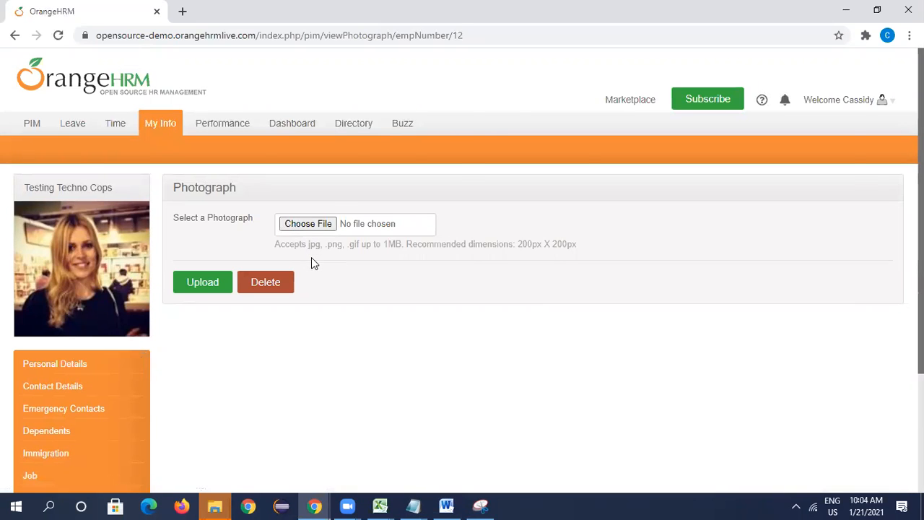
- Switch to the Excel workbook and examine the file format and size decision table in G9
key("alt+Tab")
key("Tab")
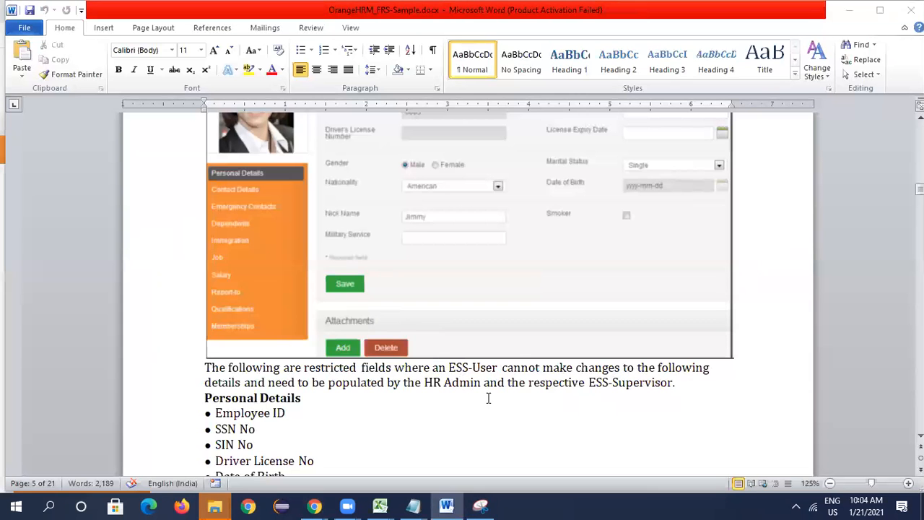
key("alt+Tab")
key("Tab")
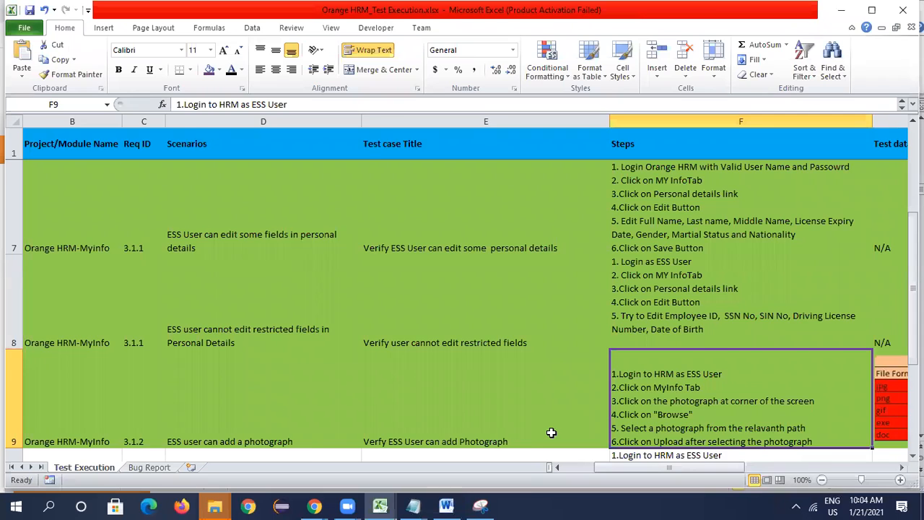
key("Right")
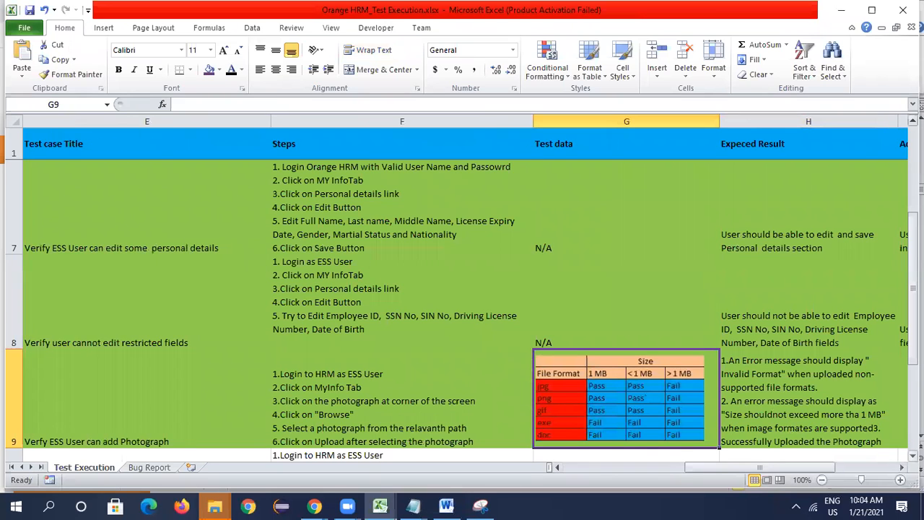
scroll(845, 412, "down", 1)
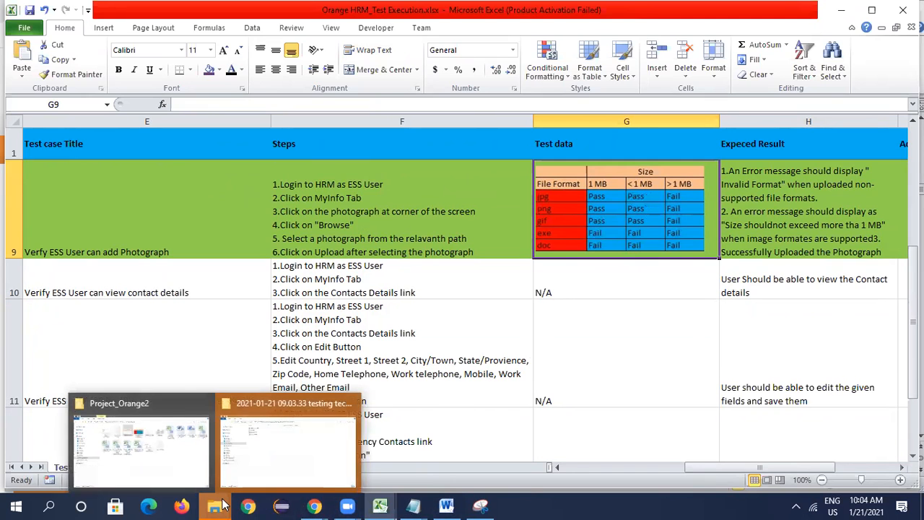
- Compare the Photograph page in Chrome with the test steps and test data in row 9 of the Excel workbook
mouse_move(315, 506)
left_click(374, 480)
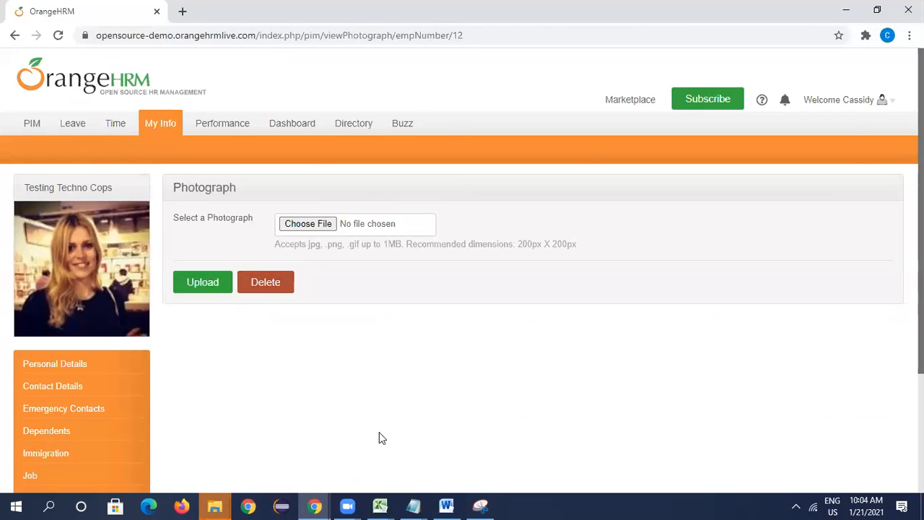
key("alt+Tab")
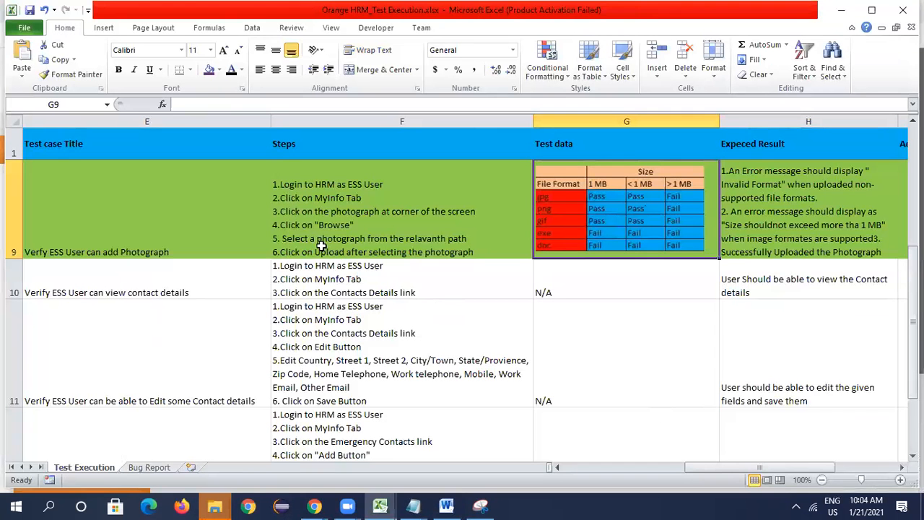
key("alt+Tab")
key("alt+Tab")
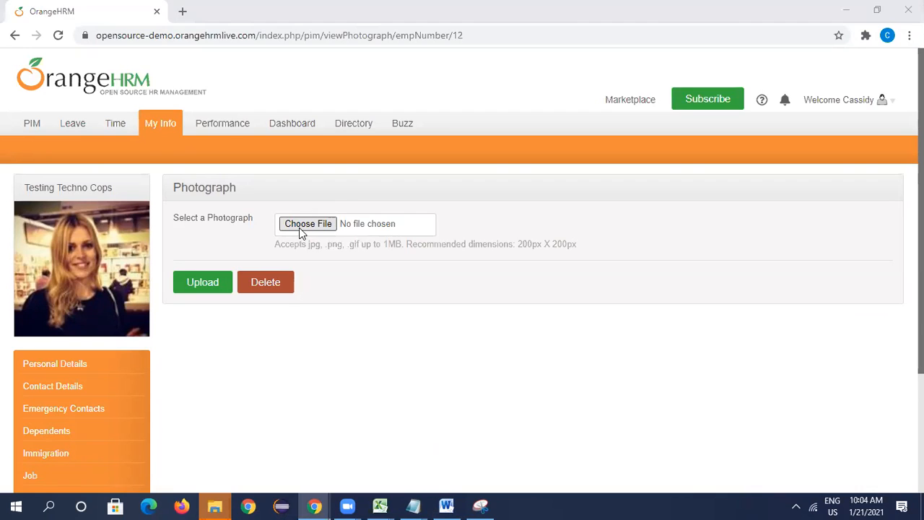
key("alt+Tab")
key("alt+Tab")
key("alt+Tab")
- Choose "decission table images.jpg" from the Project_Orange2 folder as the photograph file in Chrome
left_click(318, 231)
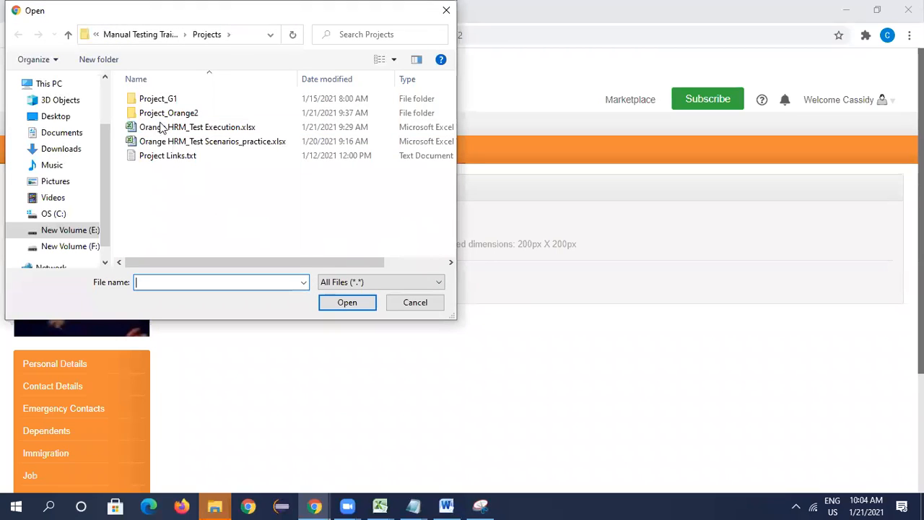
double_click(163, 114)
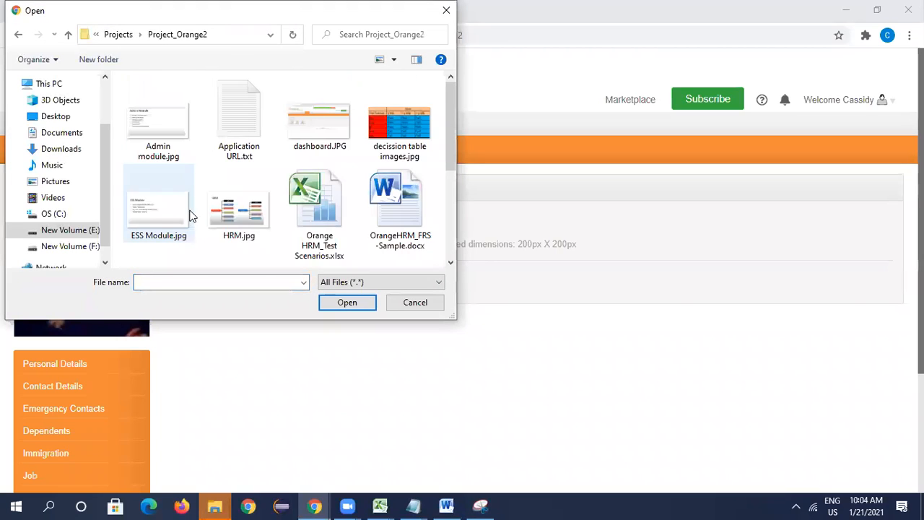
left_click(412, 153)
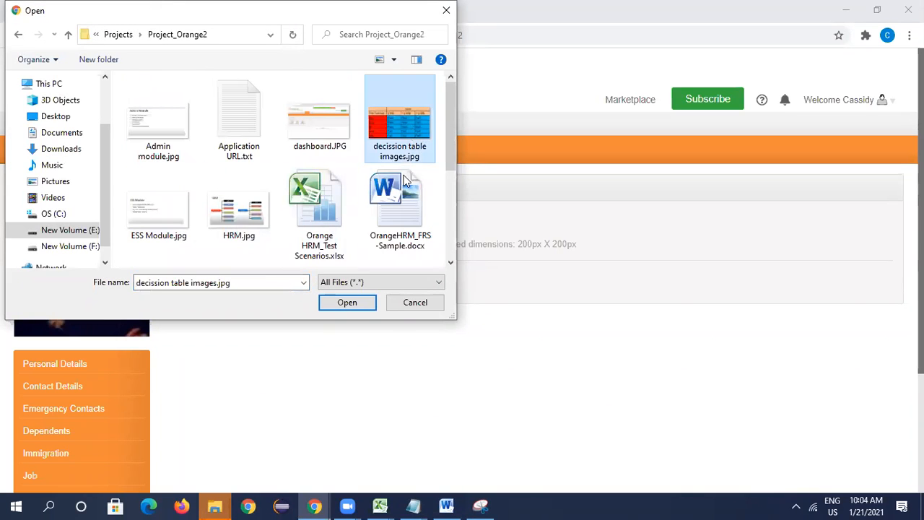
left_click(353, 307)
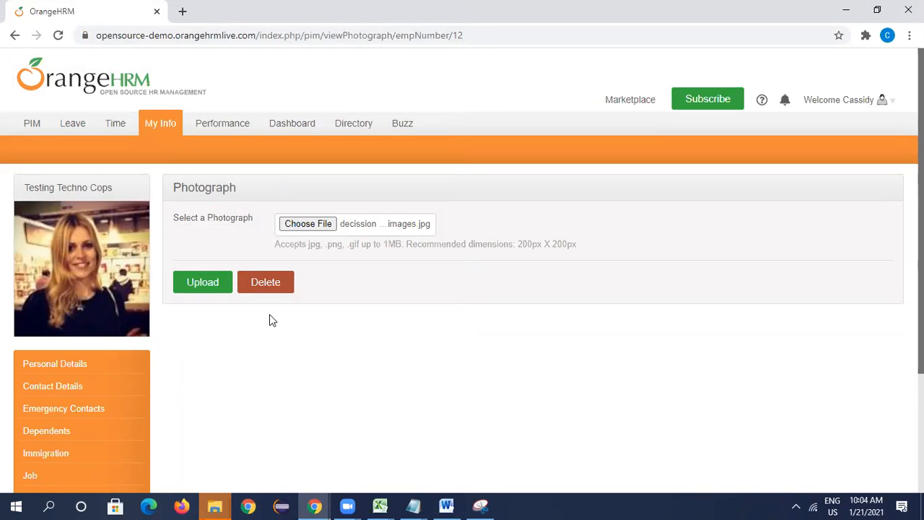
- Upload the chosen decision table image as the employee's photograph
left_click(210, 284)
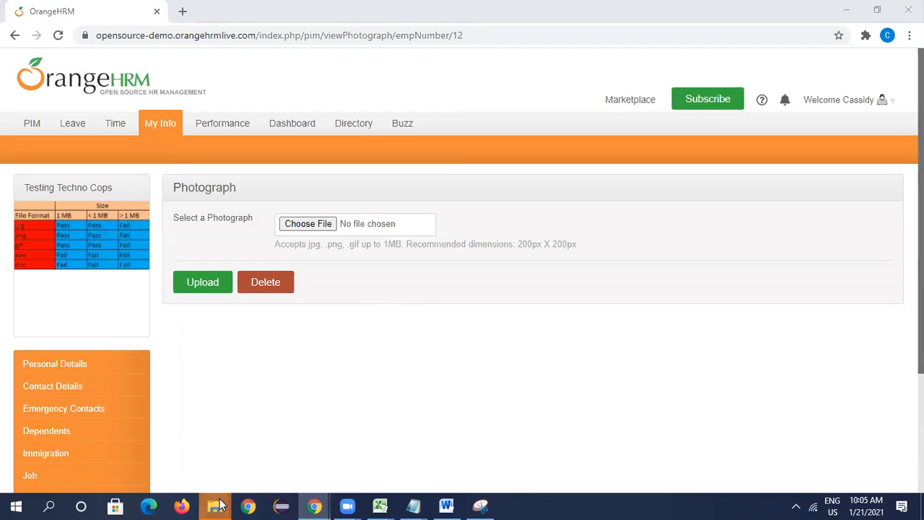
- Switch to the Project_Orange2 folder in File Explorer and check the file size in the properties of "decission table images.jpg"
mouse_move(216, 506)
left_click(315, 426)
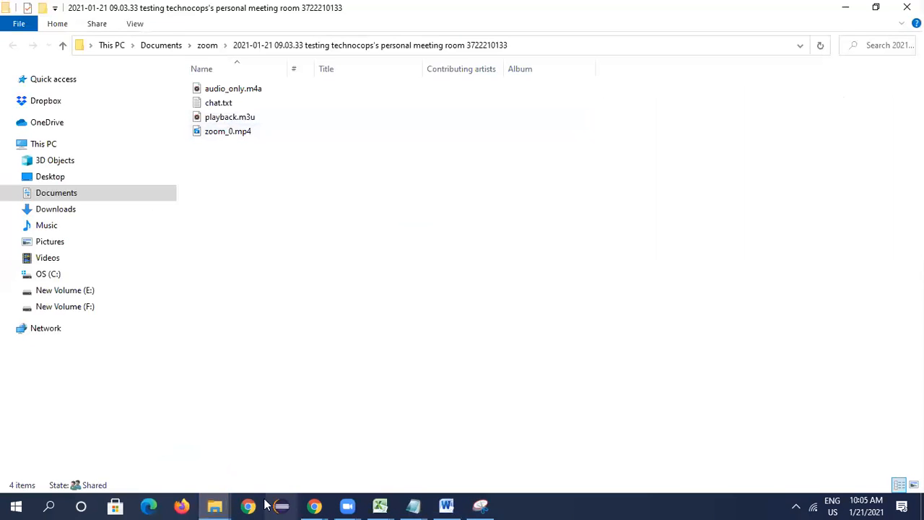
left_click(153, 453)
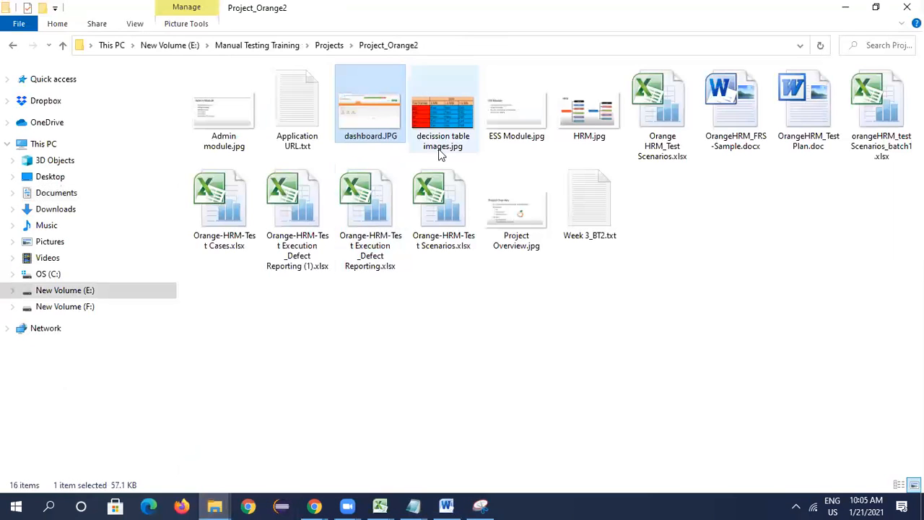
left_click(437, 110)
right_click(436, 112)
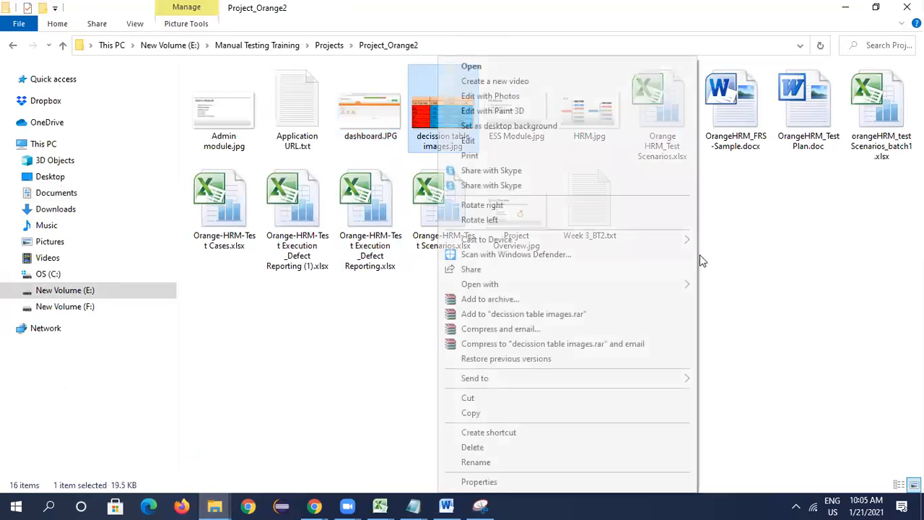
left_click(501, 481)
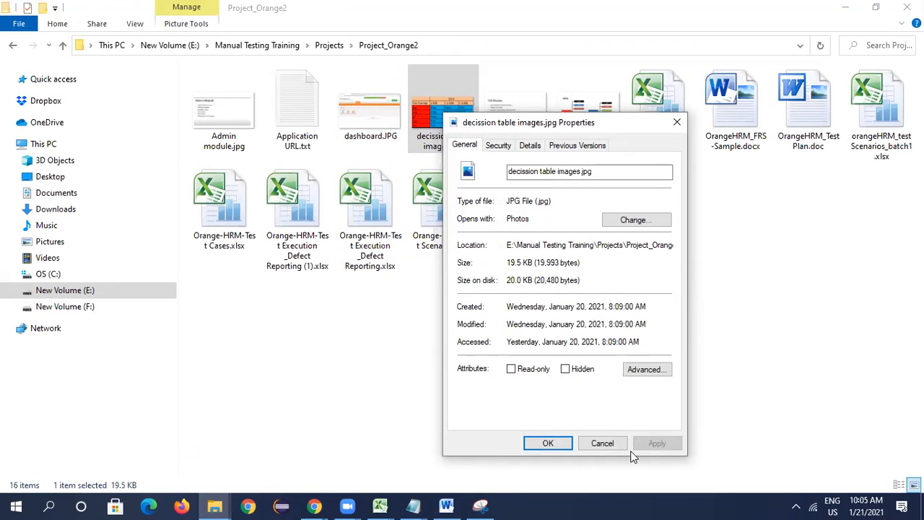
left_click(604, 443)
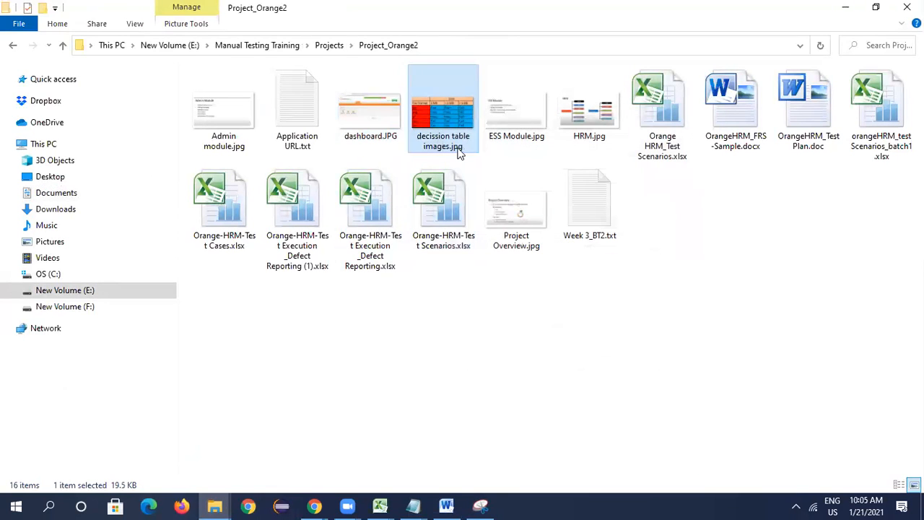
- Compare the Photograph page in Chrome with the file format and size decision table in G9 of the Excel workbook
key("alt+Tab")
key("alt+Tab")
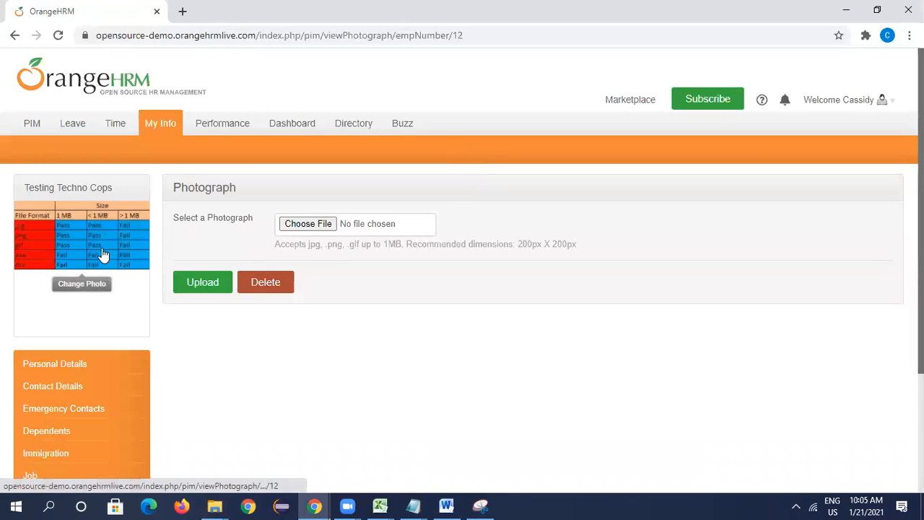
mouse_move(399, 503)
left_click(444, 462)
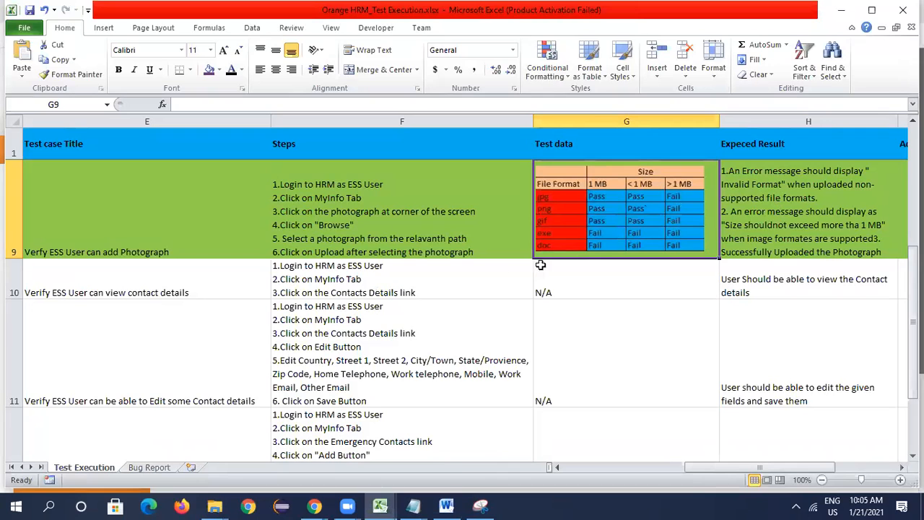
key("alt+Tab")
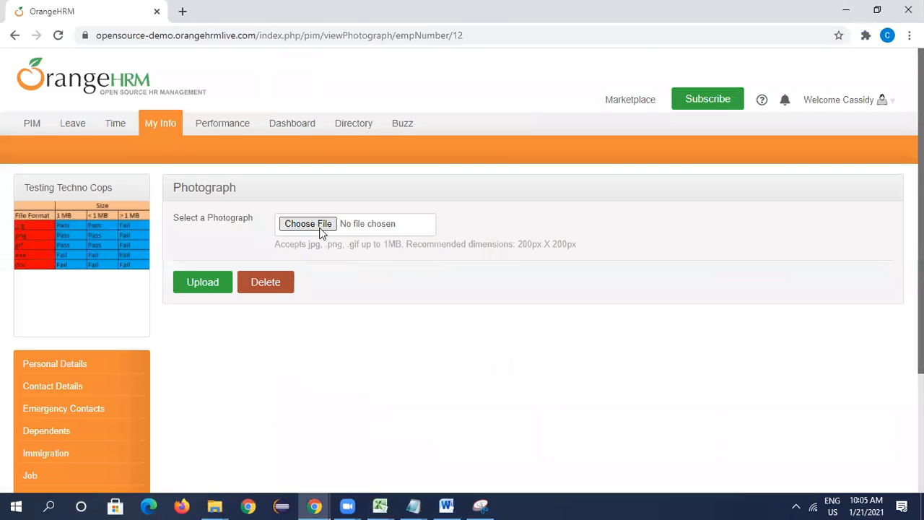
key("alt+Tab")
key("alt+Tab")
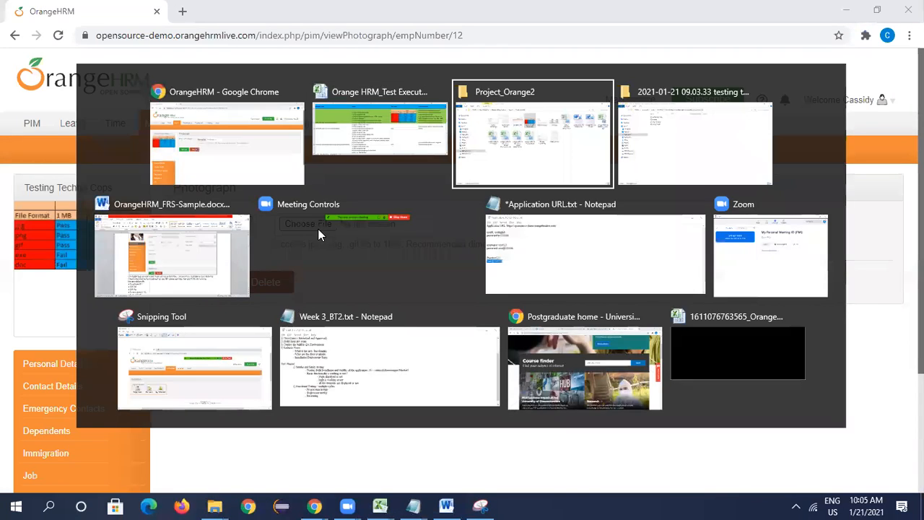
key("alt+Tab")
key("alt+Tab")
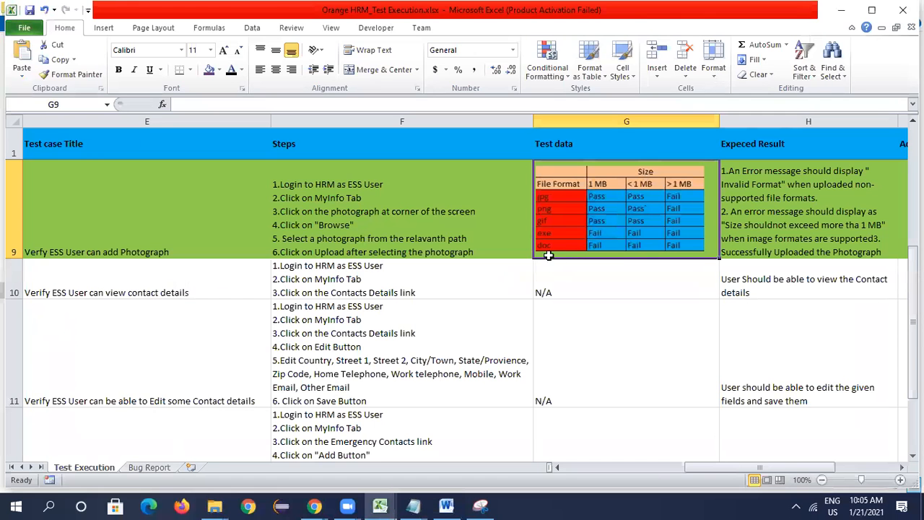
key("alt+Tab")
key("alt+Tab")
key("alt+Tab")
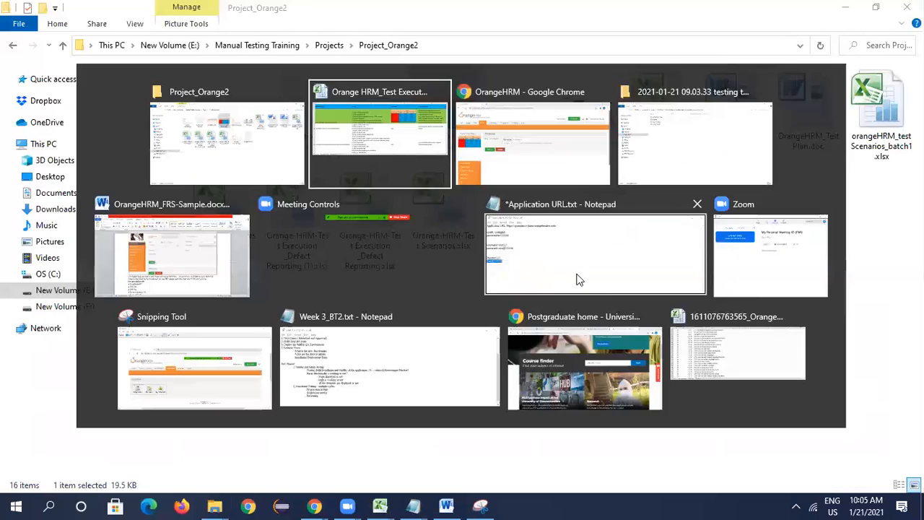
- Choose OrangeHRM_FRS-Sample.docx from the Project_Orange2 folder as the photograph file in Chrome and try to upload it
left_click(294, 224)
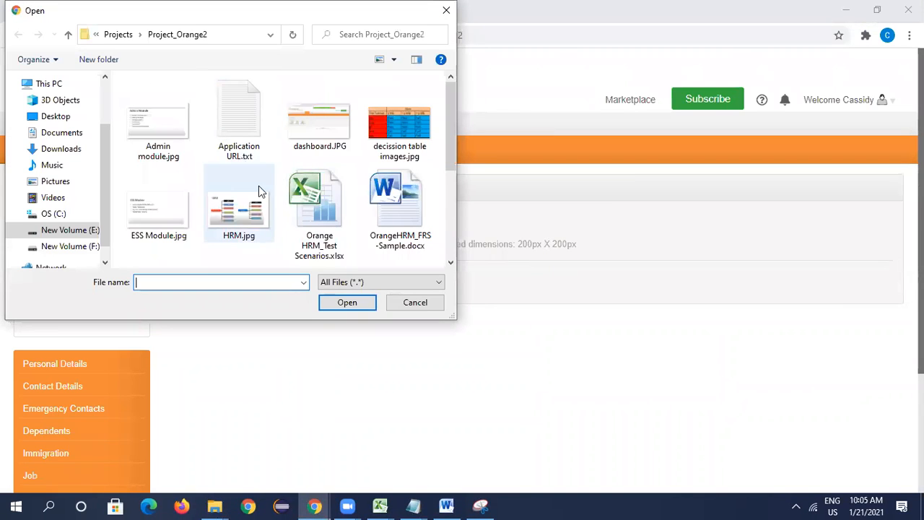
left_click(379, 217)
left_click(343, 304)
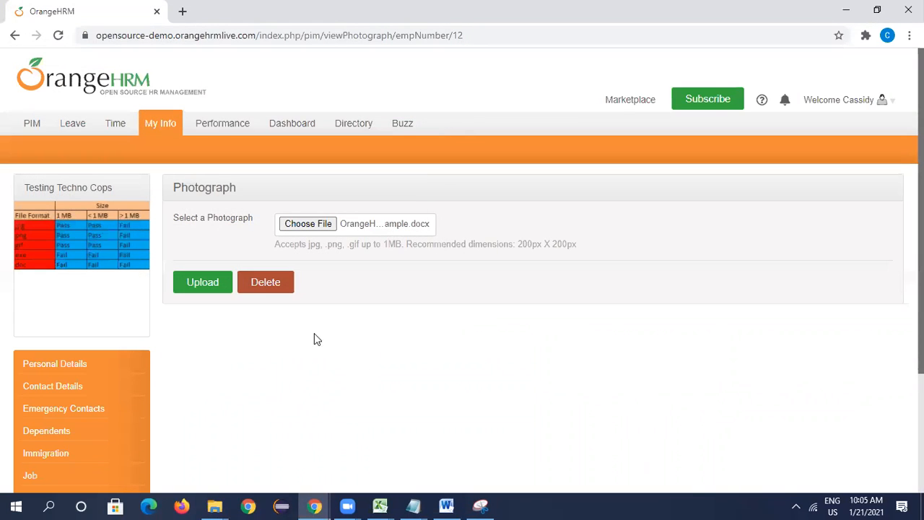
left_click(216, 283)
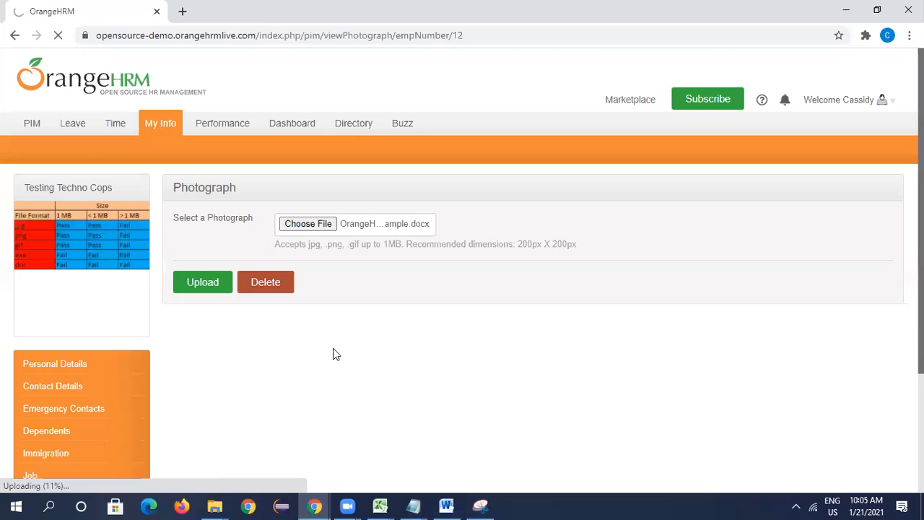
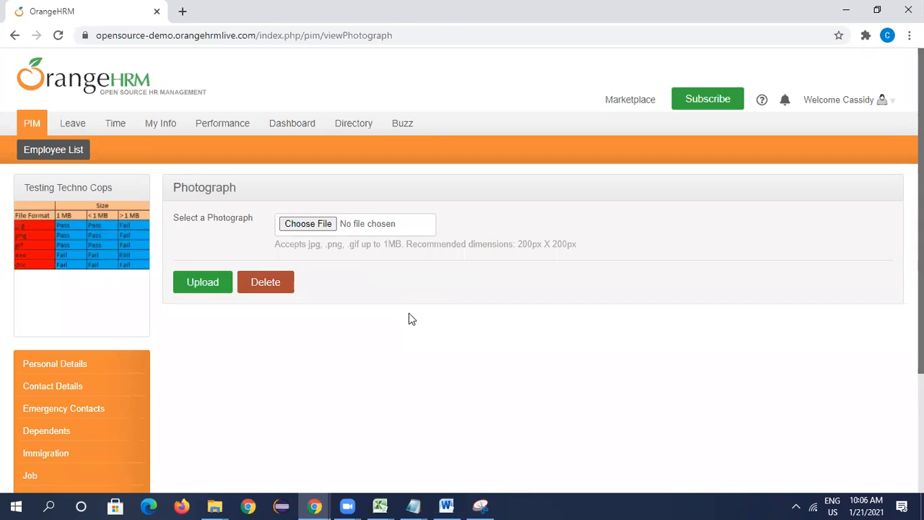
- Switch to File Explorer and look through the Downloads folder for a suitable test file
left_click(214, 505)
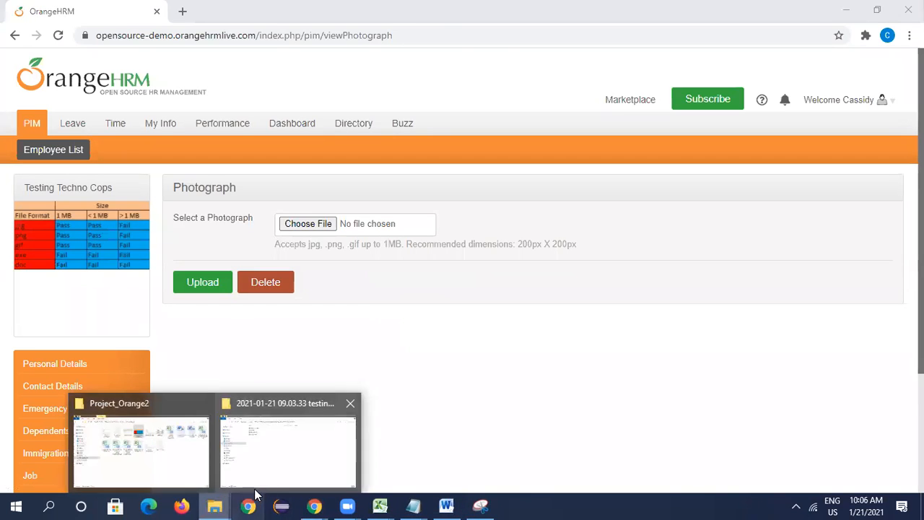
left_click(265, 469)
left_click(214, 505)
left_click(192, 465)
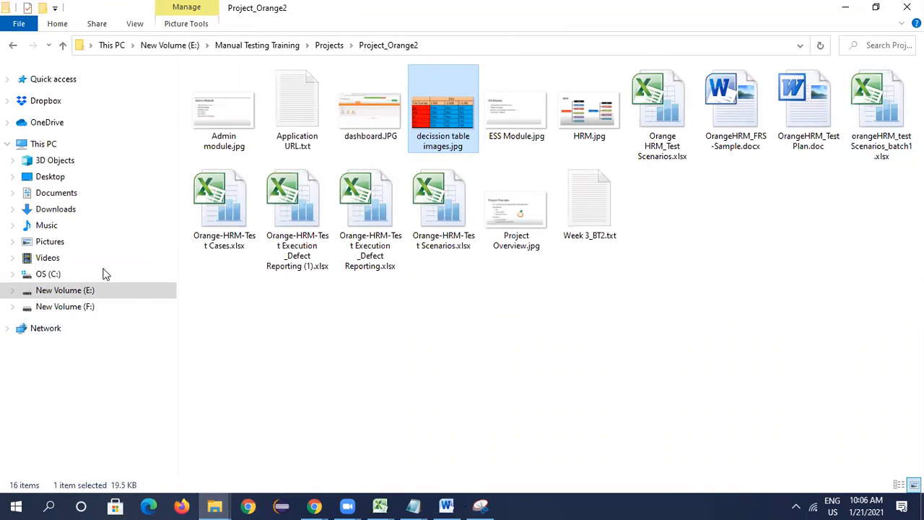
left_click(48, 209)
scroll(282, 210, "down", 5)
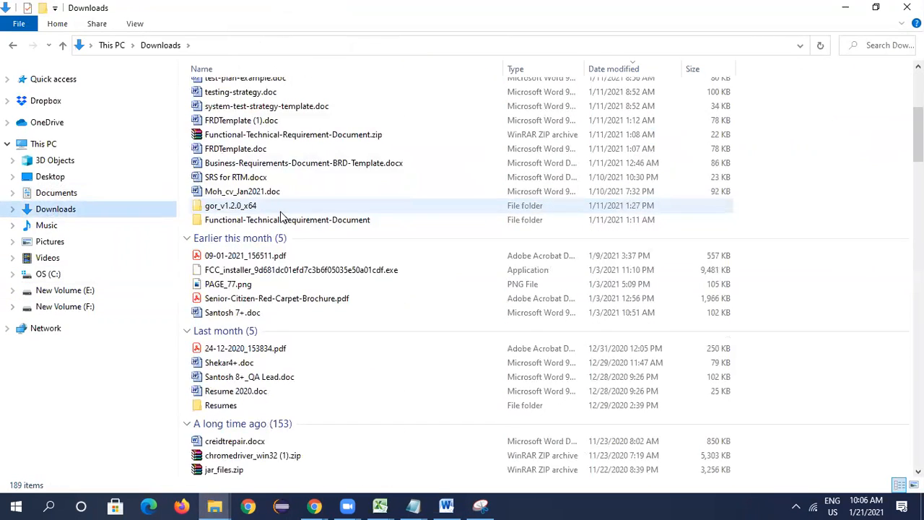
scroll(282, 217, "down", 7)
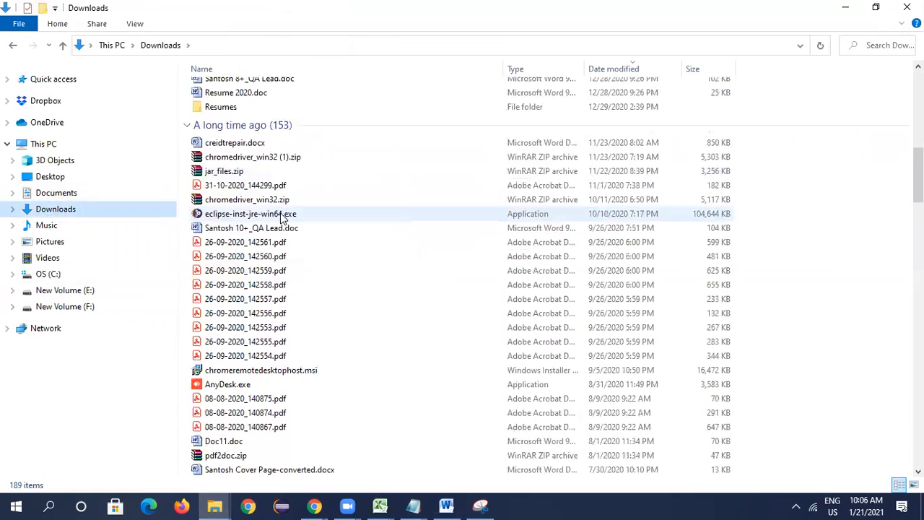
scroll(282, 218, "down", 3)
scroll(283, 218, "down", 3)
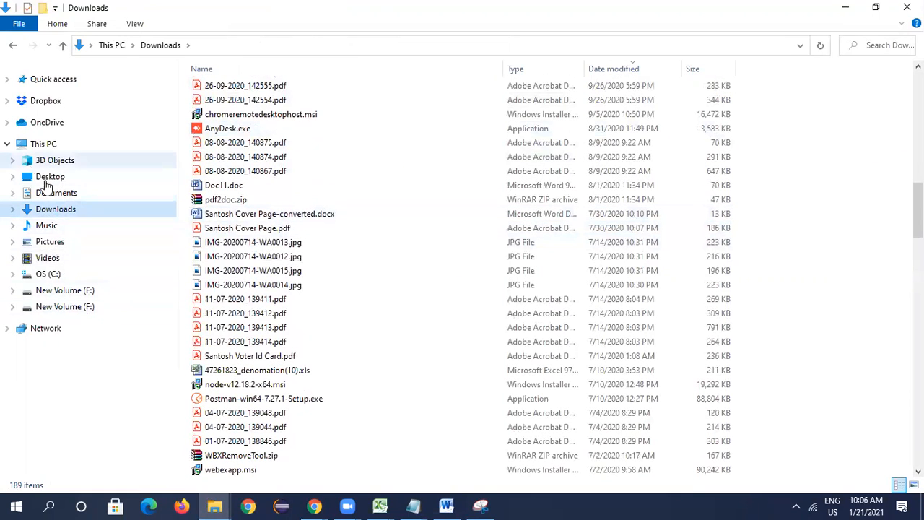
- Open the STLC folder inside Manual Testing Training on New Volume (E:)
left_click(86, 290)
double_click(340, 345)
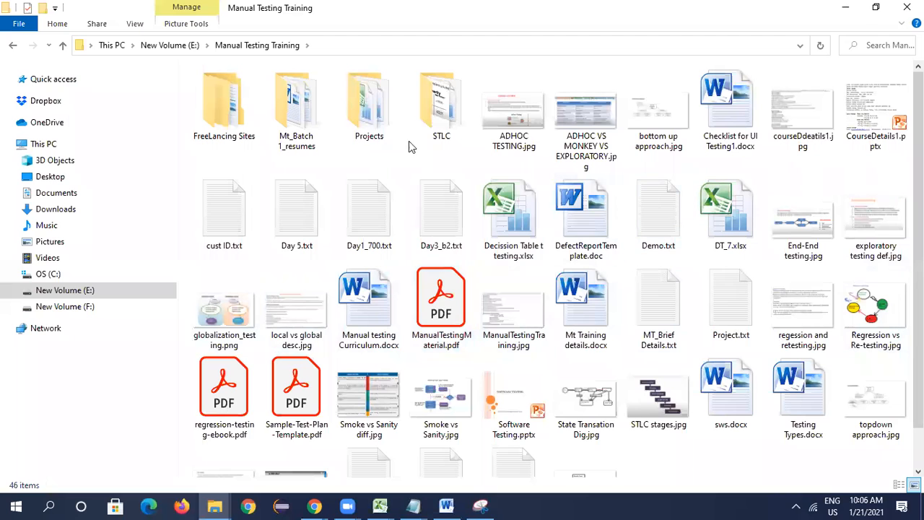
left_click(428, 107)
double_click(428, 107)
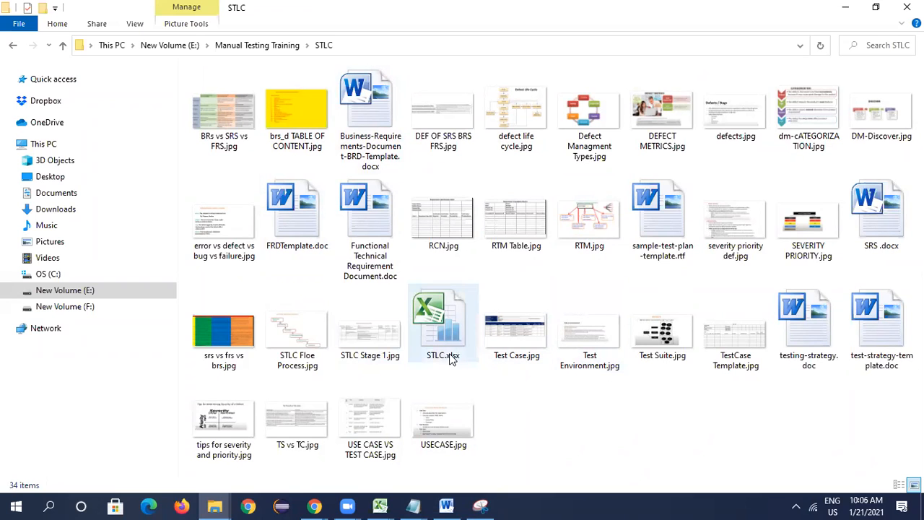
- Check the file size of "Defect Managment Types.jpg" in its properties
left_click(294, 114)
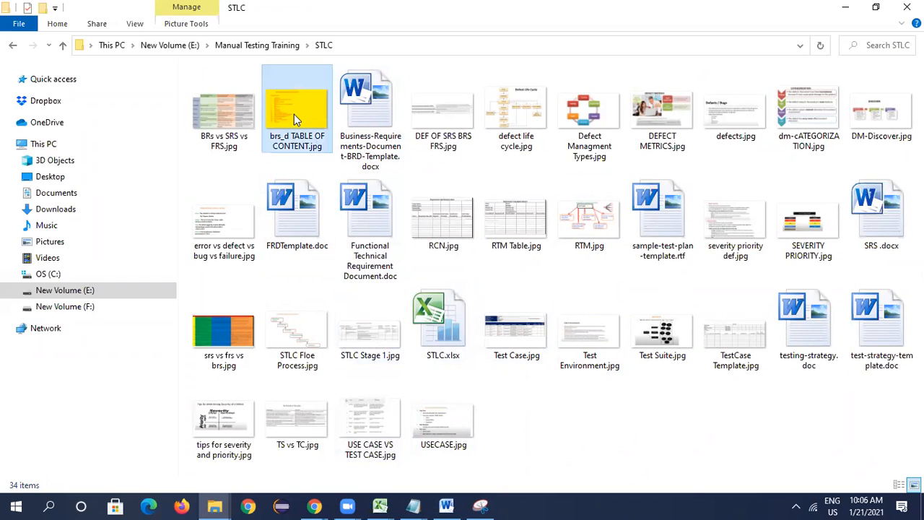
left_click(584, 110)
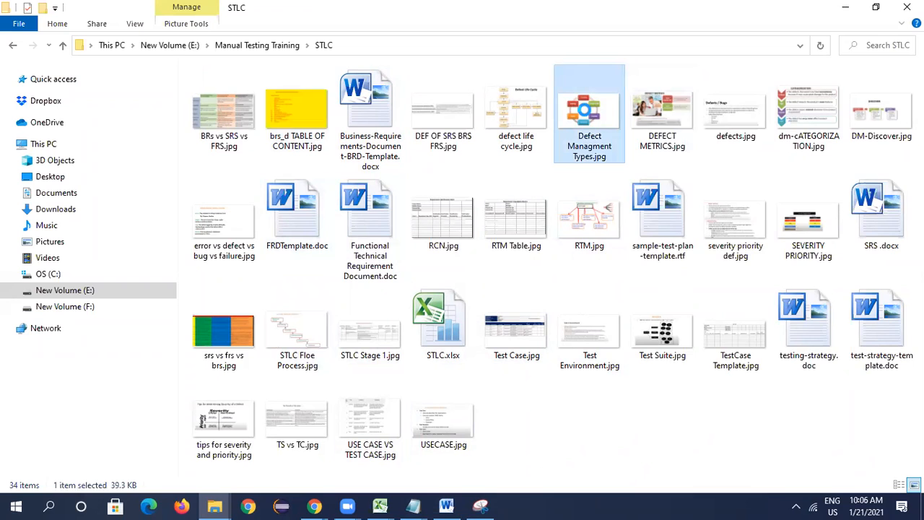
right_click(585, 110)
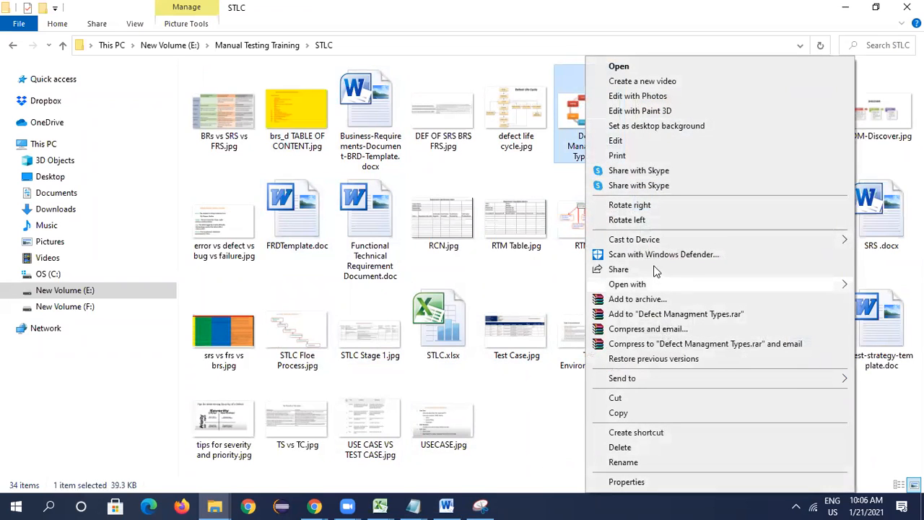
left_click(650, 484)
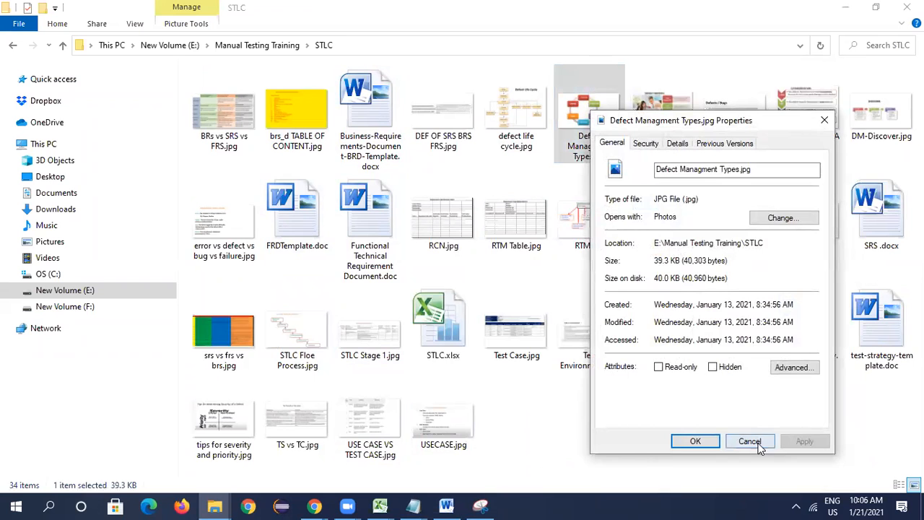
left_click(751, 442)
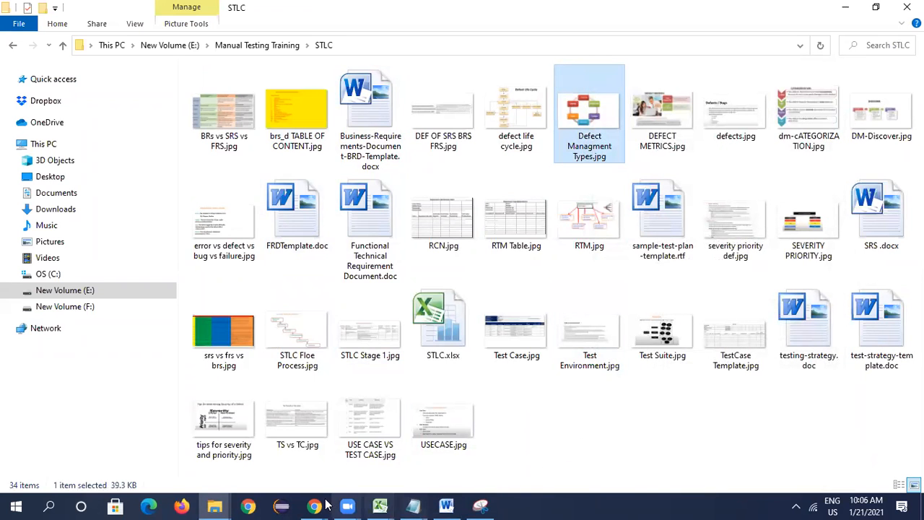
- Search Windows for Paint and launch it
left_click(51, 506)
type("paint")
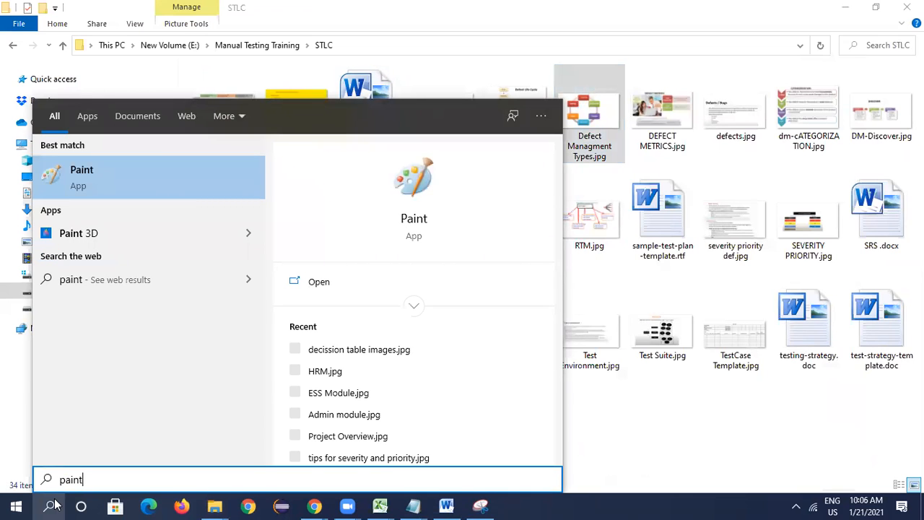
left_click(141, 175)
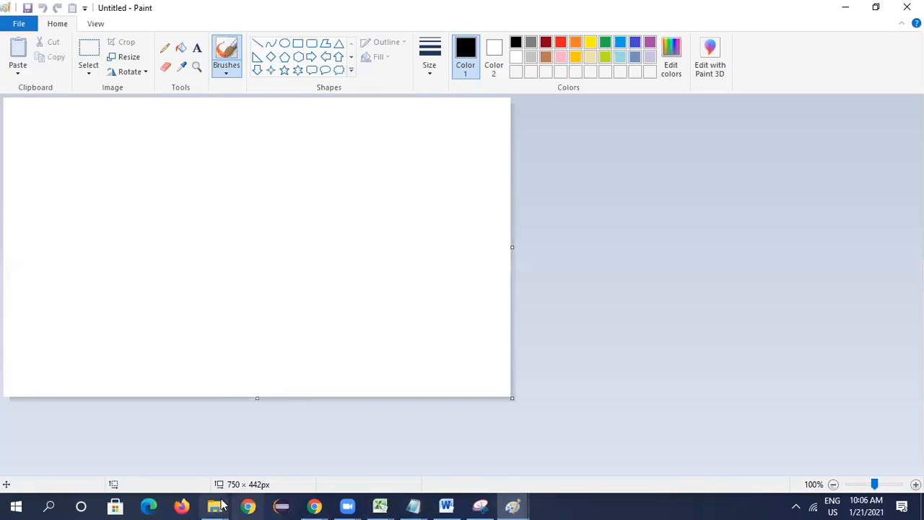
- Return to the STLC folder in File Explorer and open "Defect Managment Types.jpg" in the Microsoft Office 2010 picture editor
mouse_move(217, 504)
left_click(282, 460)
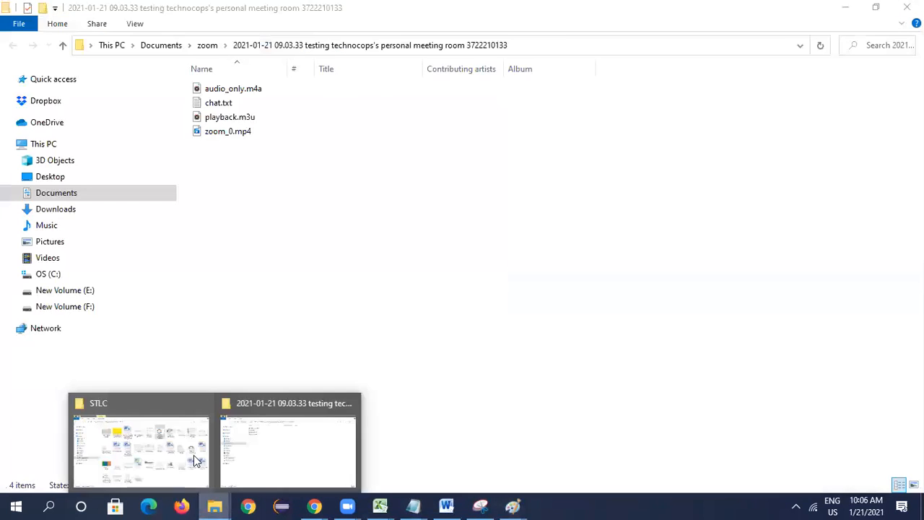
left_click(194, 455)
right_click(590, 115)
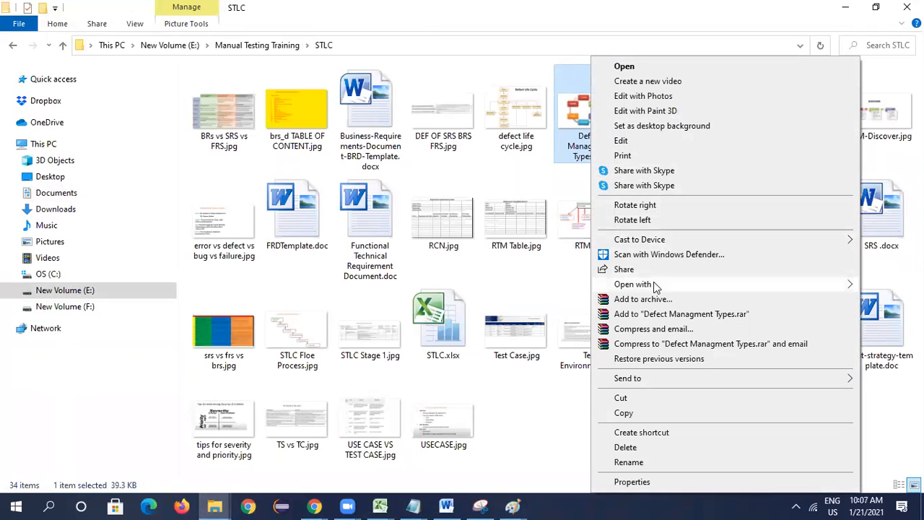
mouse_move(654, 285)
left_click(516, 301)
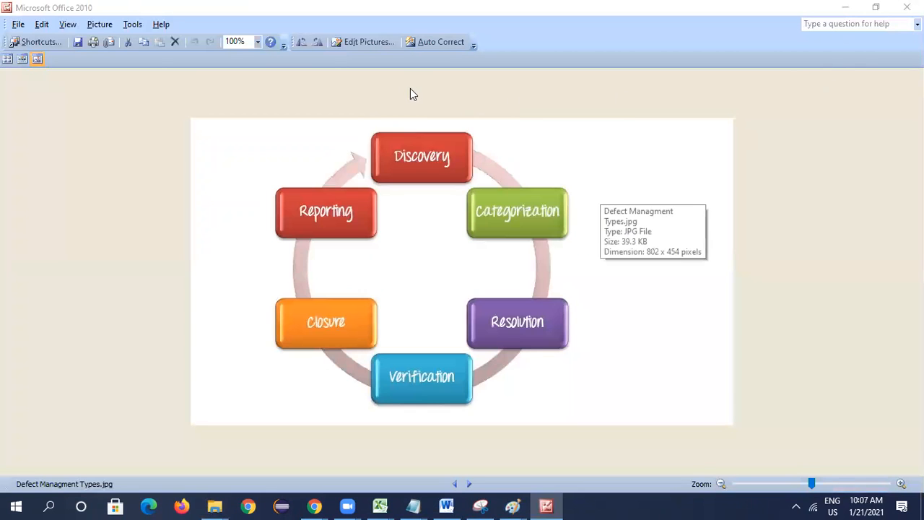
left_click(608, 388)
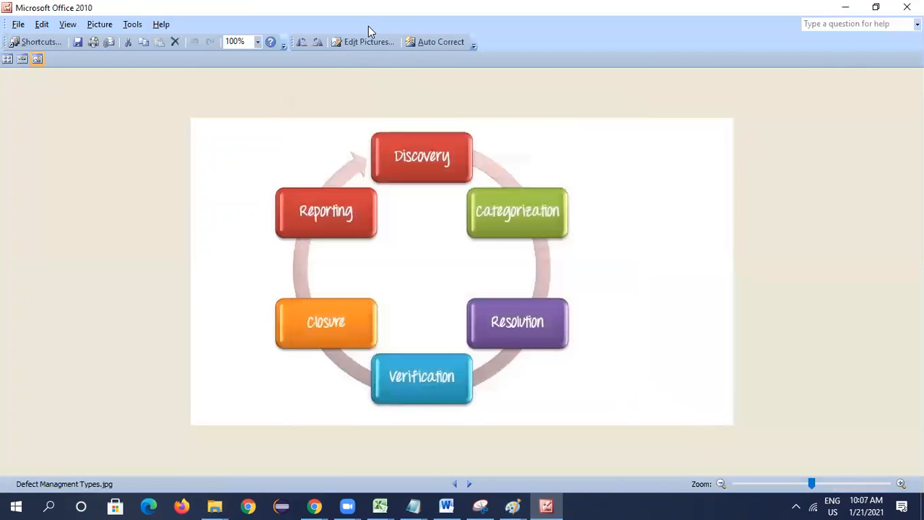
- Resize the picture to fit a custom width and height of 2000 x 2000 pixels and save it
left_click(367, 43)
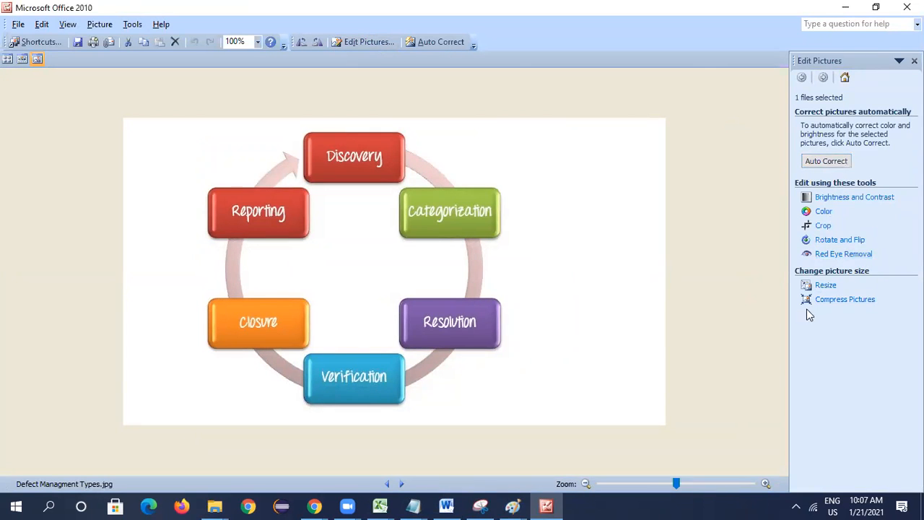
left_click(820, 288)
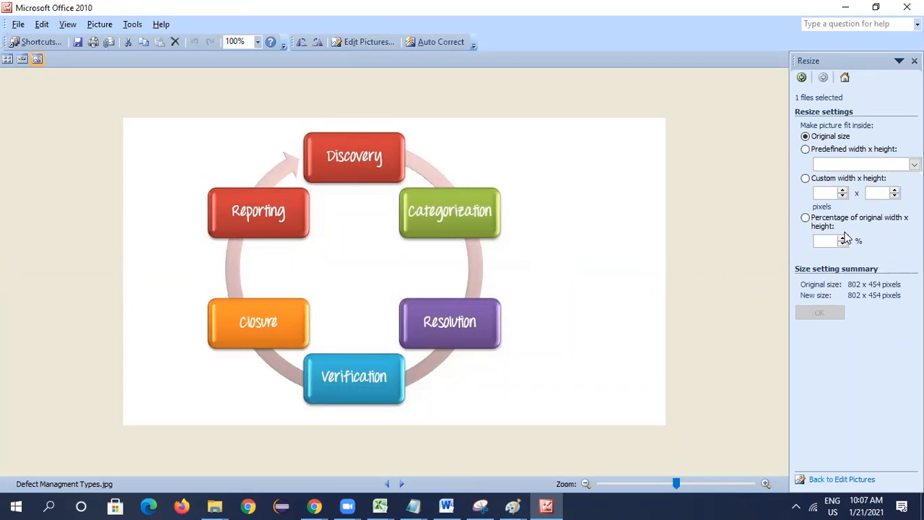
left_click(843, 191)
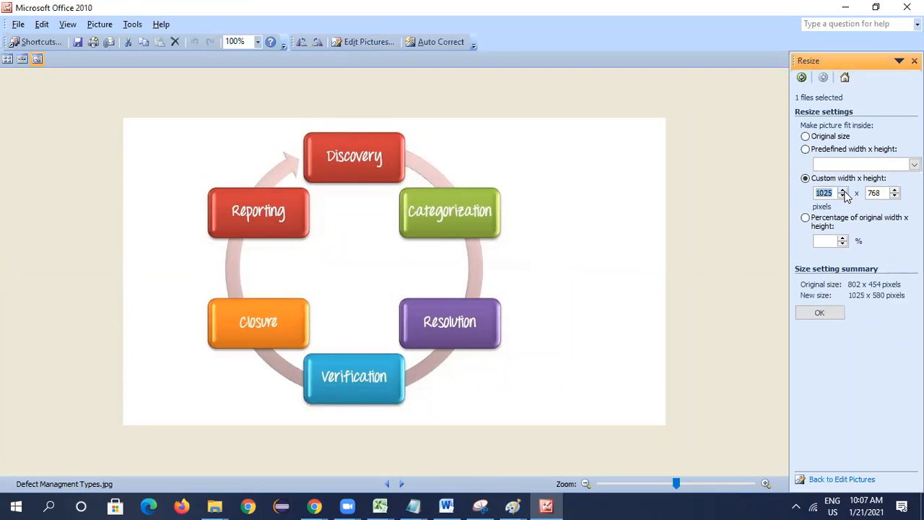
left_click(844, 191)
type("2000")
double_click(887, 192)
type("2000")
left_click(819, 312)
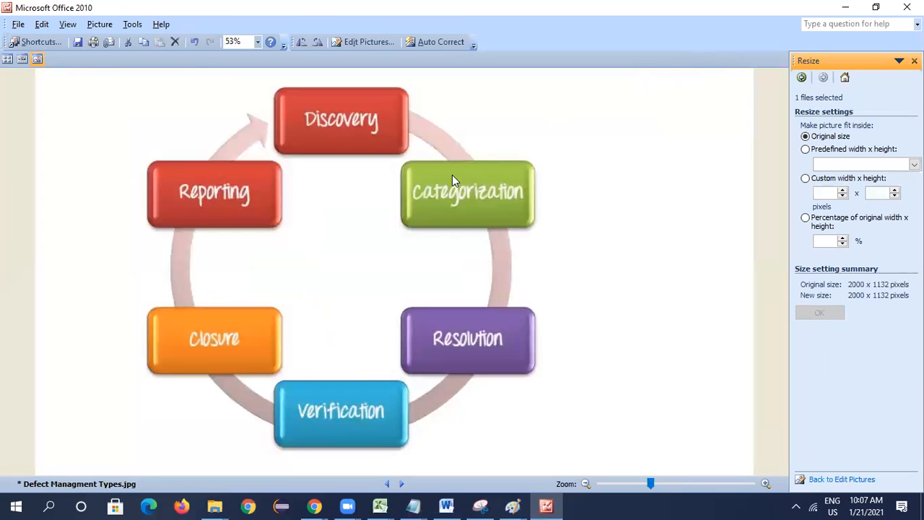
left_click(78, 42)
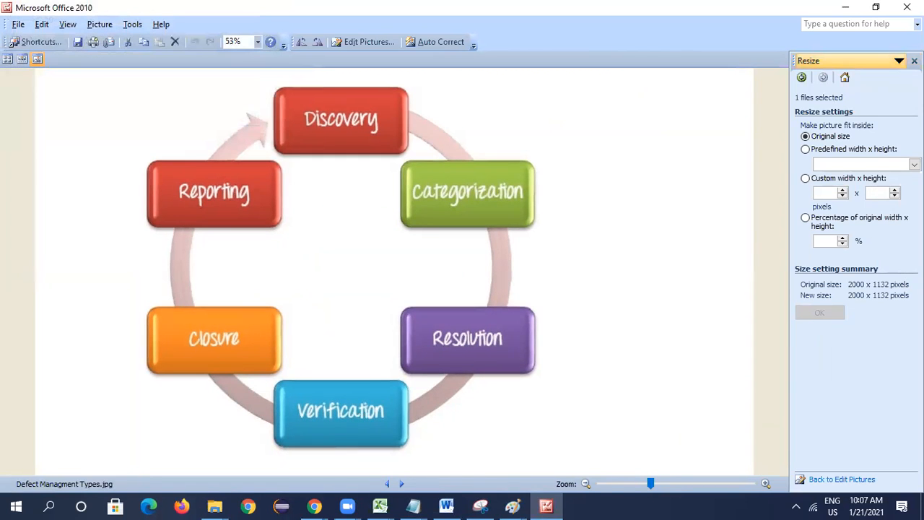
- Check the resized image's file size in its File Explorer properties, and review the photograph decision table in Orange HRM_Test Execution.xlsx in Excel
left_click(846, 9)
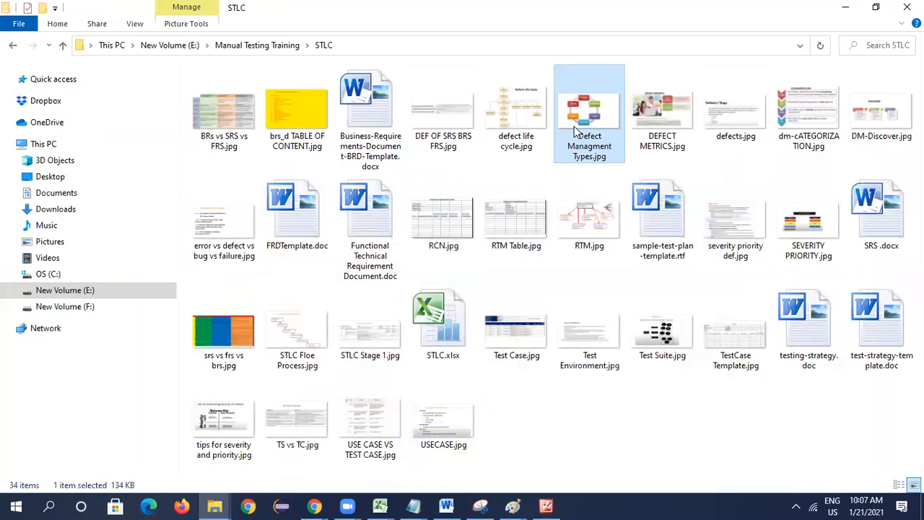
right_click(592, 150)
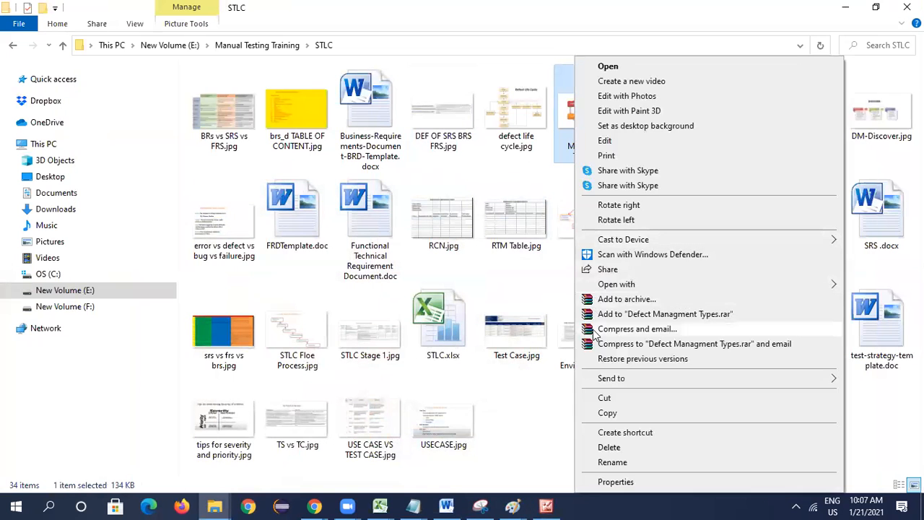
left_click(626, 480)
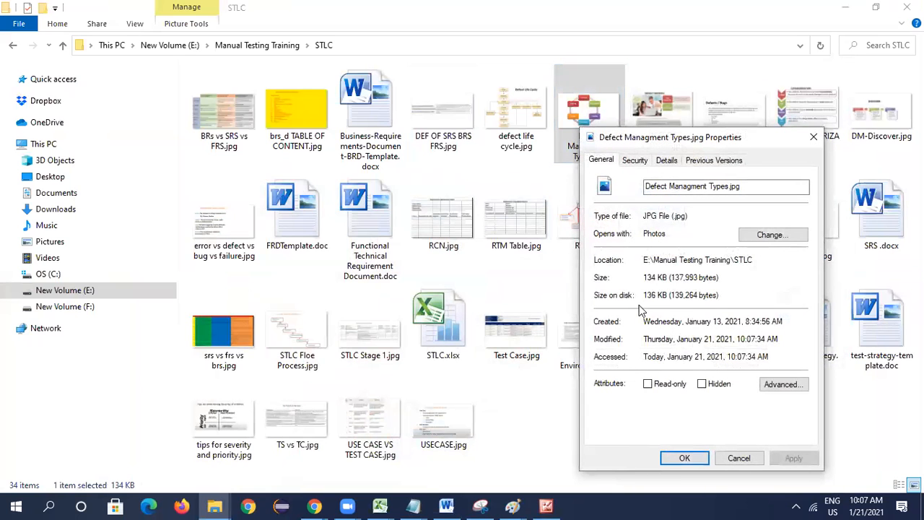
left_click(740, 459)
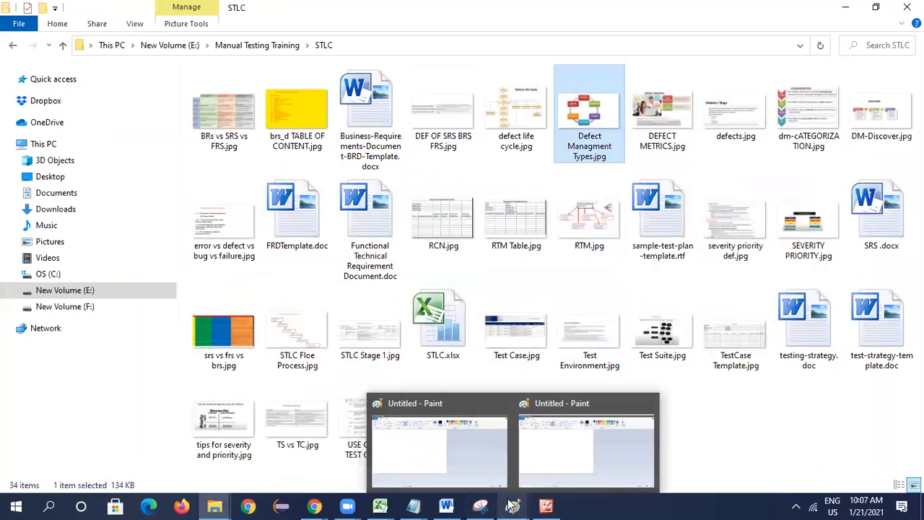
mouse_move(388, 505)
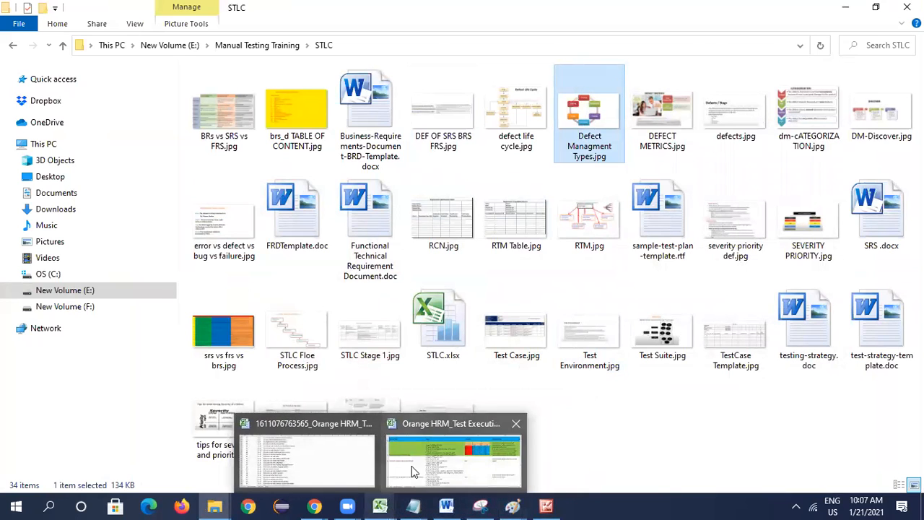
left_click(411, 462)
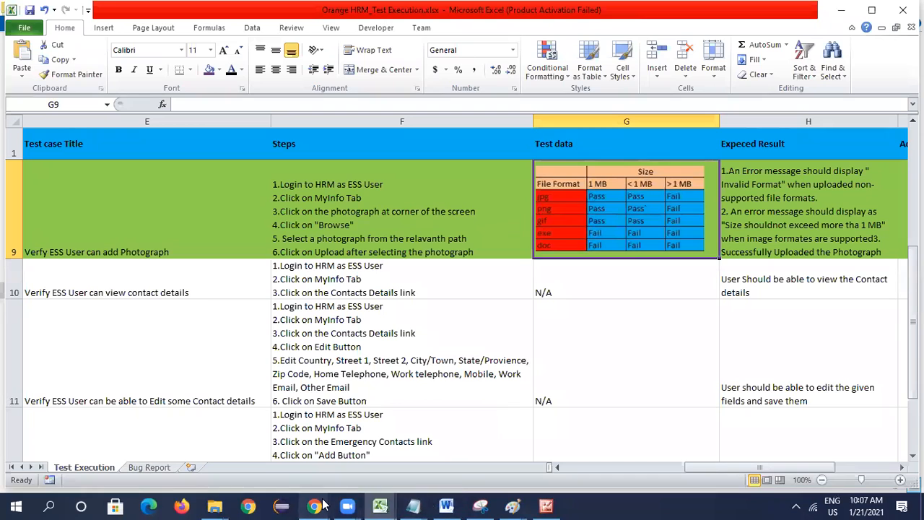
- Switch to Chrome, choose "Defect Managment Types.jpg" from the STLC folder as the photograph file and upload it
mouse_move(314, 505)
left_click(361, 441)
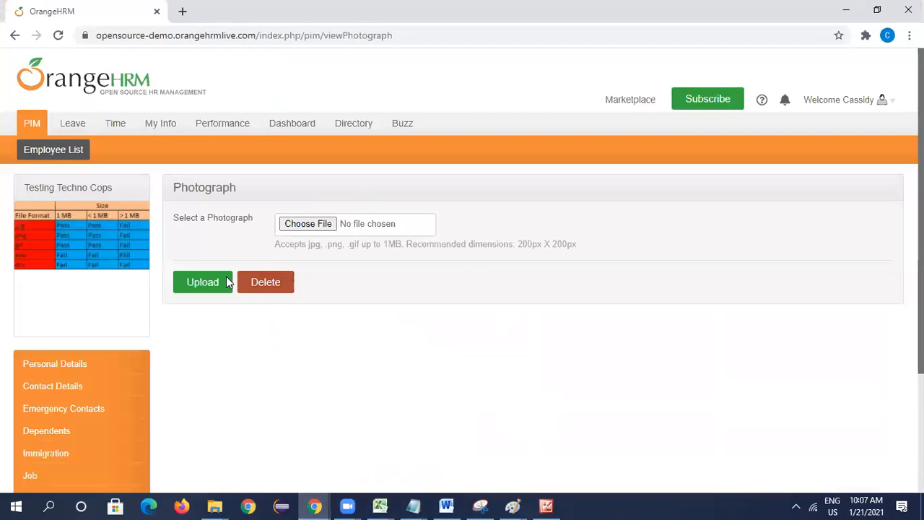
left_click(305, 226)
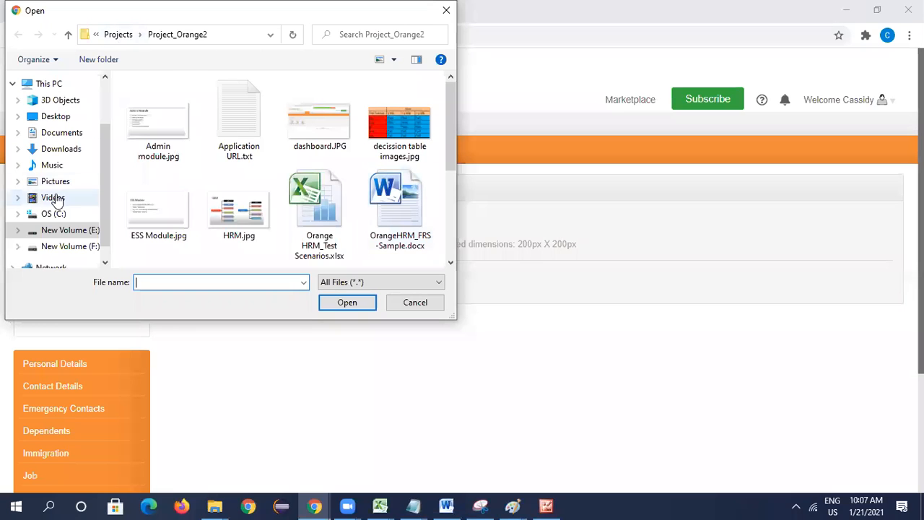
left_click(58, 230)
double_click(182, 201)
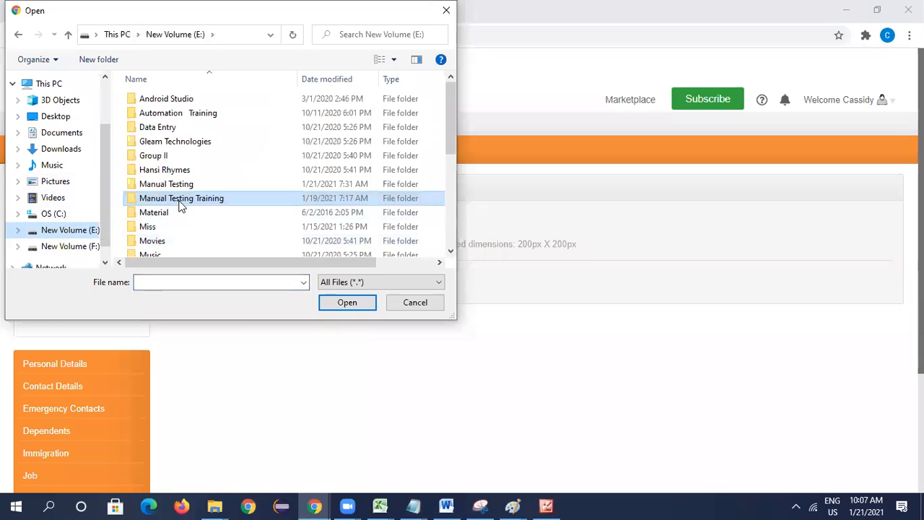
double_click(395, 132)
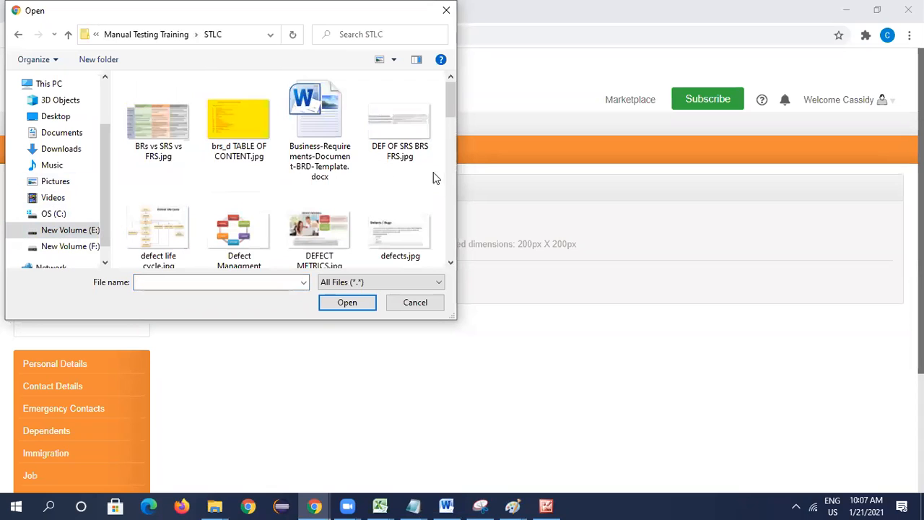
left_click(239, 231)
left_click(347, 304)
left_click(211, 282)
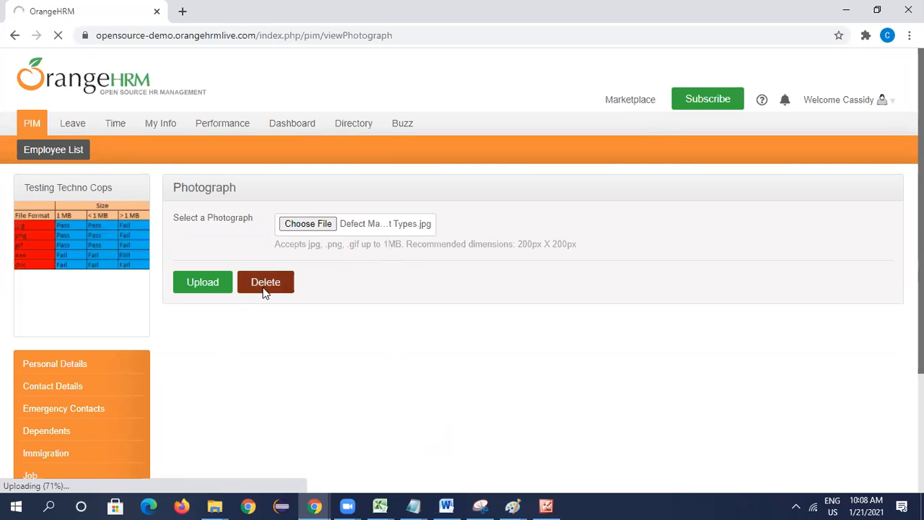
left_click(210, 284)
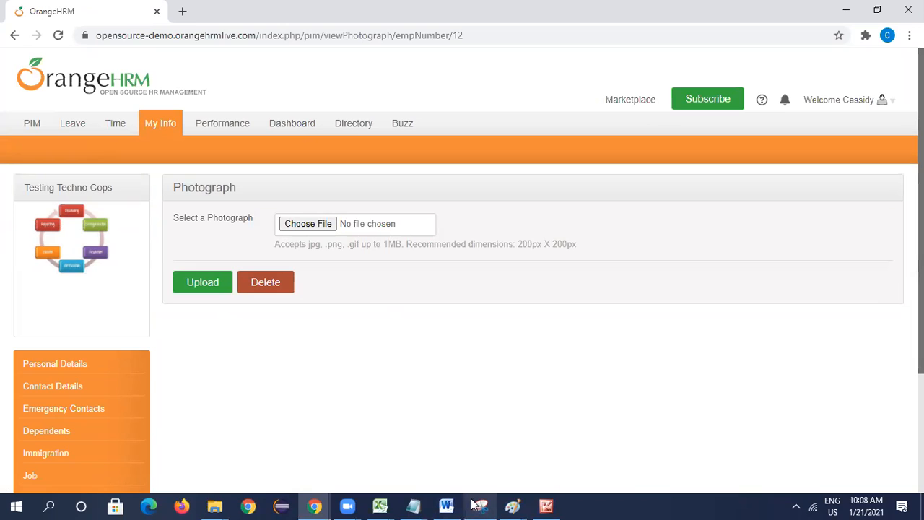
- Switch to Orange HRM_Test Execution.xlsx in Excel and enter the comment "Instead of Browse it is dispalying Choose File" in K9 for the photograph test case
mouse_move(540, 504)
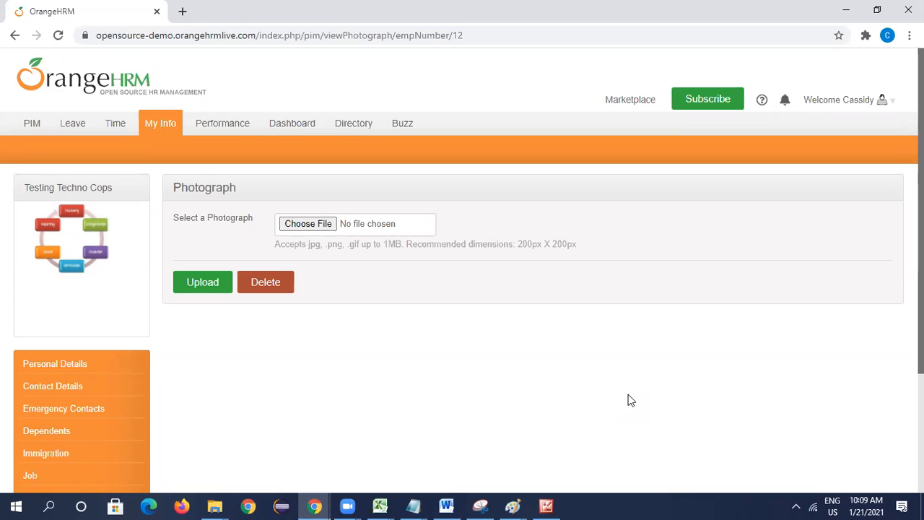
left_click(379, 506)
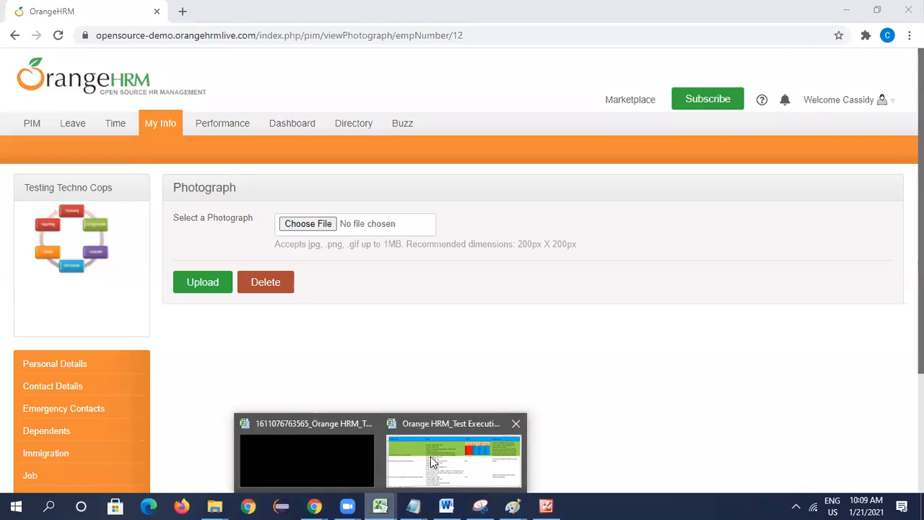
left_click(432, 462)
left_click(799, 219)
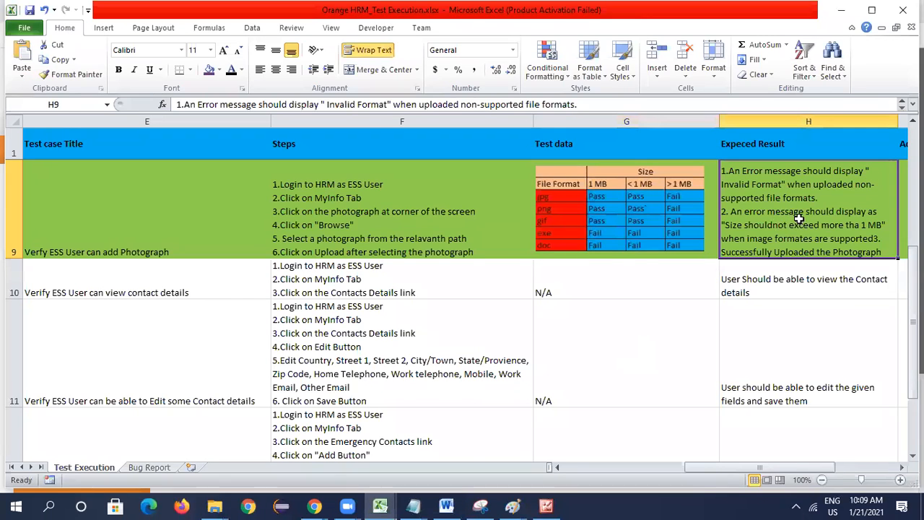
key("Right")
key("Right")
key("Right")
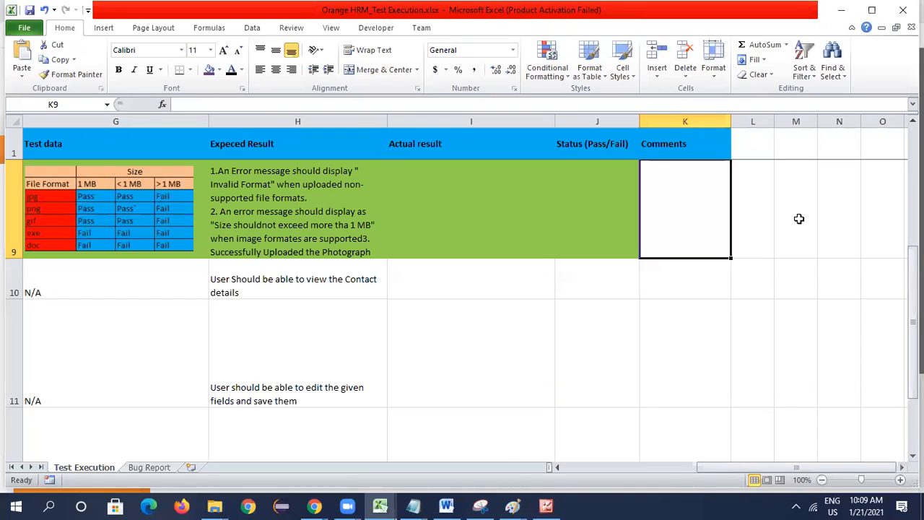
type("Inste")
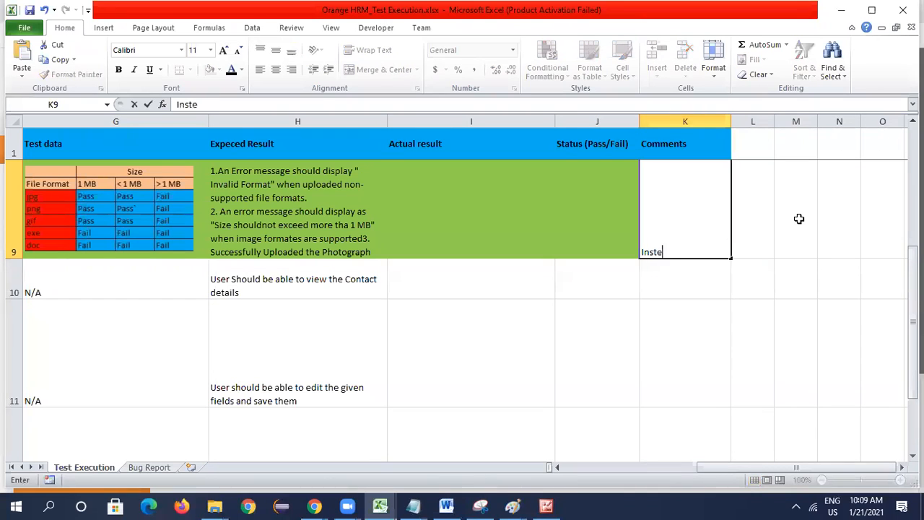
type("ad of Br")
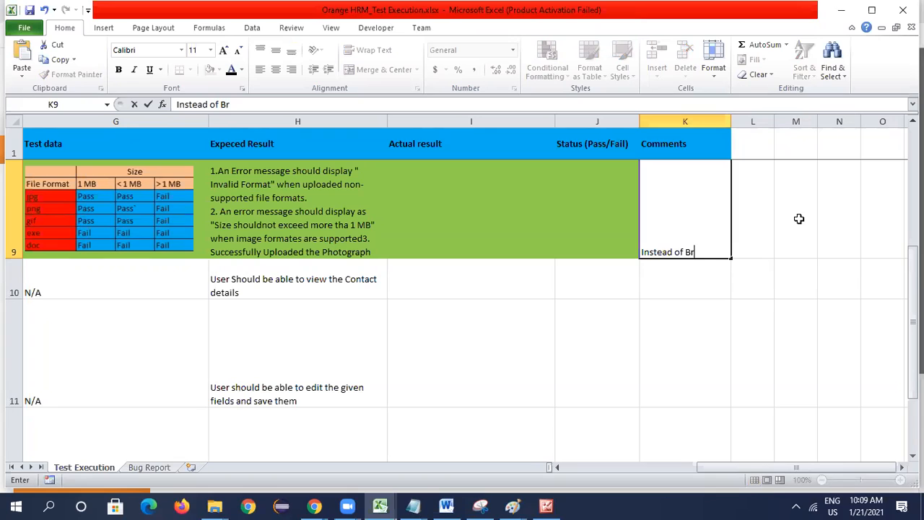
type("owse it is dispal")
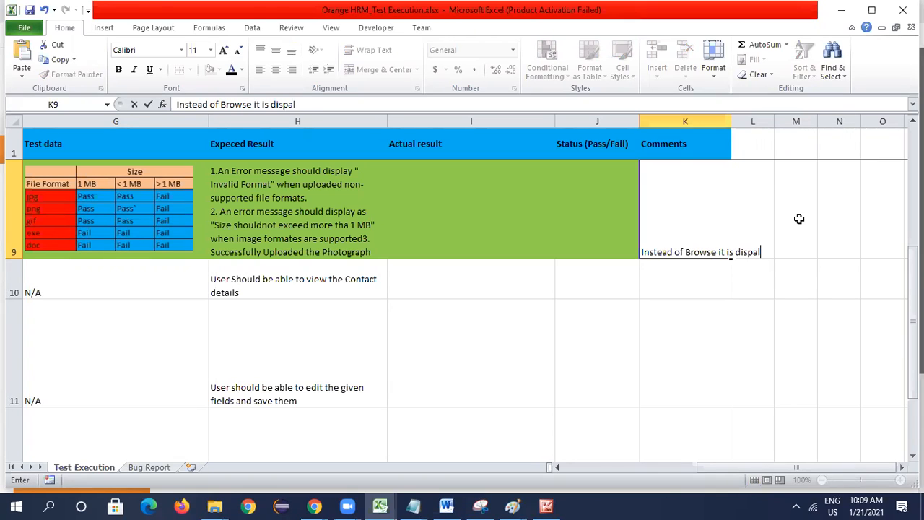
type("ying Cho")
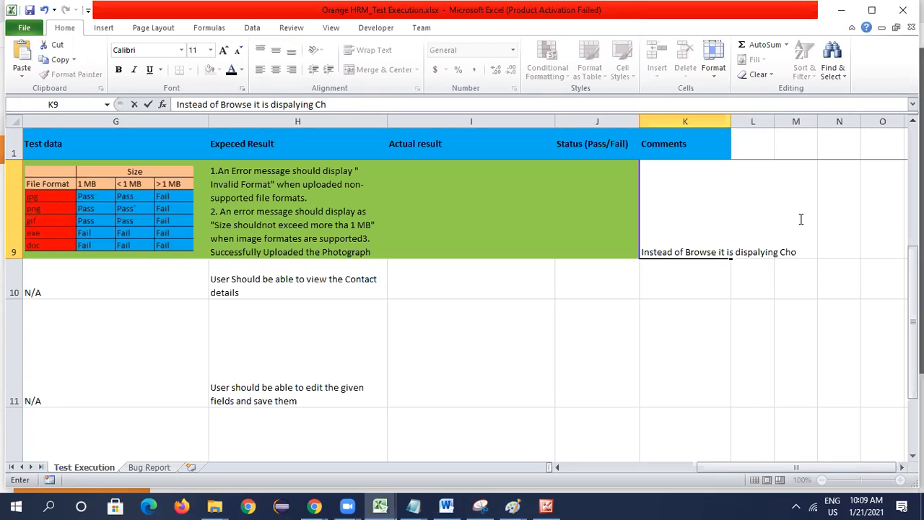
type("ose File")
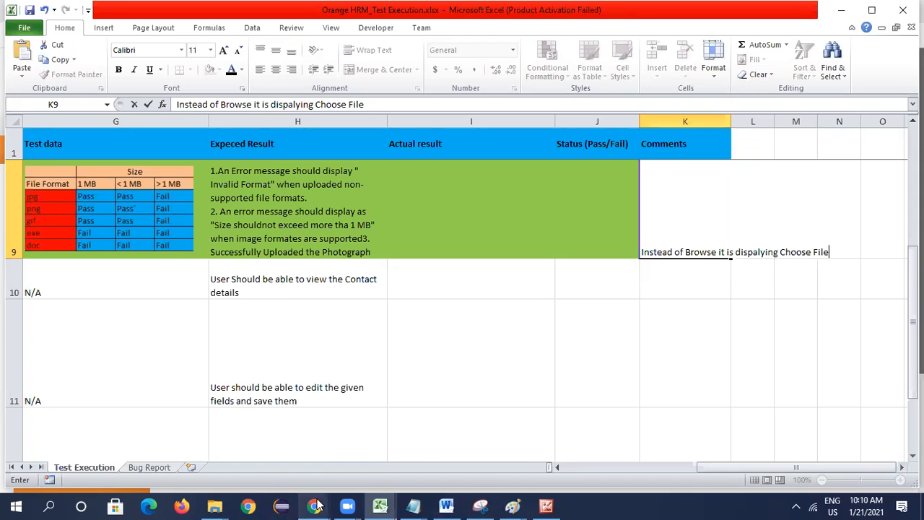
- Switch to Chrome, choose eclipse.exe from the eclipse folder on drive C: as the photograph file and upload it
mouse_move(318, 506)
left_click(423, 434)
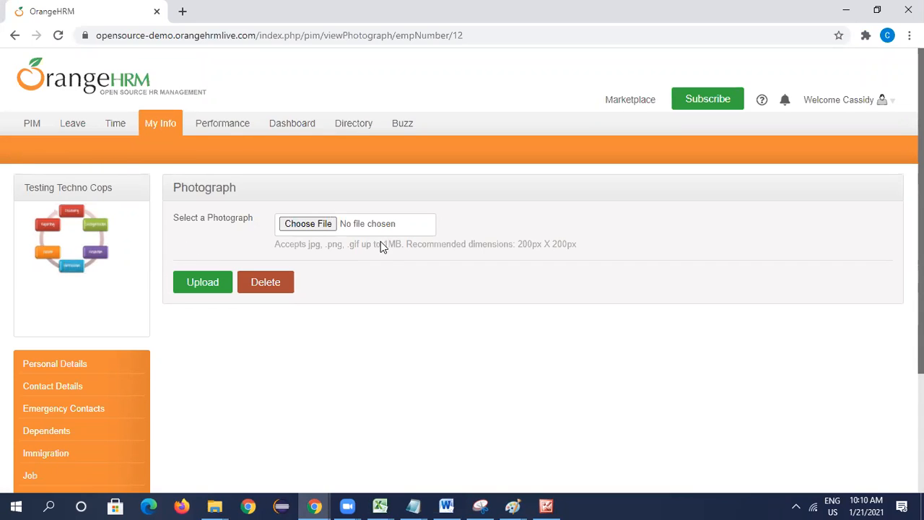
left_click(310, 223)
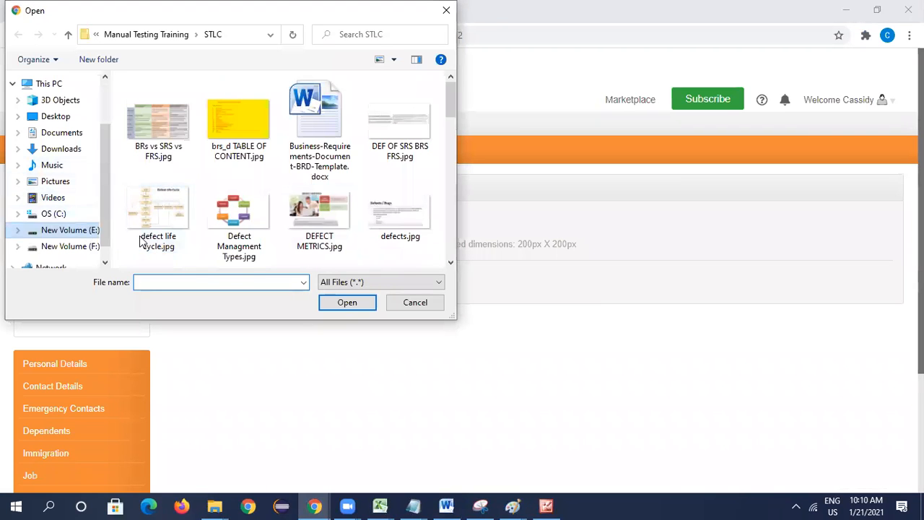
scroll(280, 207, "down", 5)
scroll(280, 208, "down", 3)
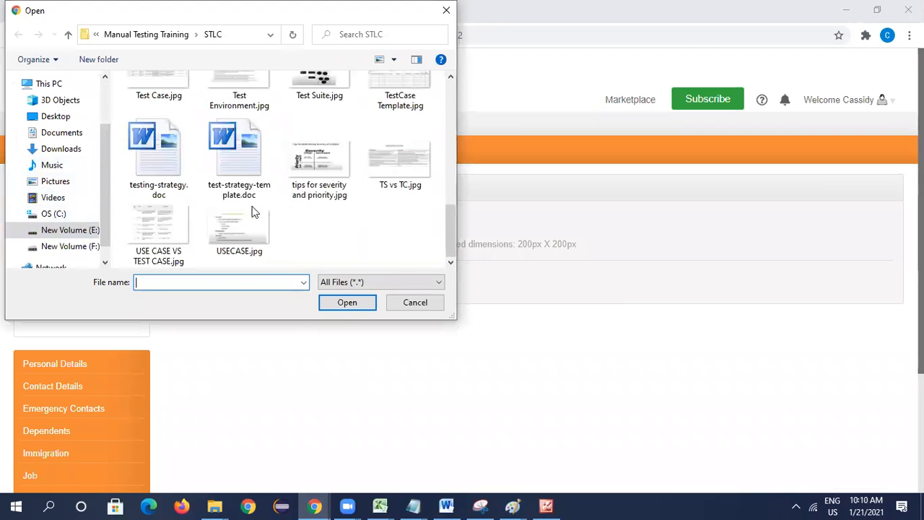
left_click(54, 213)
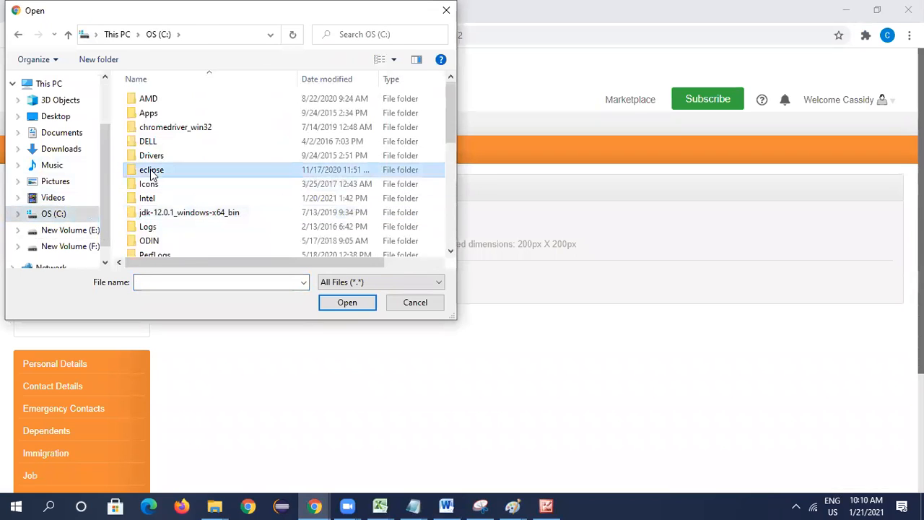
double_click(208, 171)
left_click(159, 170)
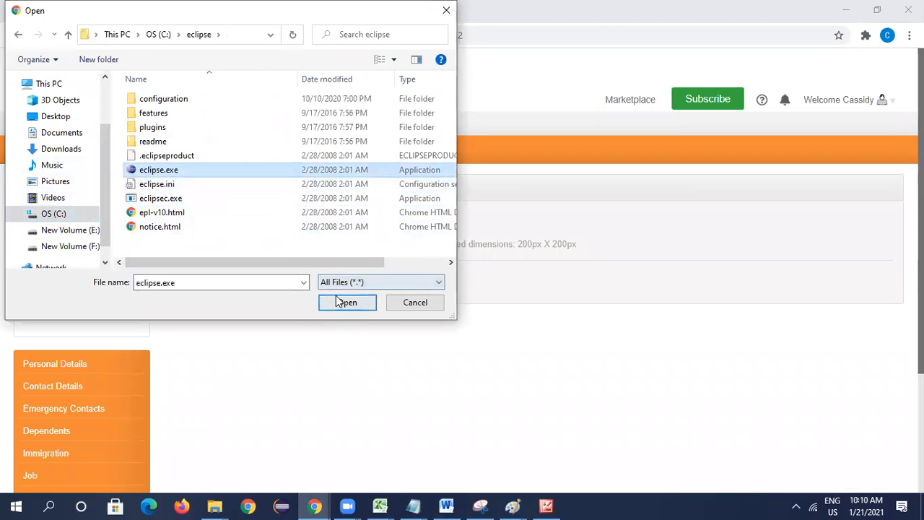
left_click(367, 309)
left_click(228, 290)
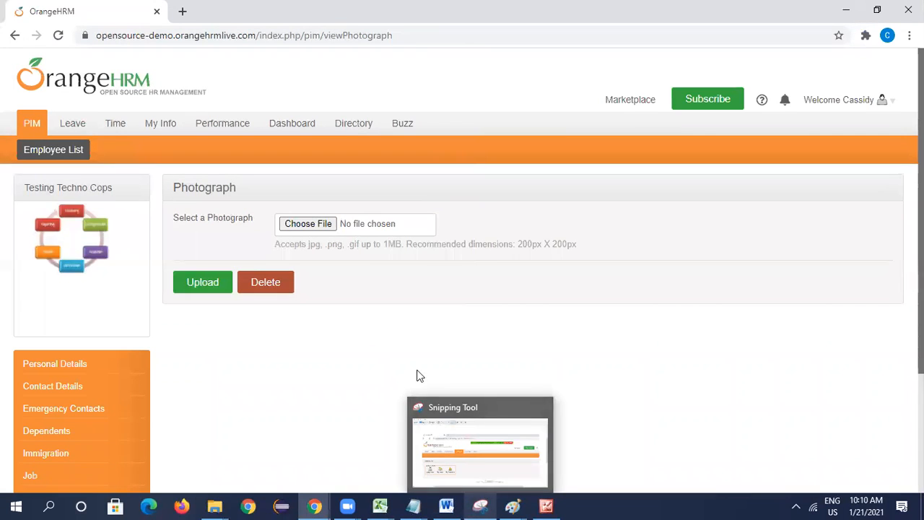
- Switch to Orange HRM_Test Execution.xlsx in Excel and record "Working as Expected" as actual result and "Pass" as status in row 9
left_click(380, 506)
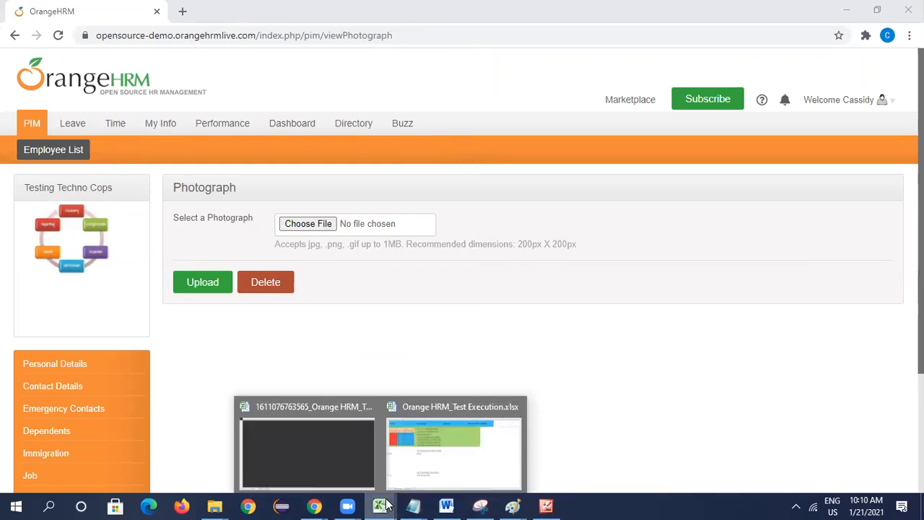
left_click(448, 453)
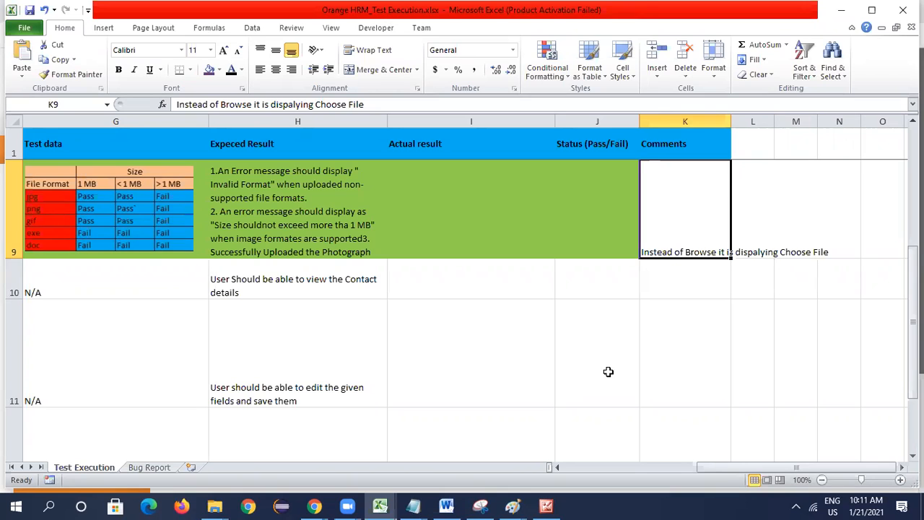
left_click(417, 229)
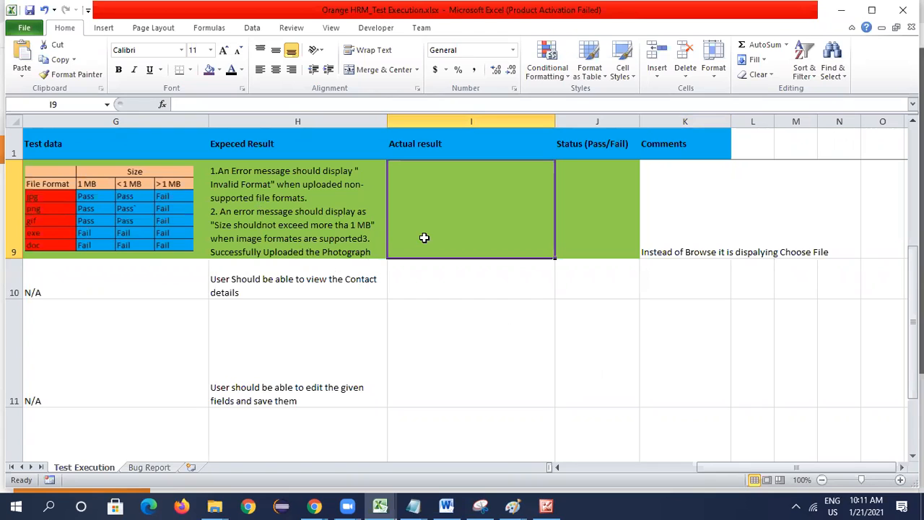
type("W")
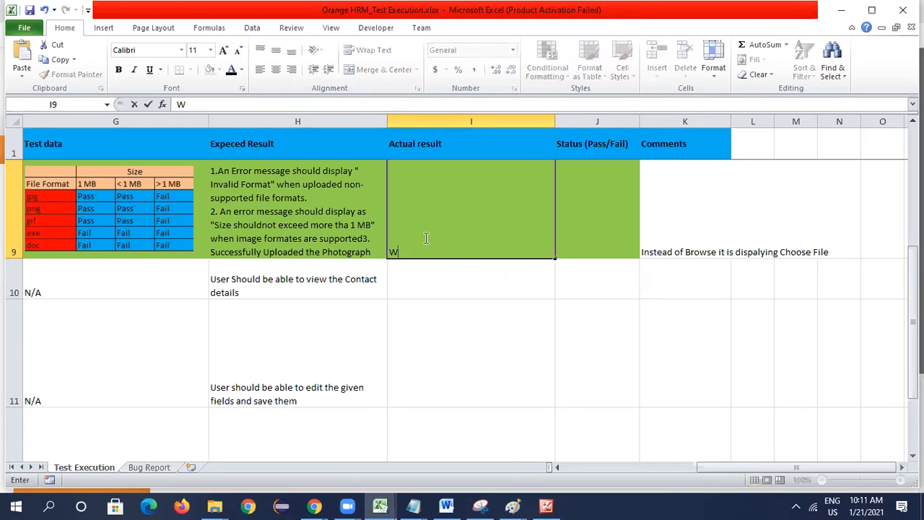
type("orking as Expected")
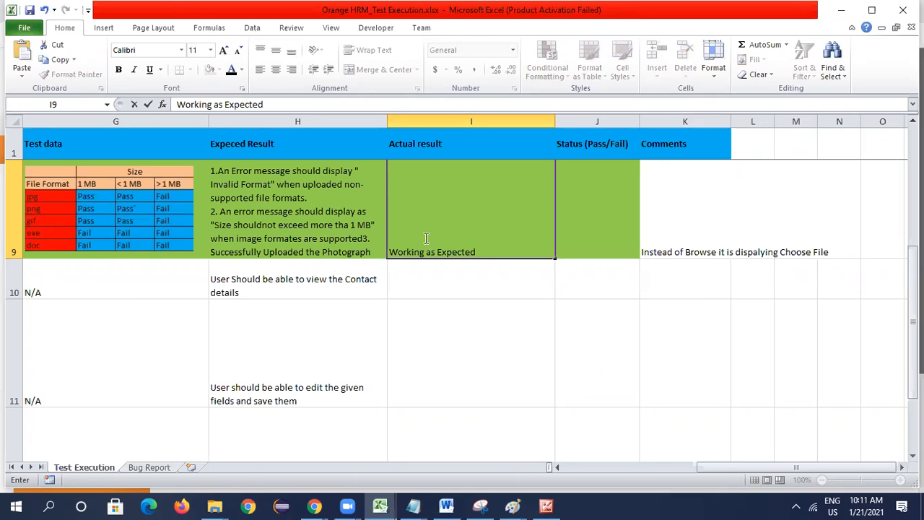
key("Tab")
type("Pass")
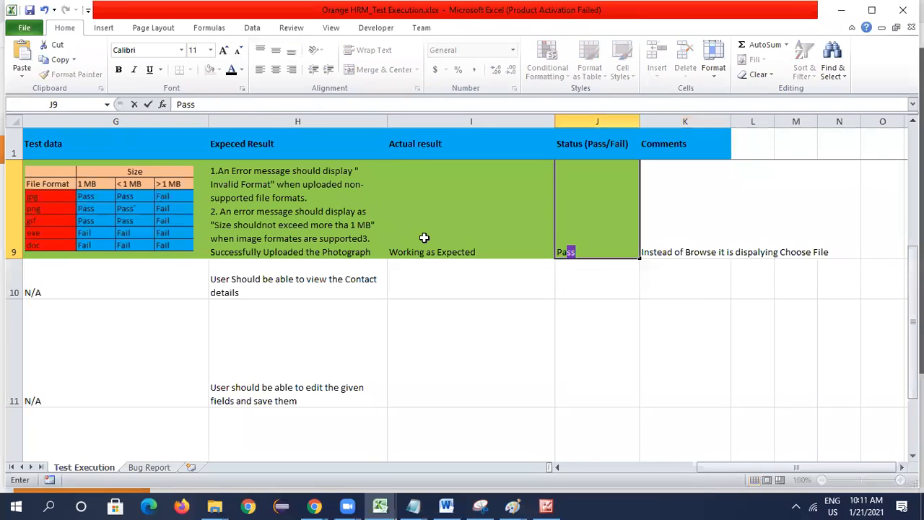
key("Tab")
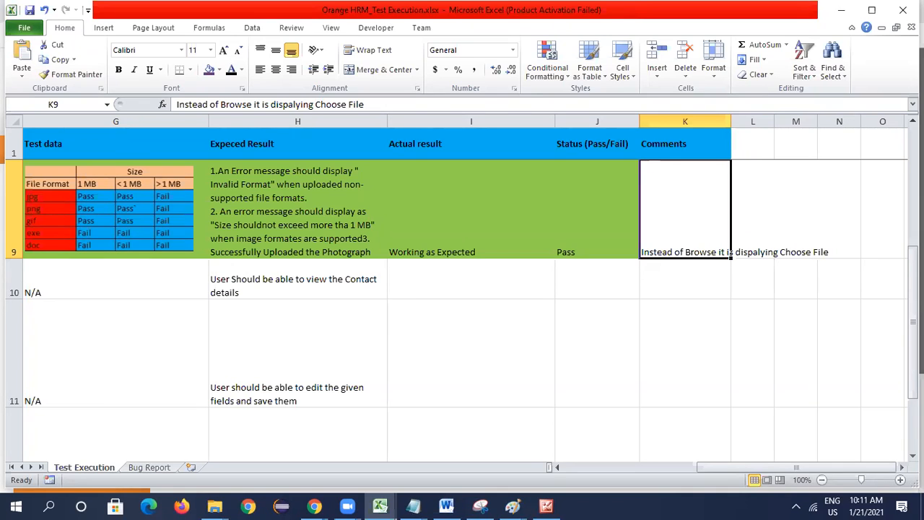
- Review the photograph test case's recorded result and the scenarios, titles and steps of the contact details test cases in rows 10 and 11
left_click(483, 249)
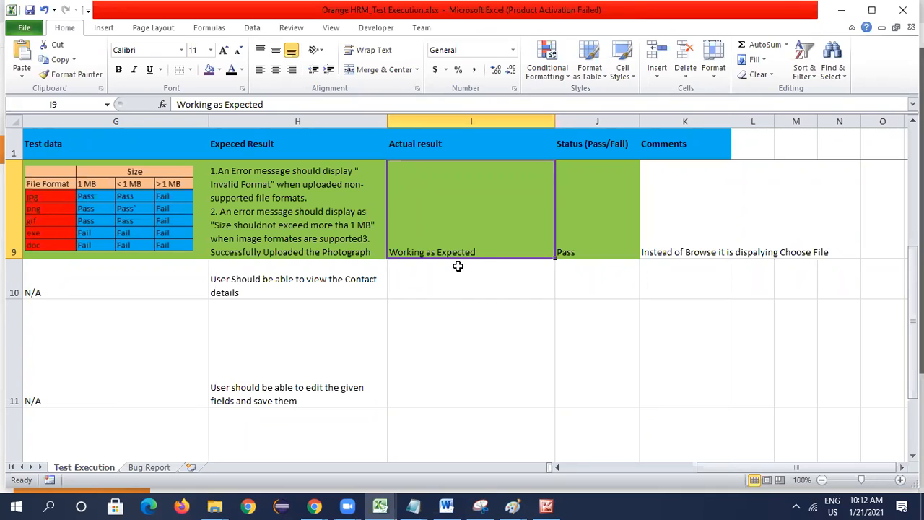
left_click(295, 370)
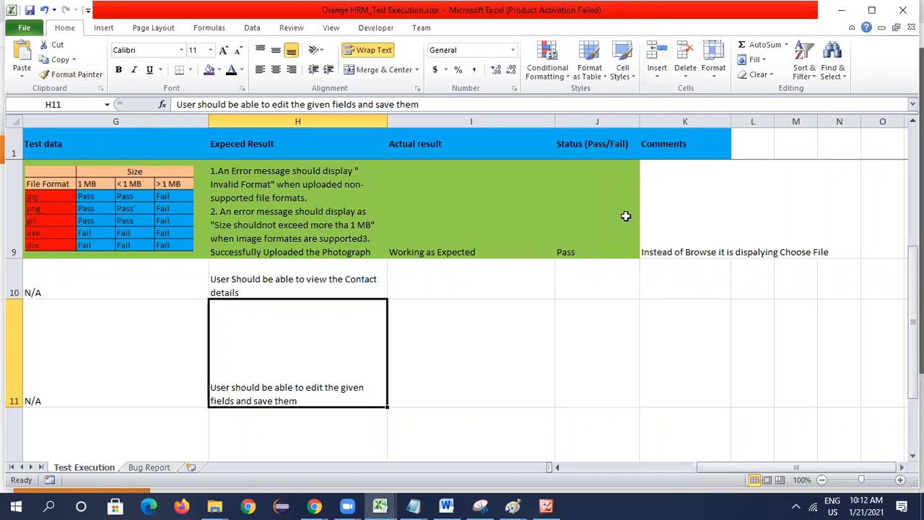
left_click(512, 283)
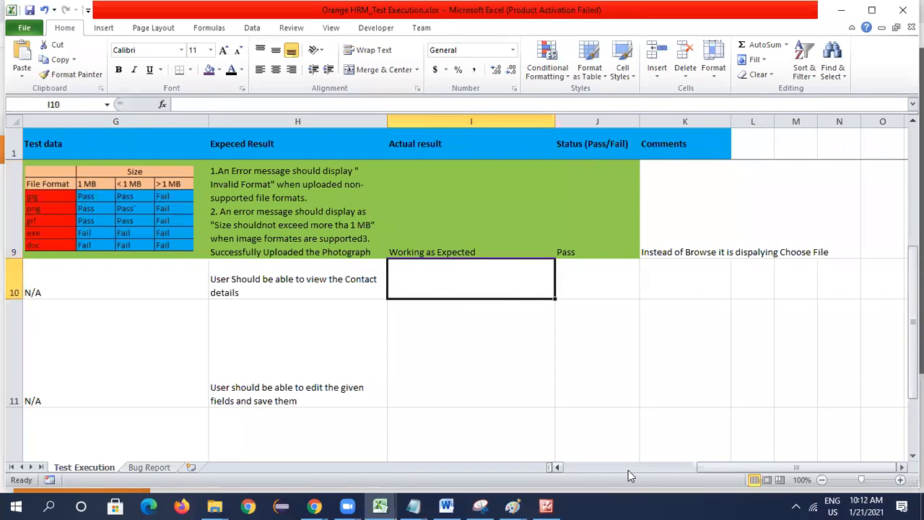
left_click(628, 470)
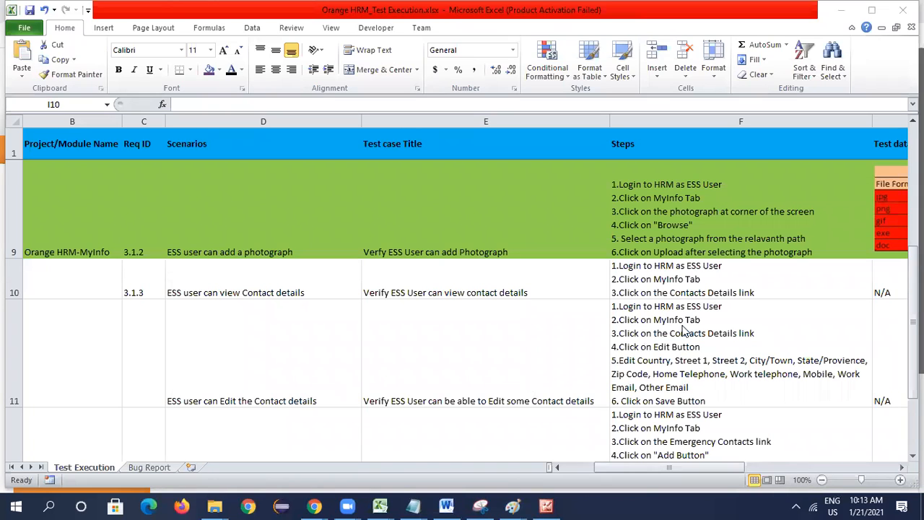
mouse_move(379, 505)
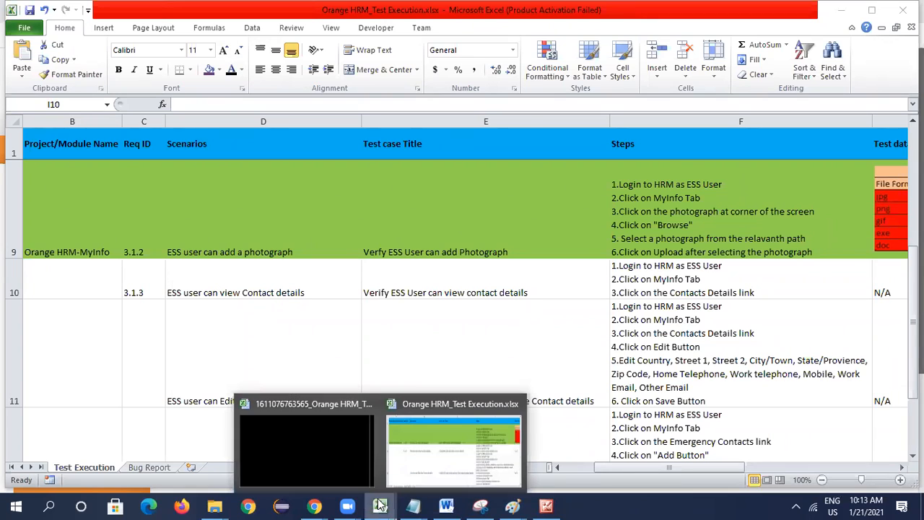
left_click(321, 452)
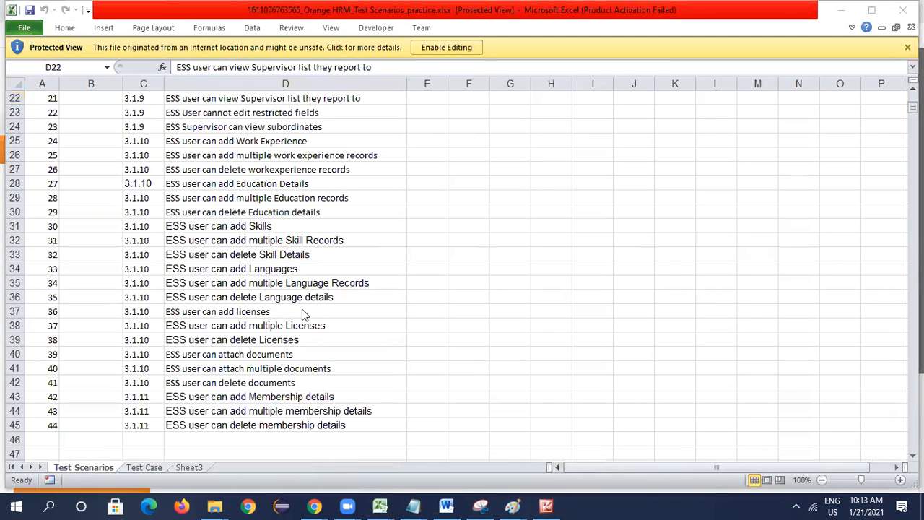
scroll(237, 333, "up", 3)
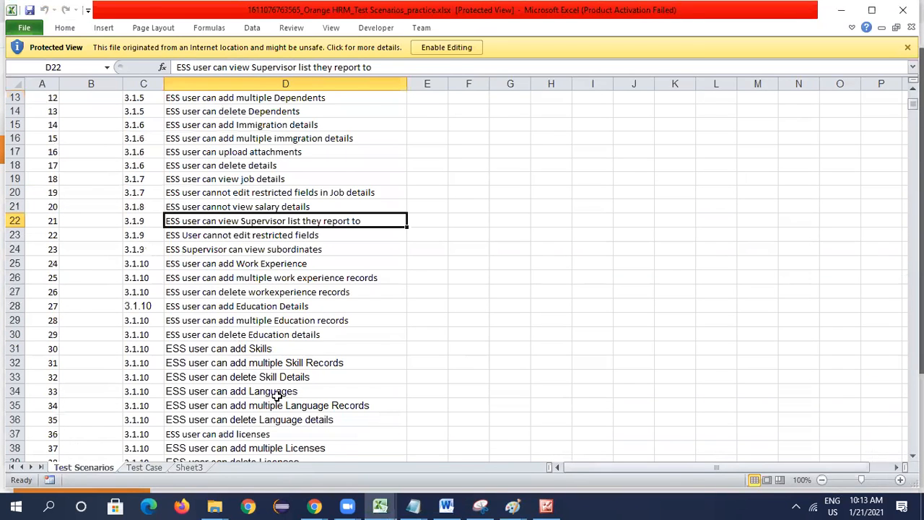
scroll(294, 394, "down", 2)
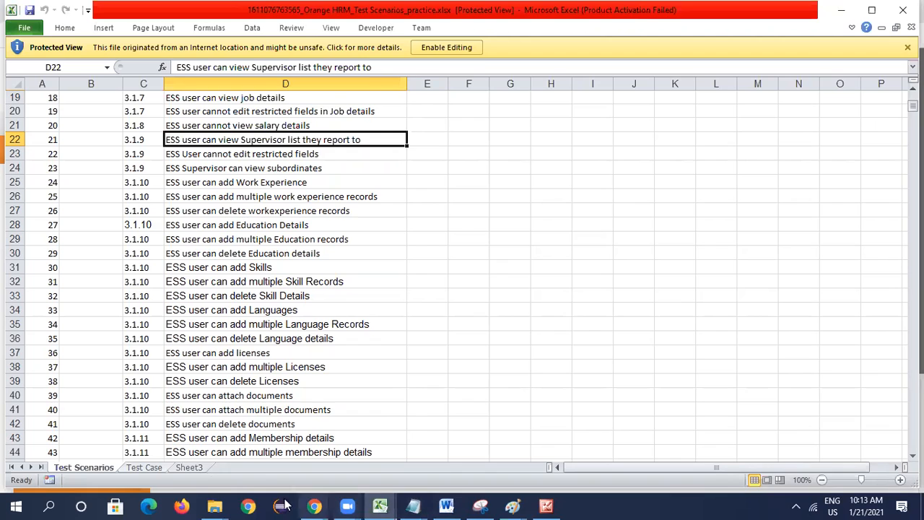
left_click(314, 506)
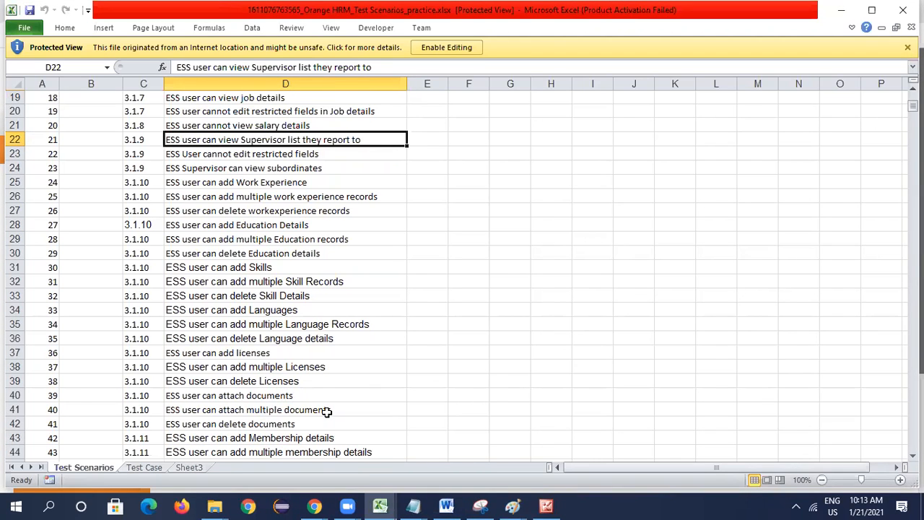
scroll(323, 368, "down", 2)
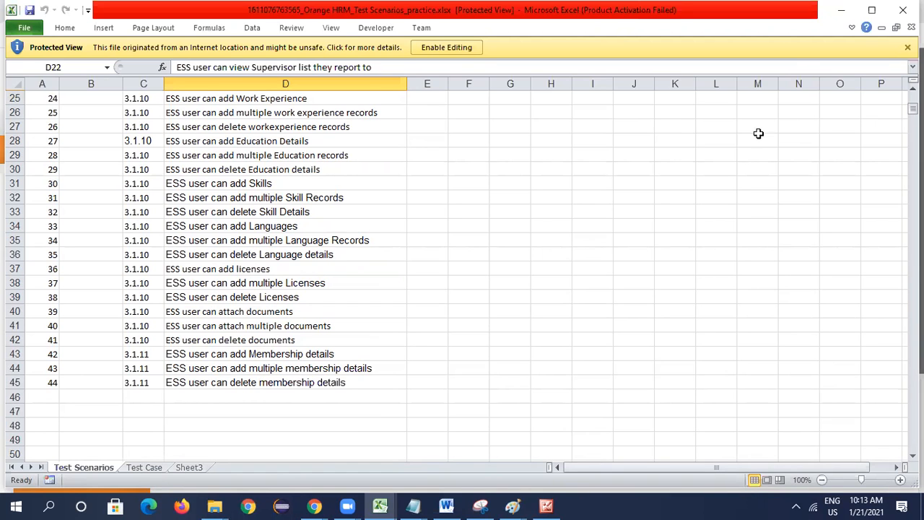
- Minimize the scenarios workbook to return to OrangeHRM in Chrome, and delete the employee's current photograph
left_click(840, 16)
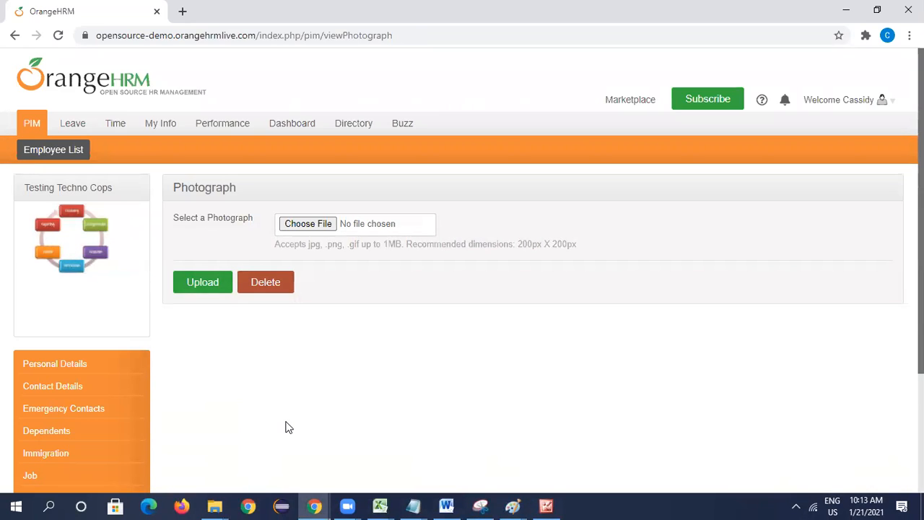
left_click(264, 283)
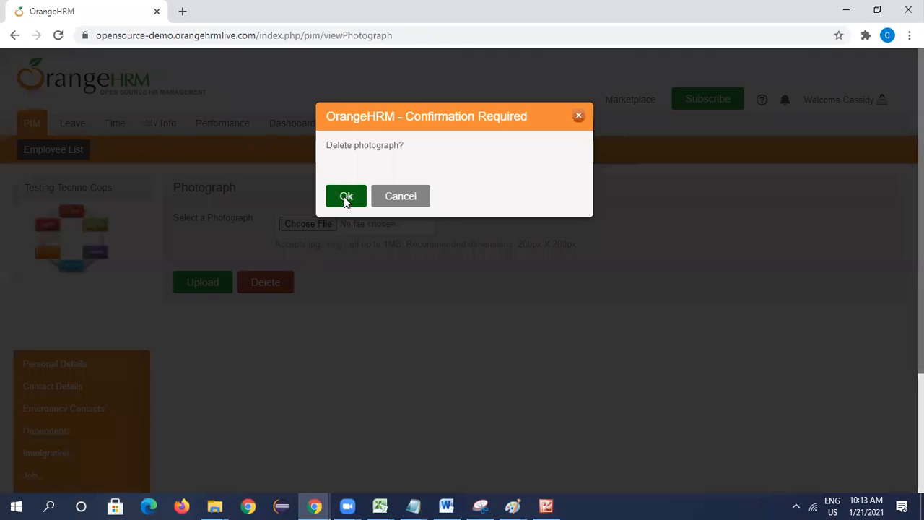
left_click(346, 198)
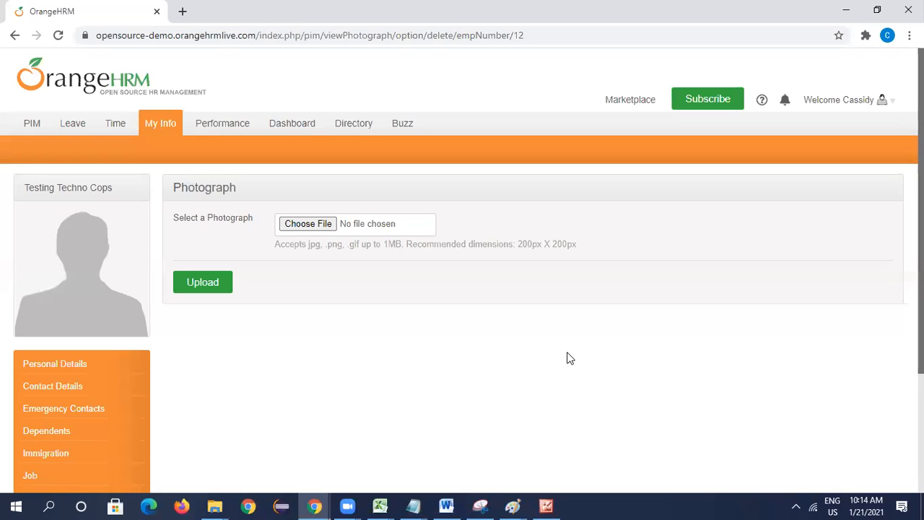
- Switch to Application URL.txt in Notepad, minimize it, and bring up the Week 3_BT2.txt notes instead
left_click(412, 505)
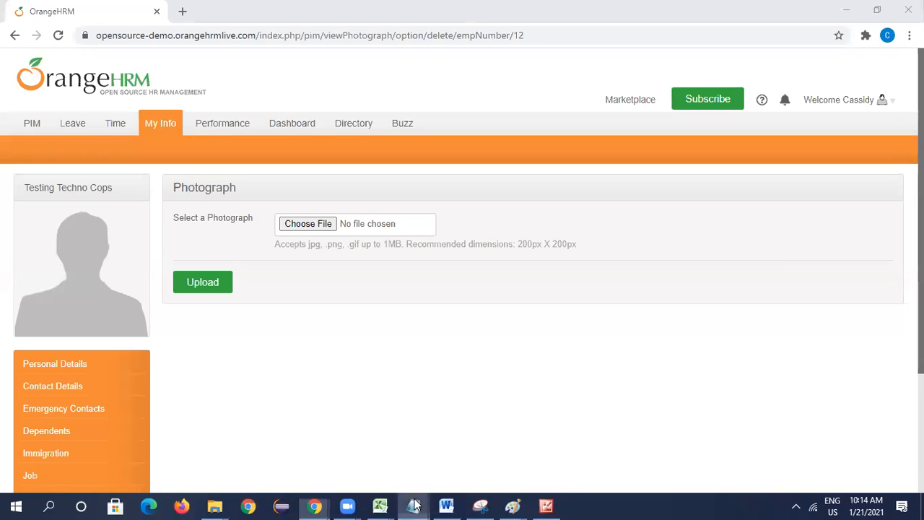
left_click(466, 455)
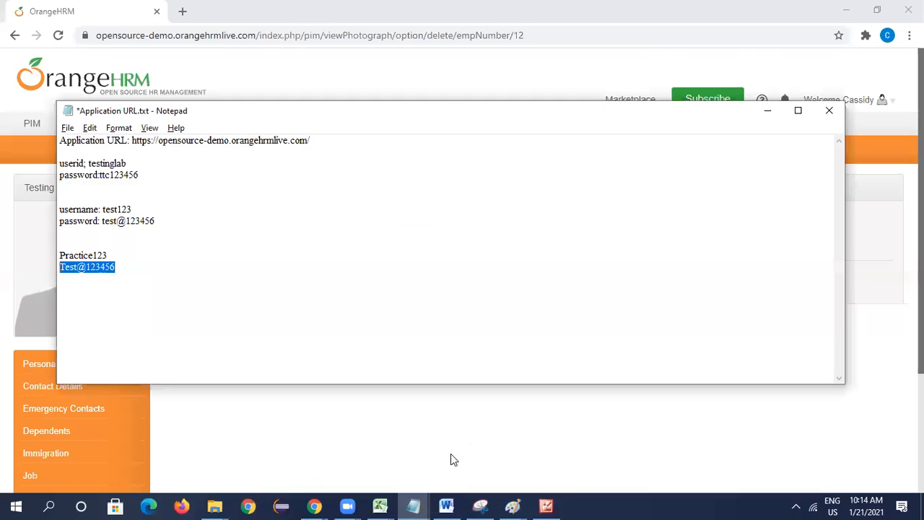
left_click(751, 176)
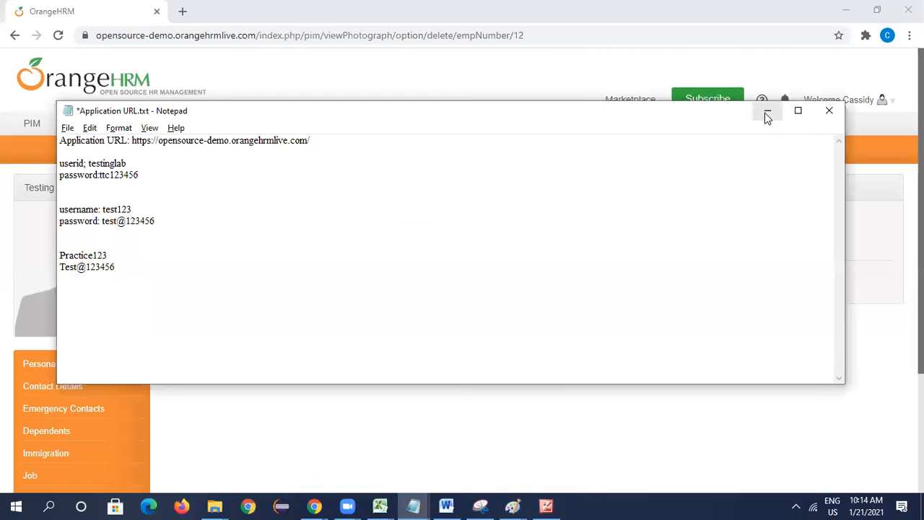
left_click(766, 111)
left_click(413, 505)
left_click(335, 405)
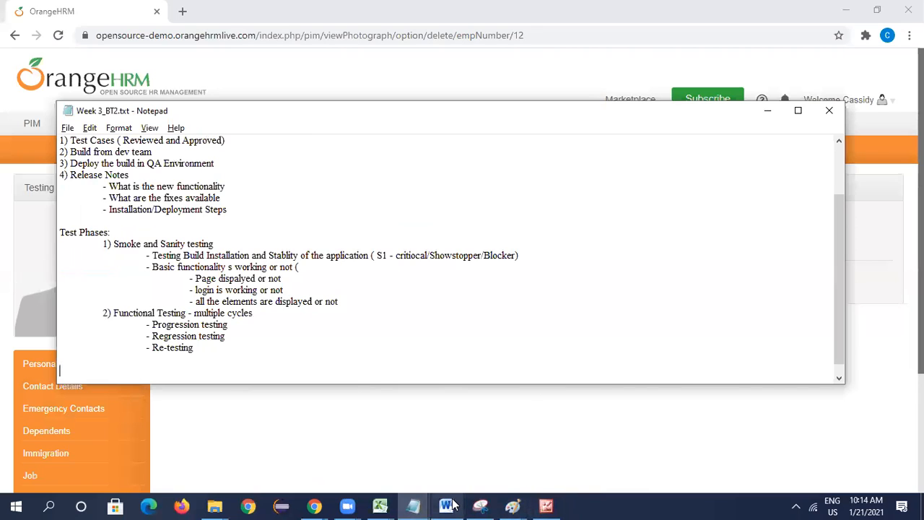
- Switch to Orange HRM_Test Execution.xlsx in Excel and review the logged defect on the Bug Report sheet
mouse_move(452, 506)
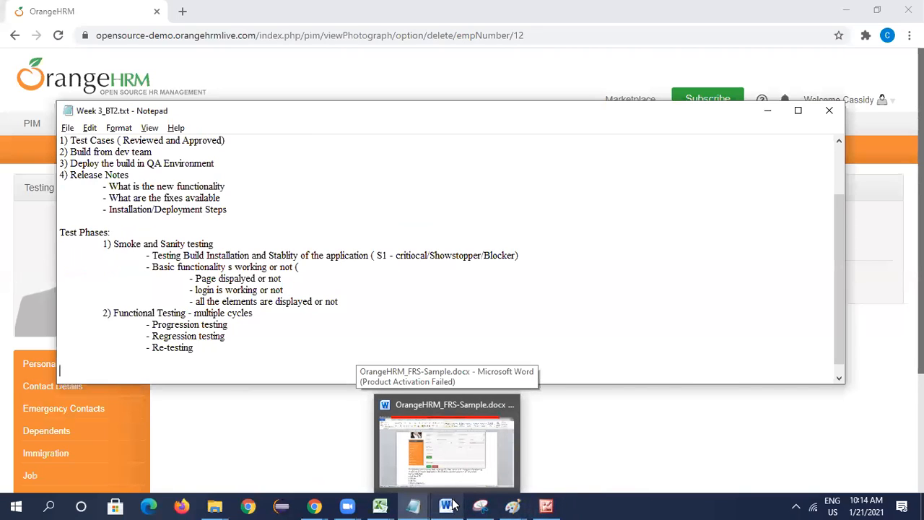
left_click(380, 505)
left_click(447, 465)
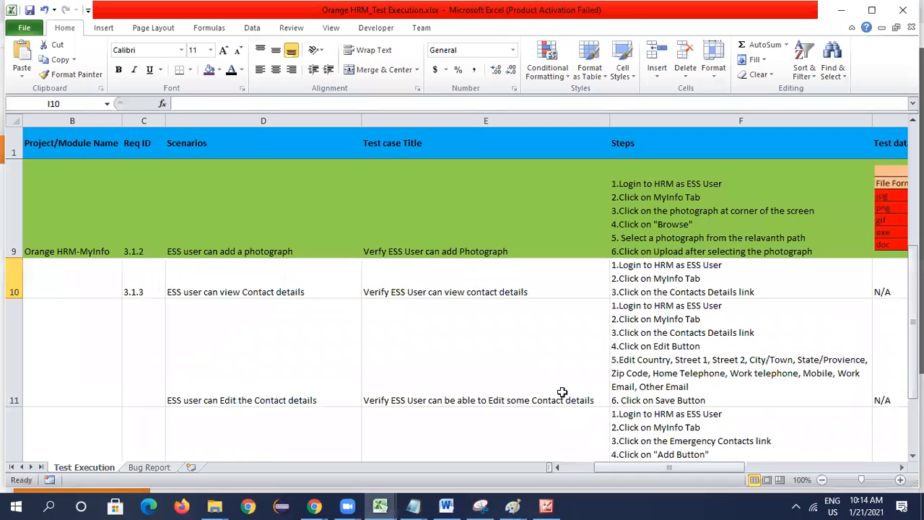
left_click(150, 467)
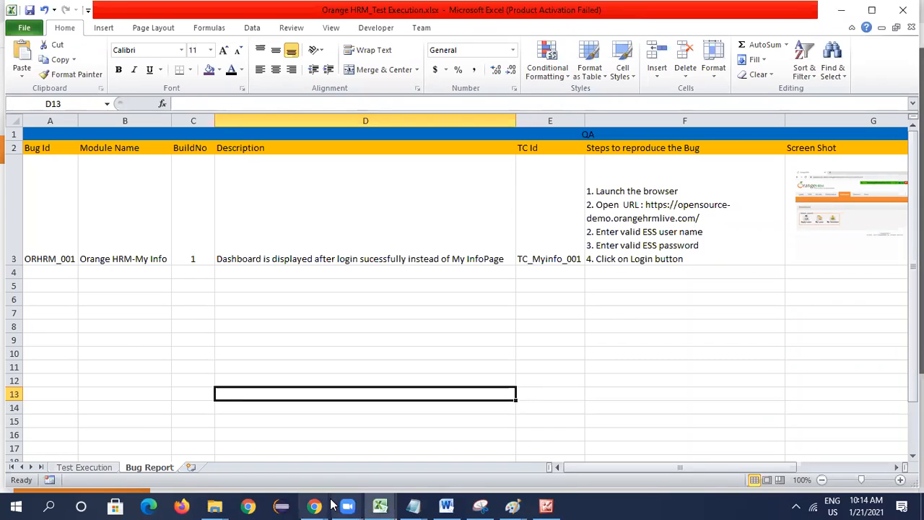
- Switch to Week 3_BT2.txt in Notepad and add the heading "Sign Off:" below the Test Phases notes
left_click(413, 505)
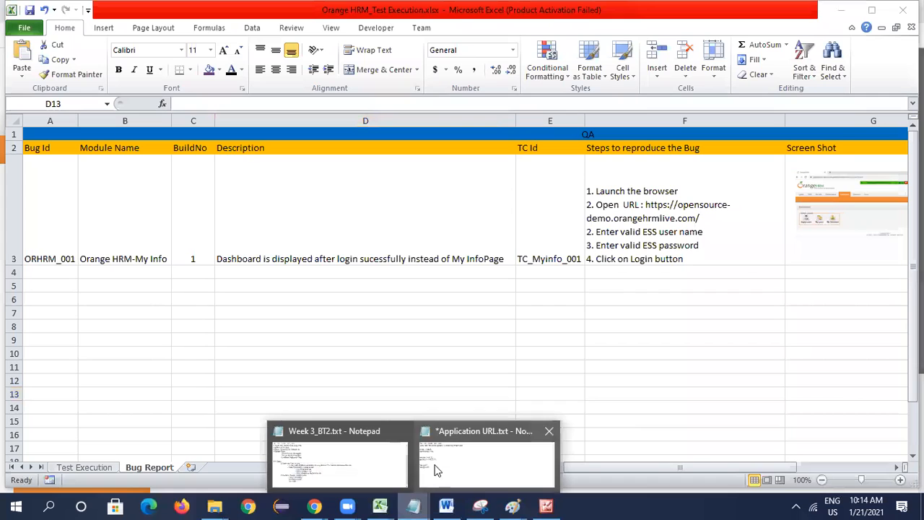
left_click(365, 470)
key("Return")
key("Return")
type("Signo")
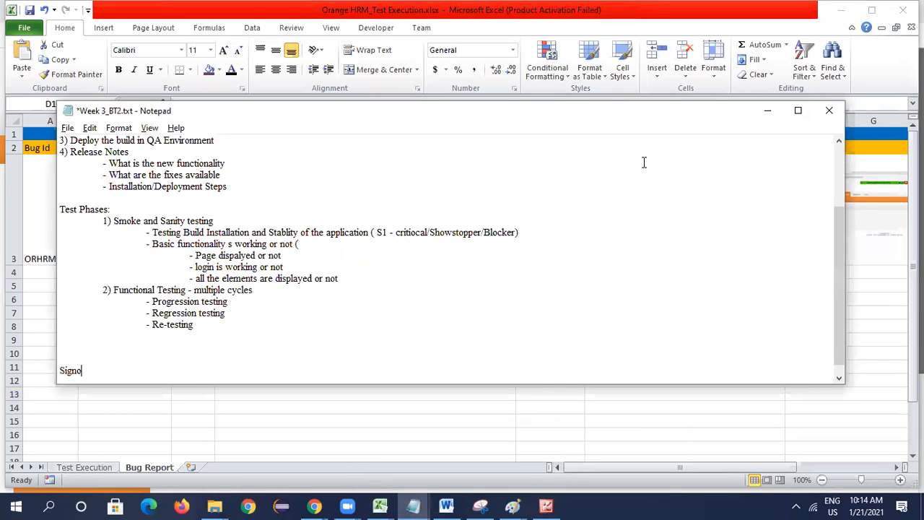
key("BackSpace")
type("Off:")
- Underline the Sign Off heading with a row of asterisks and start a numbered list with "1)" beneath it
key("Return")
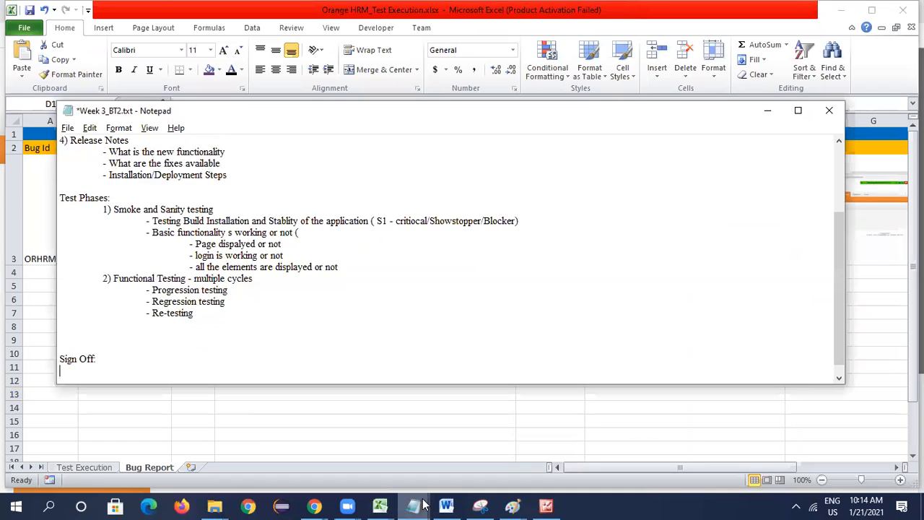
type("*************")
key("Return")
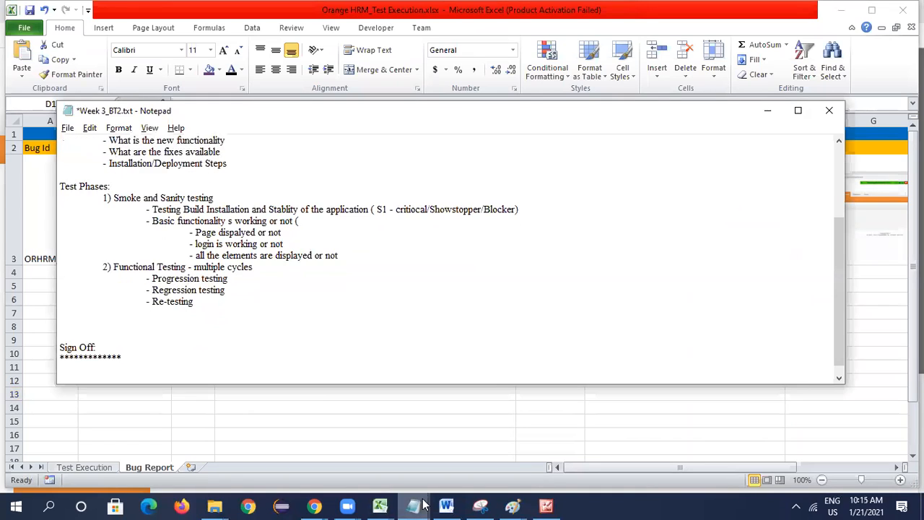
type("1)")
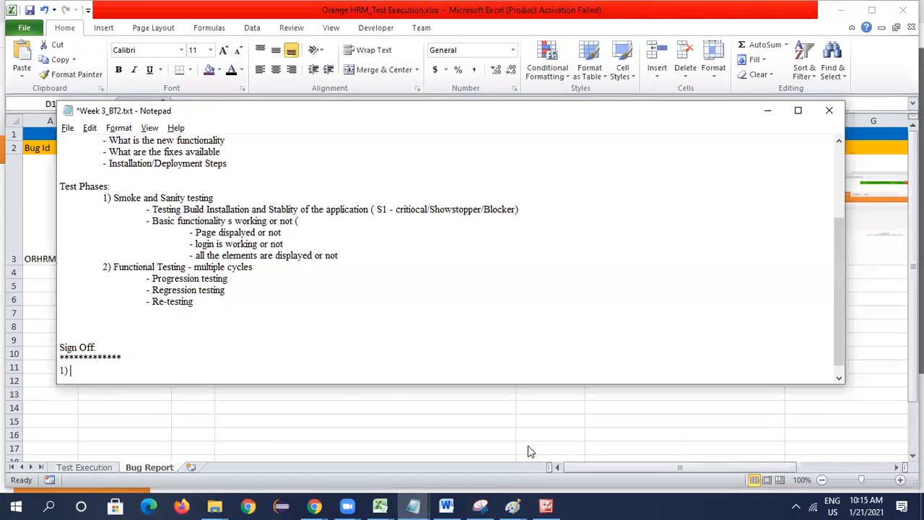
- Open STLC.xlsx from the Manual Testing Training > STLC folder in File Explorer and examine the Test Cycle Closure exit criteria on Sheet1
left_click(380, 505)
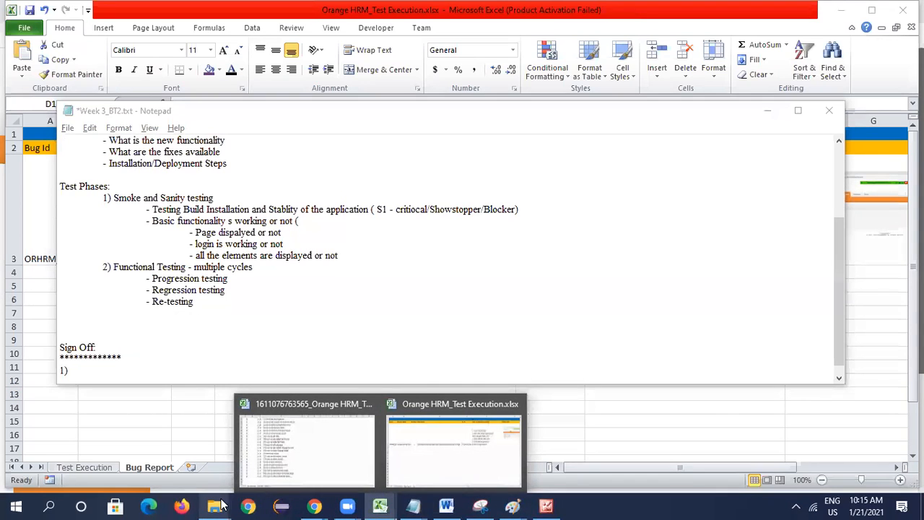
mouse_move(214, 505)
left_click(141, 444)
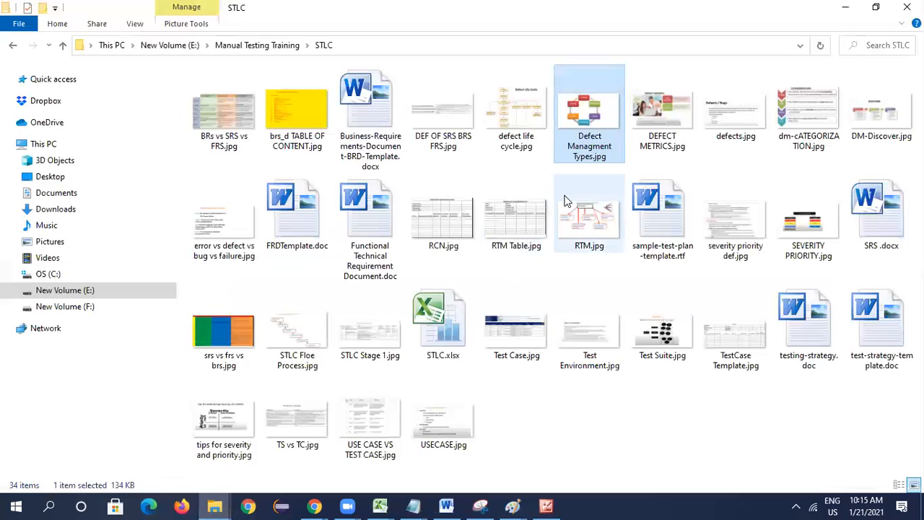
left_click(275, 45)
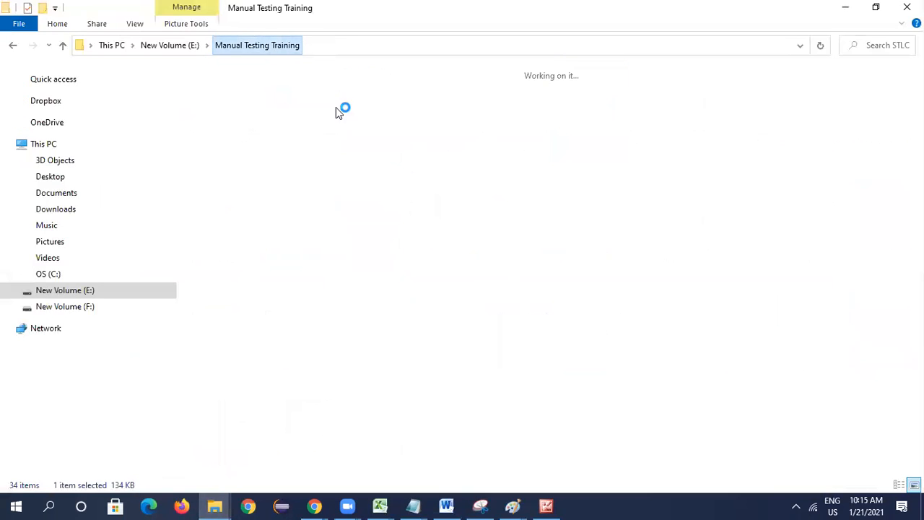
double_click(422, 119)
double_click(461, 323)
scroll(489, 347, "down", 7)
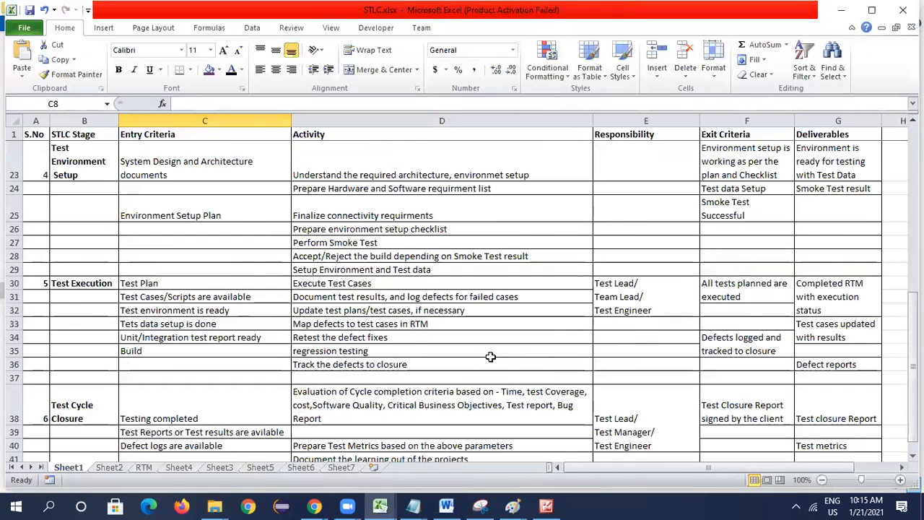
scroll(490, 356, "down", 1)
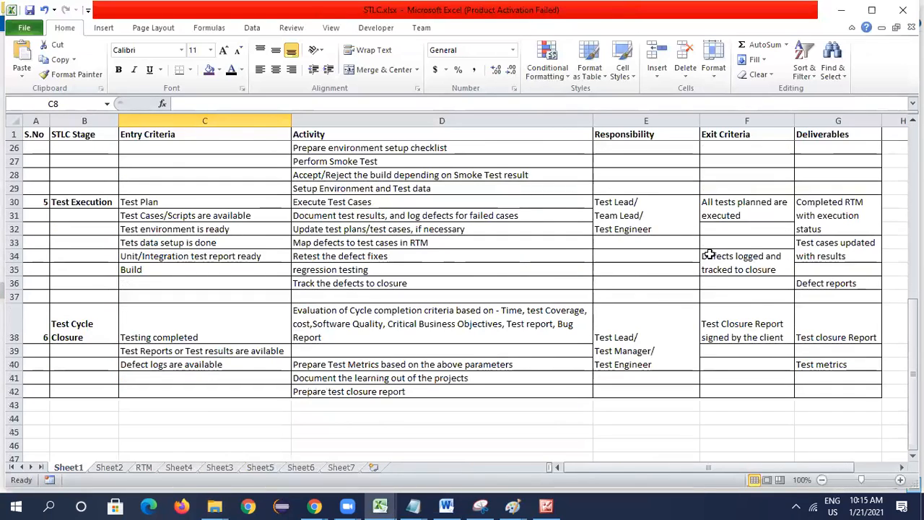
left_click(729, 332)
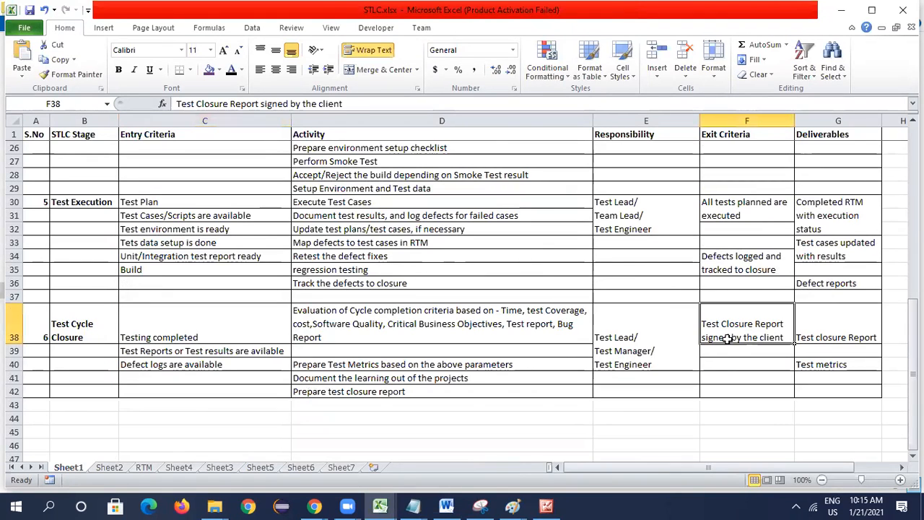
- Return to Week 3_BT2.txt in Notepad and complete the first Sign Off item as "All tests cases executed and passed"
key("alt+Tab")
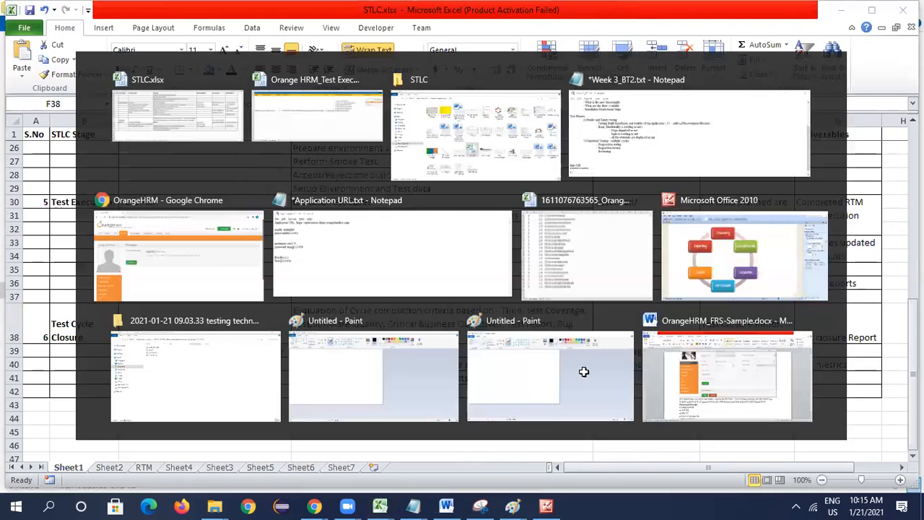
key("alt+Tab")
key("alt+Tab")
key("alt+Tab")
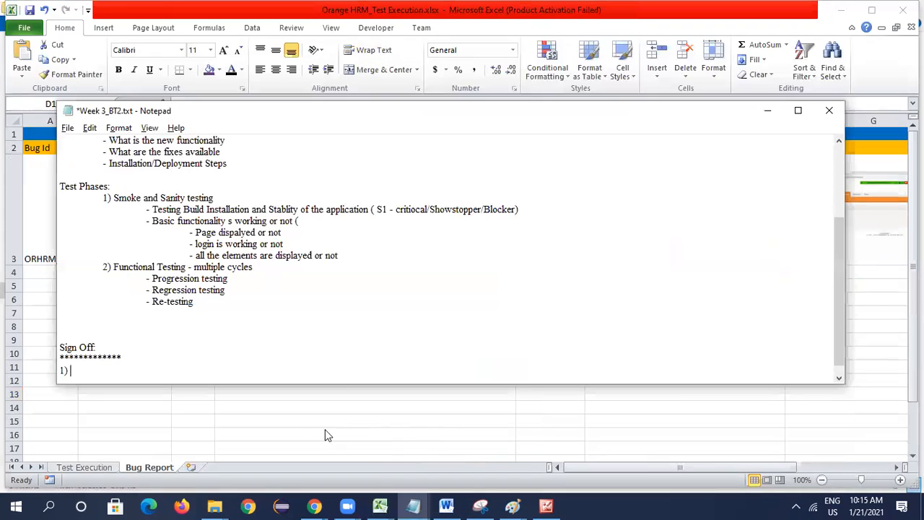
type("All tests ")
type("should")
key("BackSpace")
key("BackSpace")
key("BackSpace")
key("BackSpace")
key("BackSpace")
key("BackSpace")
key("BackSpace")
type("cases executed")
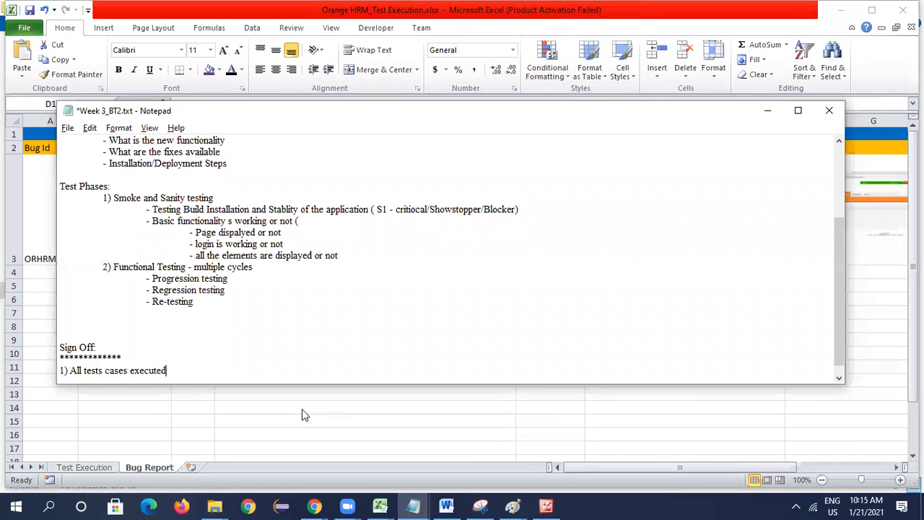
type(" and passed")
- Add the second Sign Off item, "2) All bugs have to closed"
key("Return")
type("2")
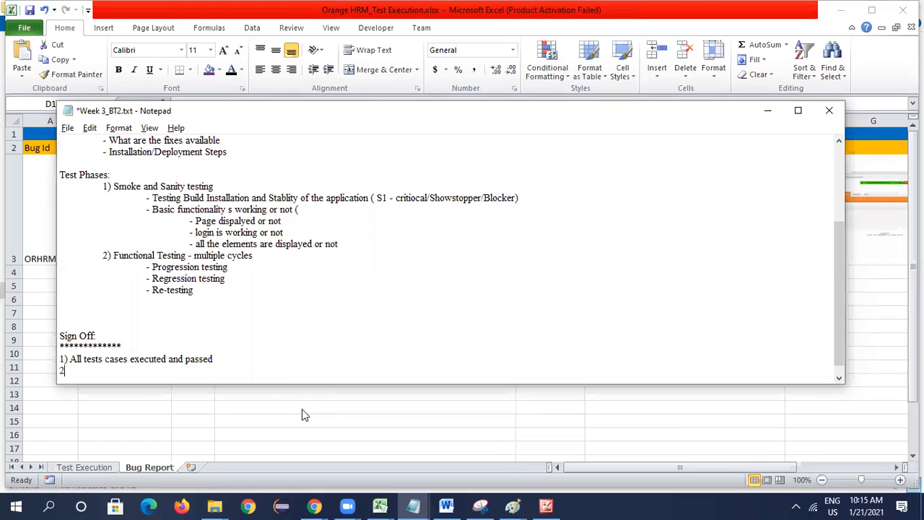
type(") All bugs")
type("have t")
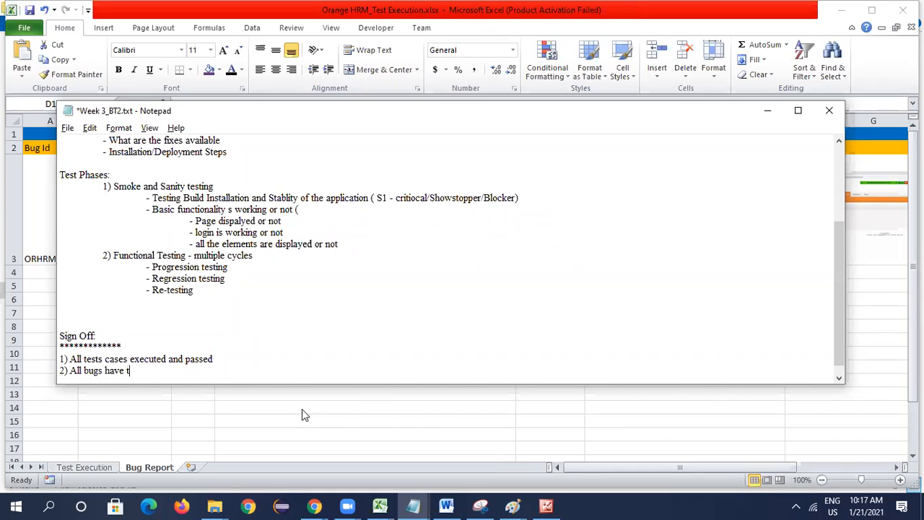
type("o closed")
- Add a third Sign Off item reading "3) There are no P1 and P2"
key("Return")
type("3)")
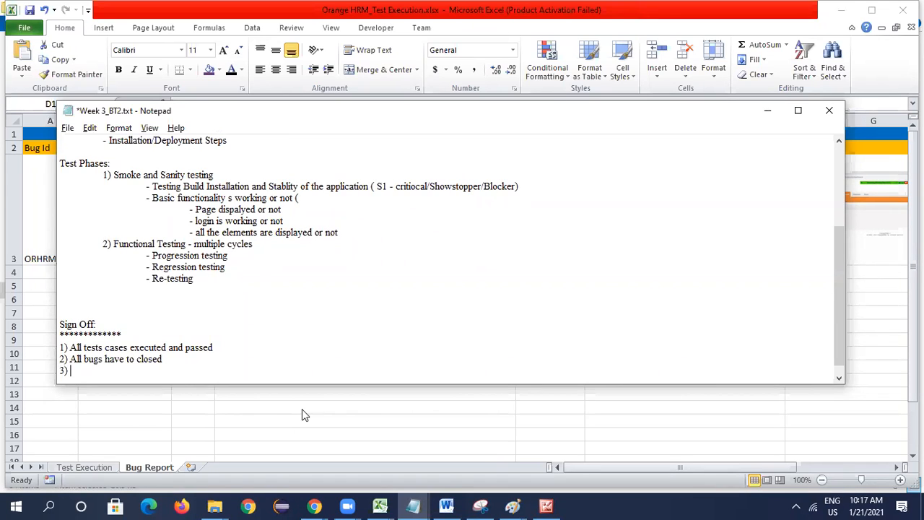
type(" There are no P1 and P2")
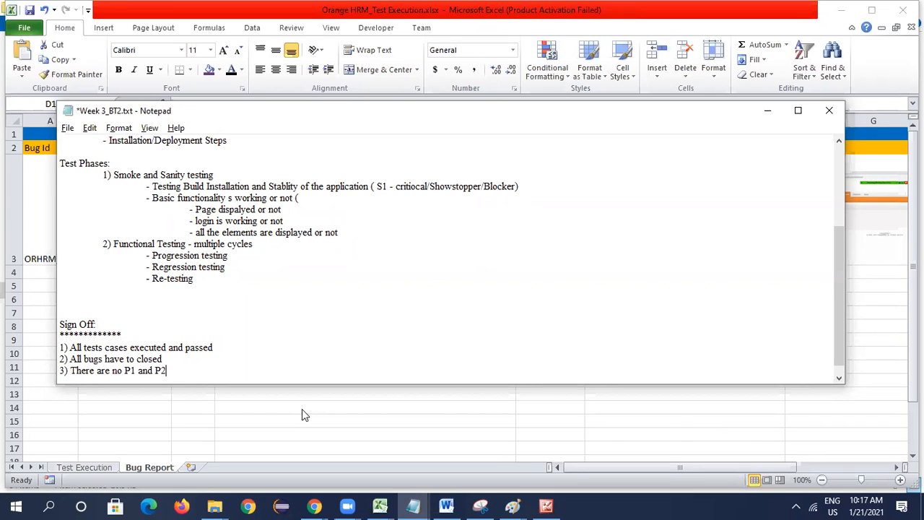
- Insert "P0 ," before P1 in the third Sign Off item and end the line with "bugs"
key("Left")
key("Left")
key("Left")
key("Left")
key("Left")
key("Left")
key("Left")
key("Left")
type("P0 ,")
left_click(202, 372)
type("bugs")
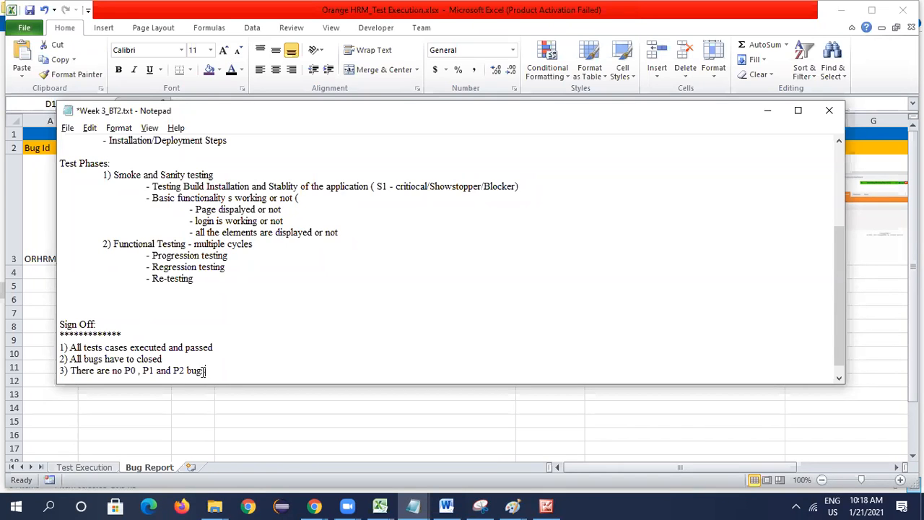
- Insert a blank line and the intro "Discuss all the following items:" between the asterisk underline and the numbered Sign Off items
key("Return")
key("Return")
key("Up")
key("Up")
key("Return")
key("Return")
key("Up")
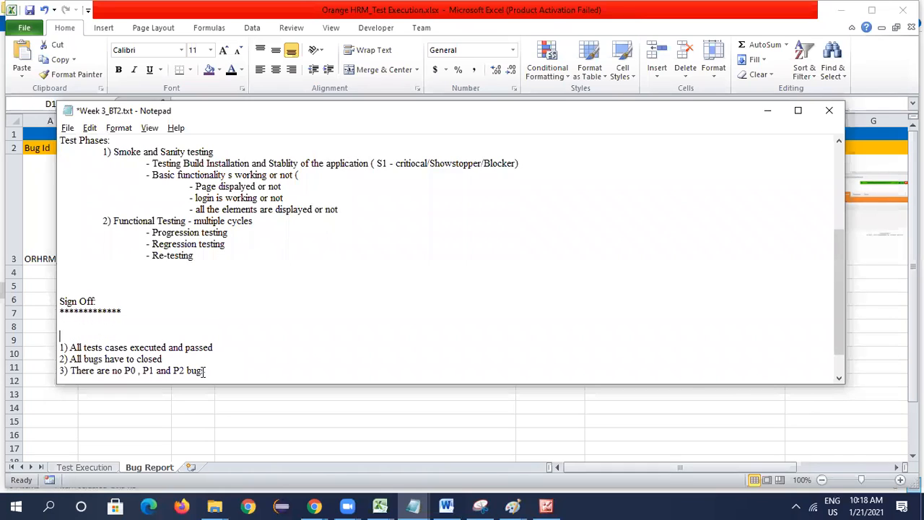
type("Discuss all the follo")
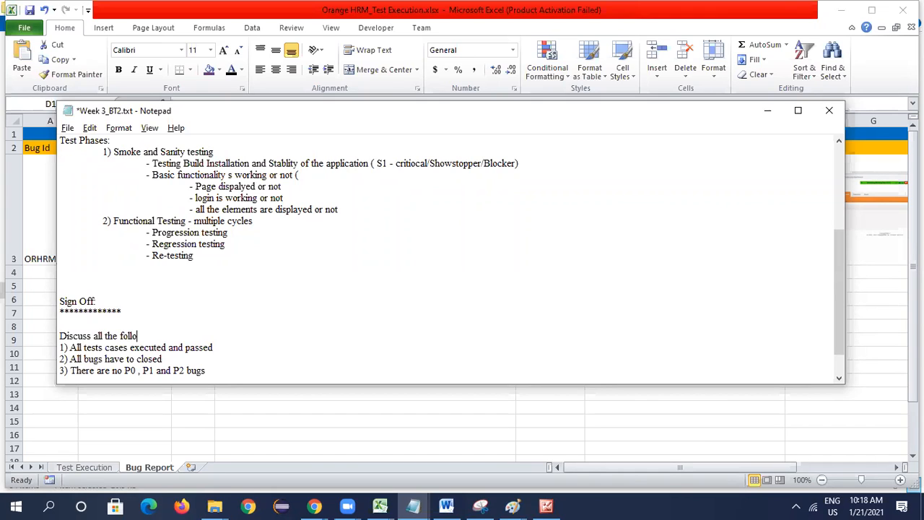
type("wing items:")
- Below the numbered items, leave a blank line and add a closing line beginning "Handover the final build"
key("Down")
key("Down")
key("Down")
left_click(217, 371)
key("Return")
key("Return")
type("Han")
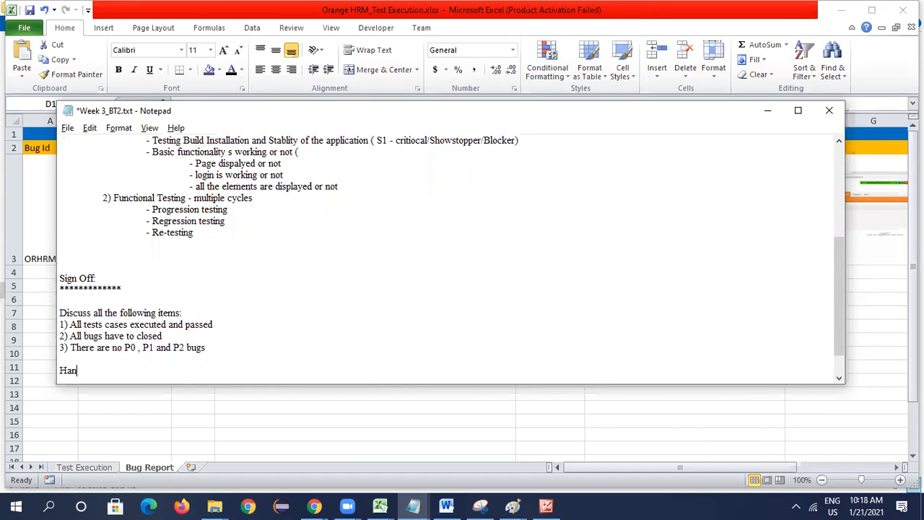
type("do")
type("he final")
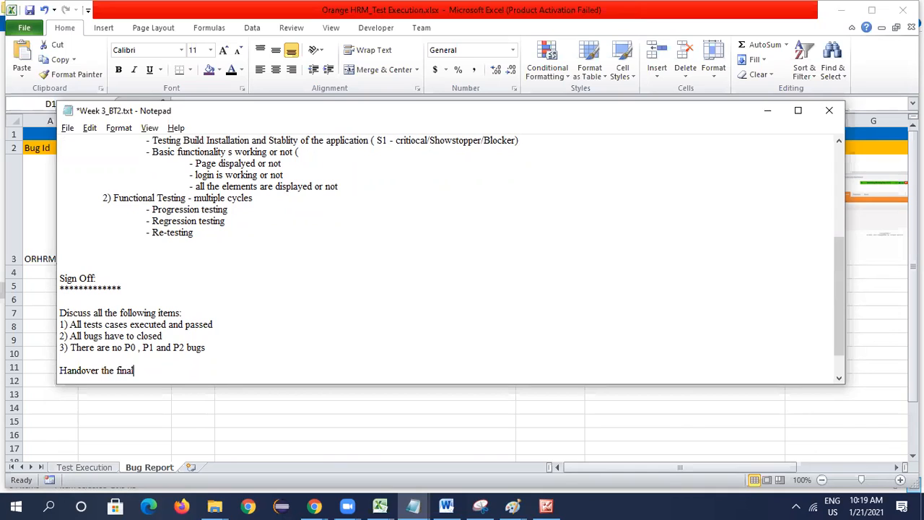
type(" build/ certified or appro")
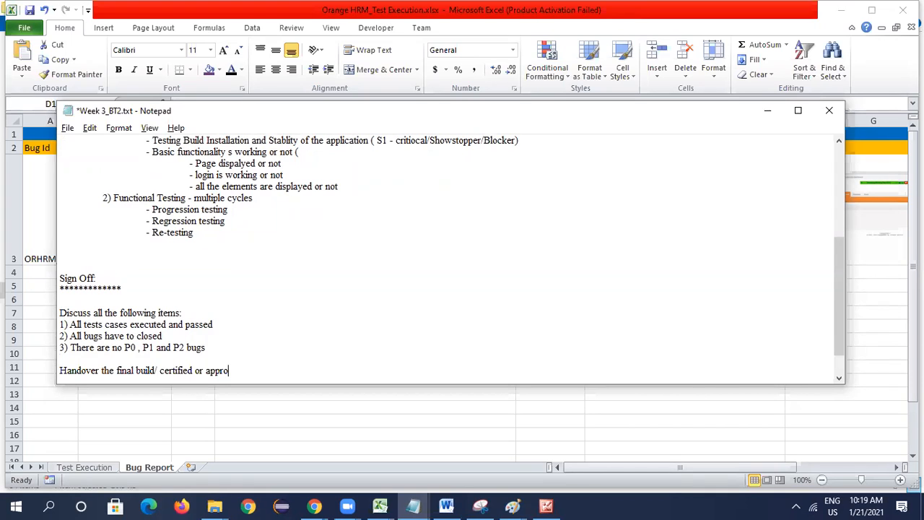
type("ved build test closuer report to UAT Team")
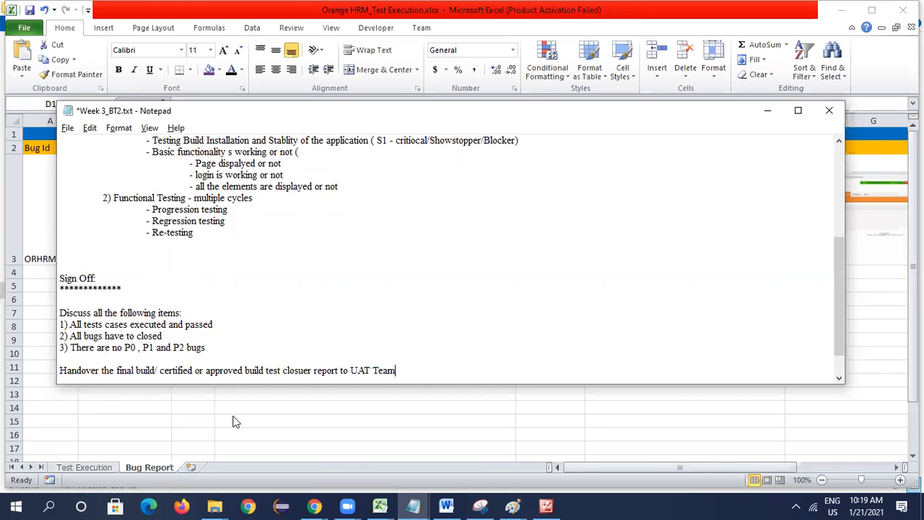
- Switch back to Orange HRM_Test Execution.xlsx in Excel and show the Test Execution sheet
left_click(289, 451)
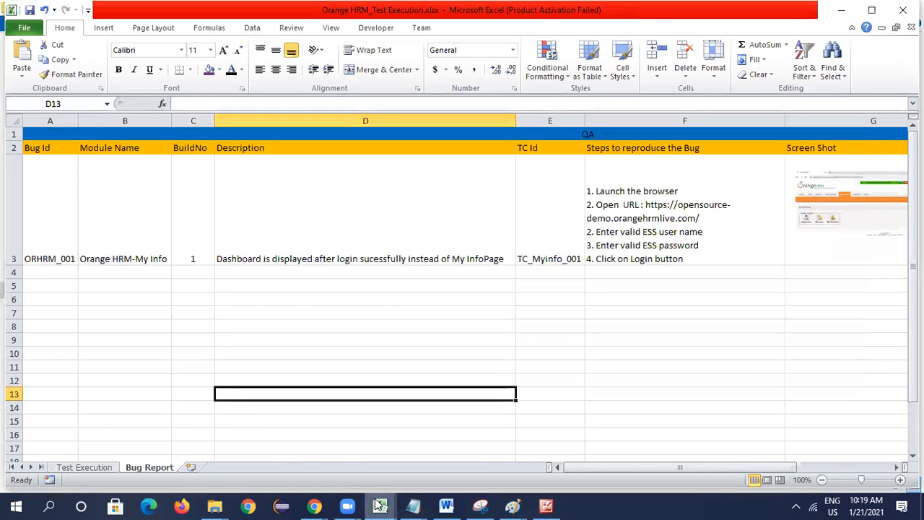
mouse_move(380, 505)
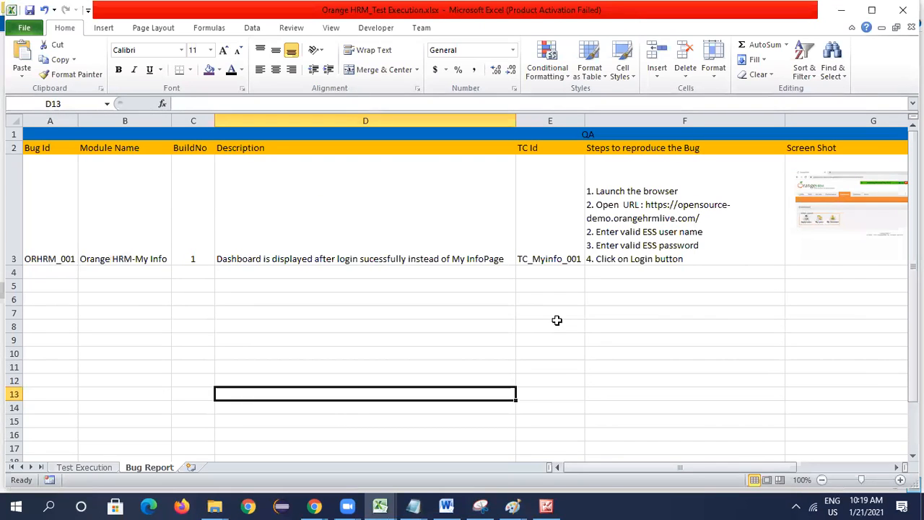
left_click(102, 469)
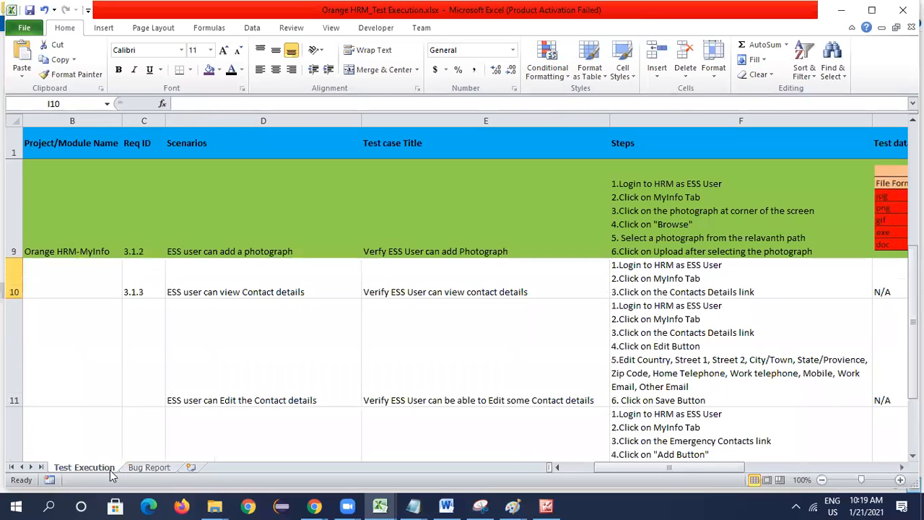
- Bring the first columns and first test case rows of the Test Execution sheet into view
left_click(597, 469)
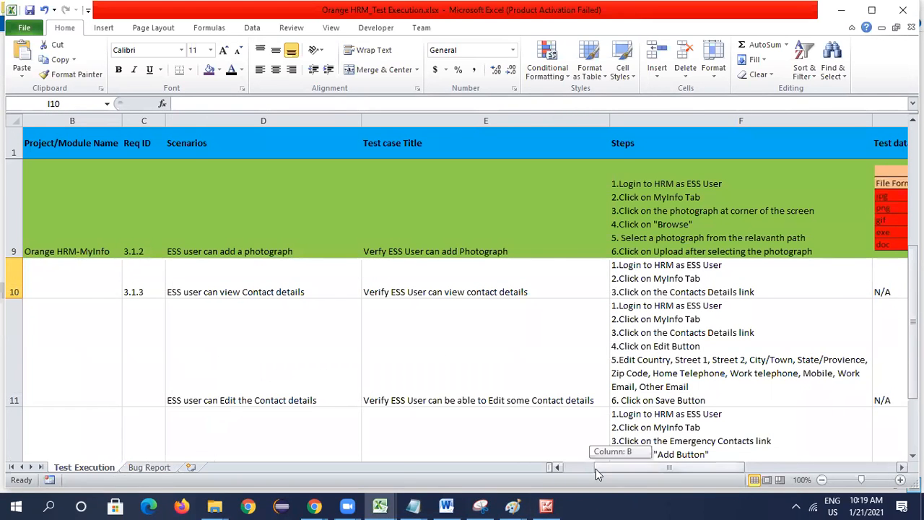
left_click_drag(596, 473, 405, 474)
scroll(178, 332, "up", 3)
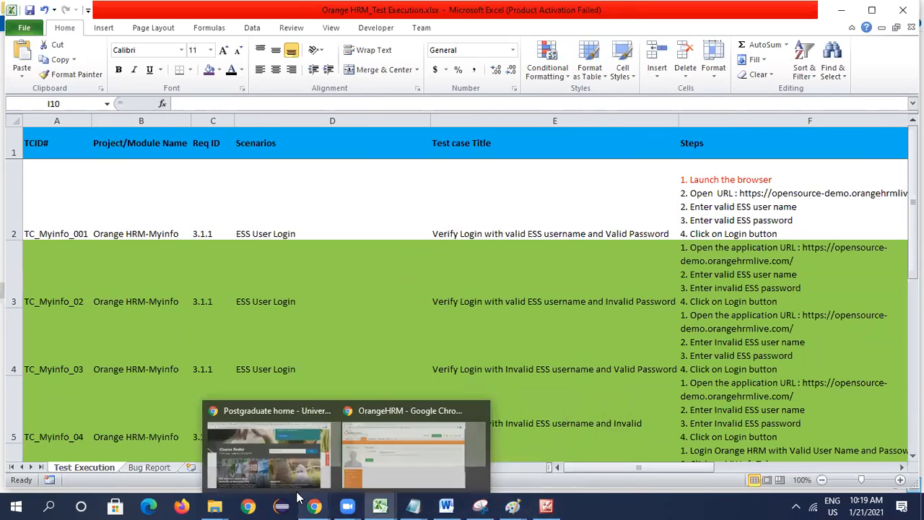
- Switch to the Week 3_BT2.txt notes in Notepad and save the file
left_click(213, 505)
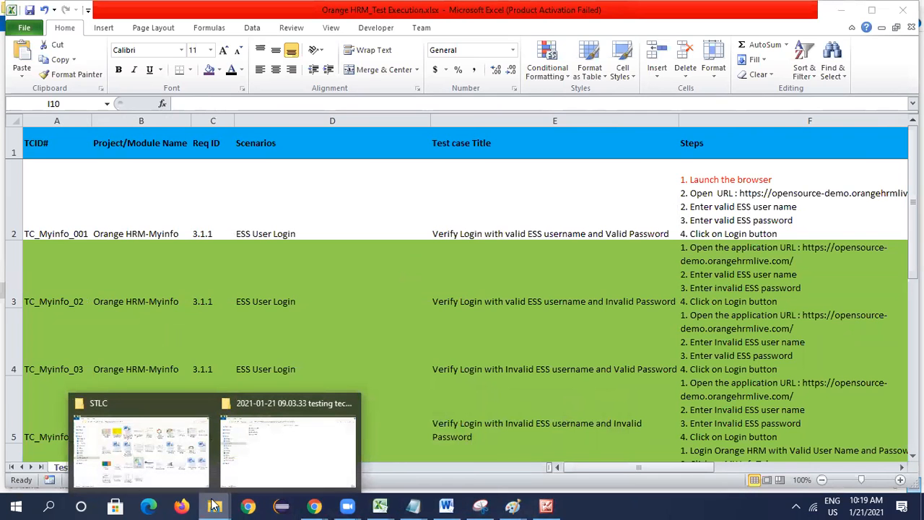
mouse_move(413, 506)
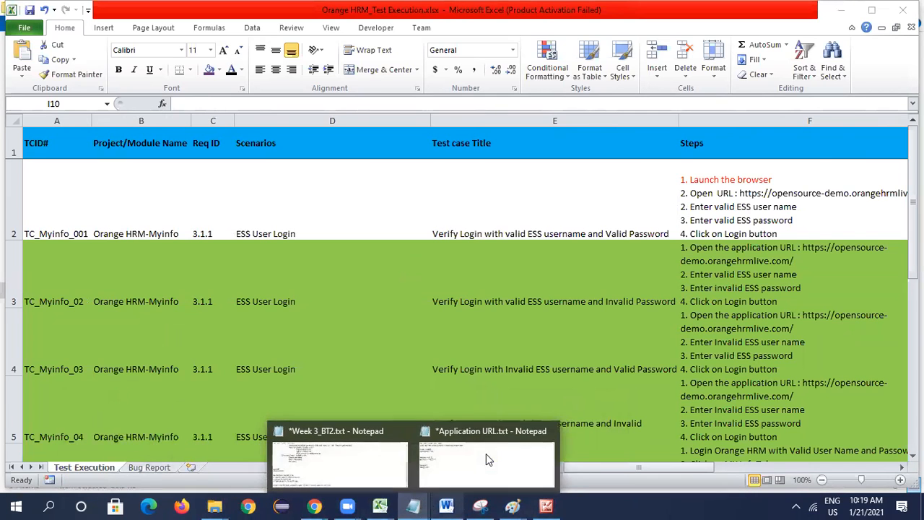
left_click(486, 453)
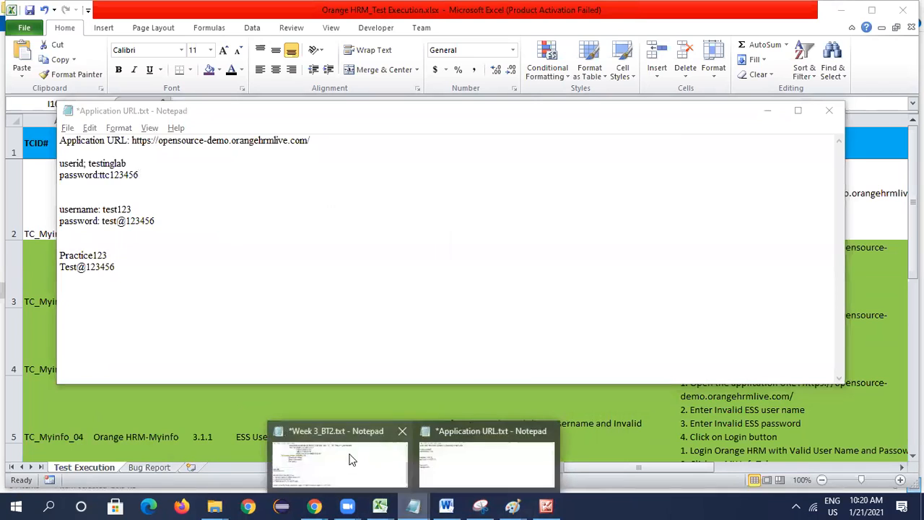
left_click(350, 460)
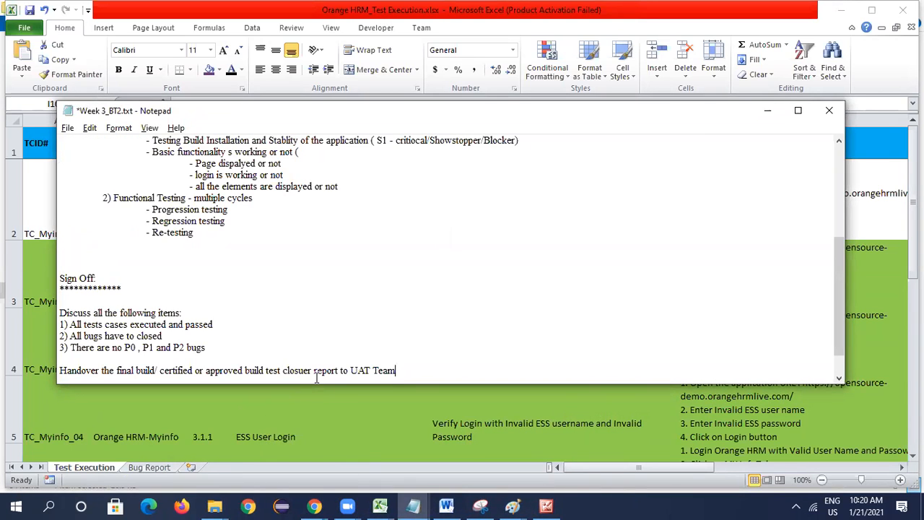
key("ctrl+s")
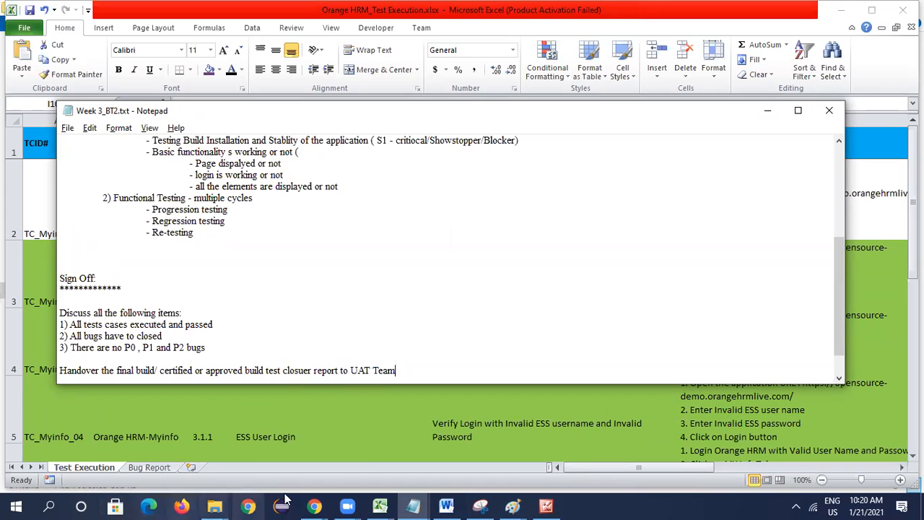
- Open Software Testing.pptx from the Manual Testing Training folder in PowerPoint and display slide 3 with the course stages
left_click(217, 504)
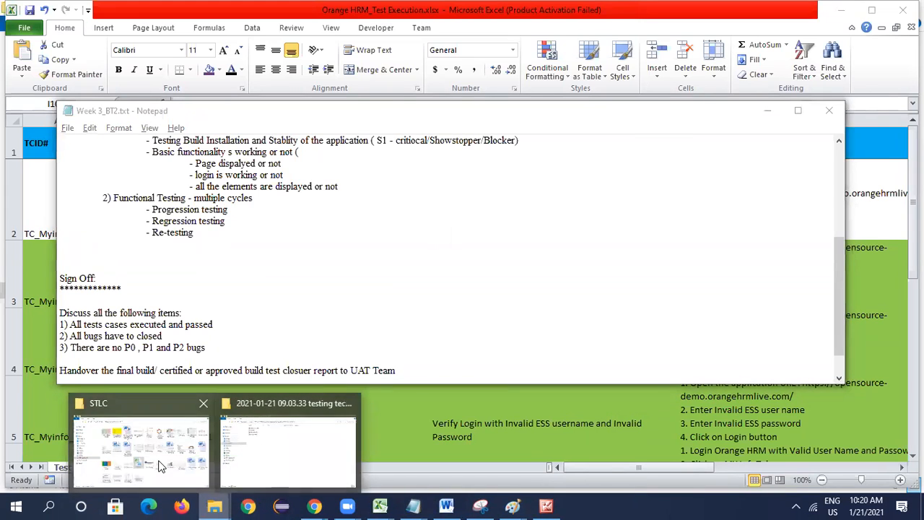
left_click(144, 448)
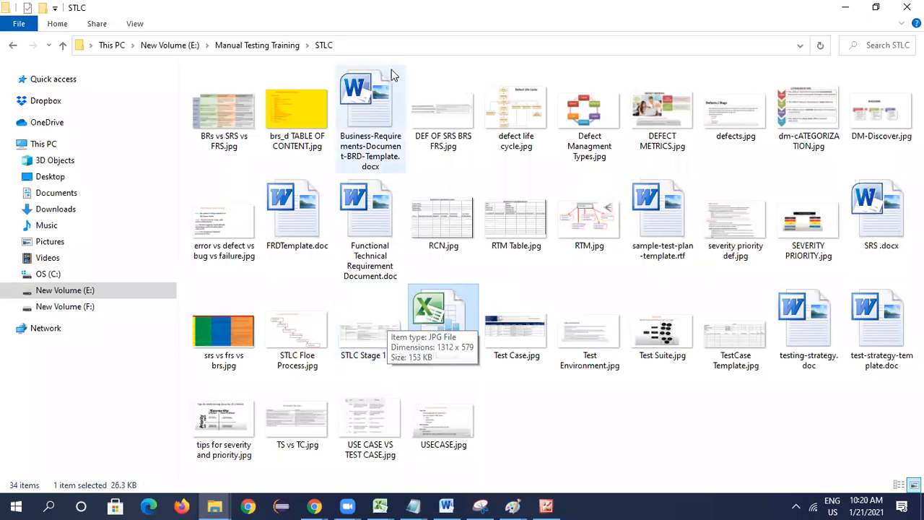
left_click(257, 45)
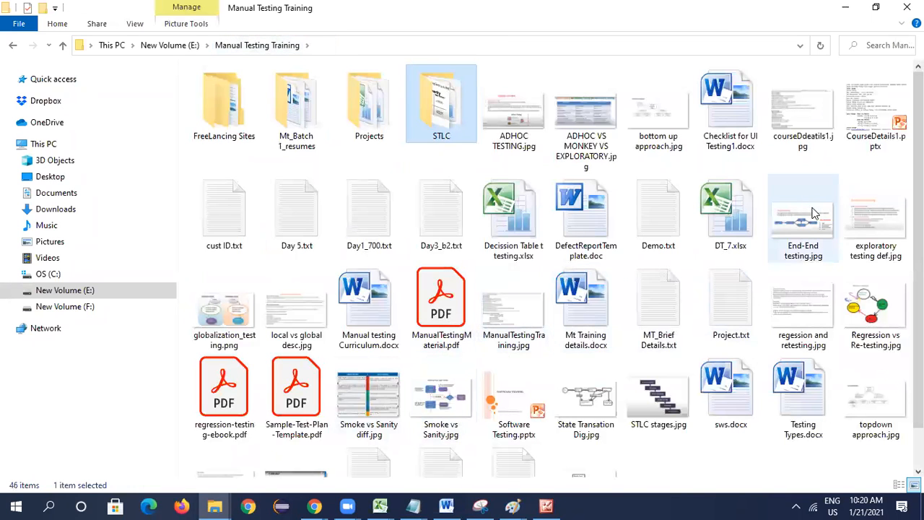
double_click(516, 393)
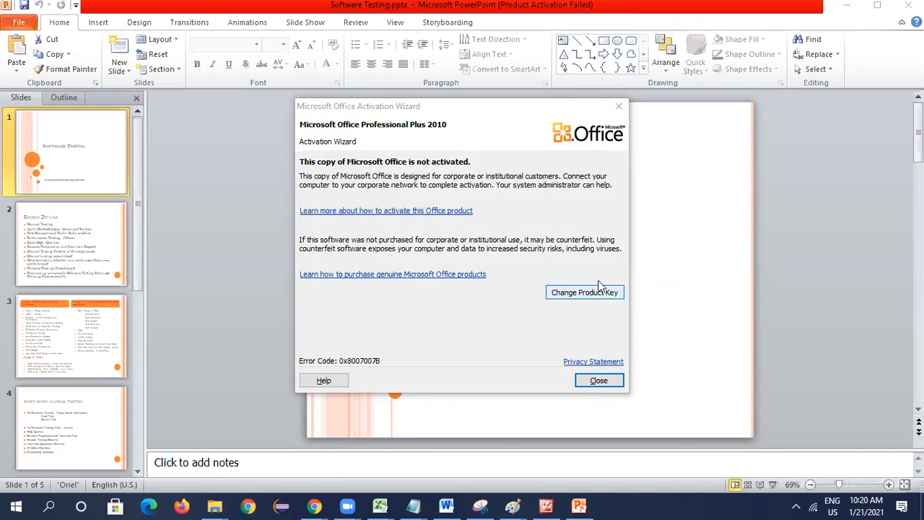
left_click(584, 383)
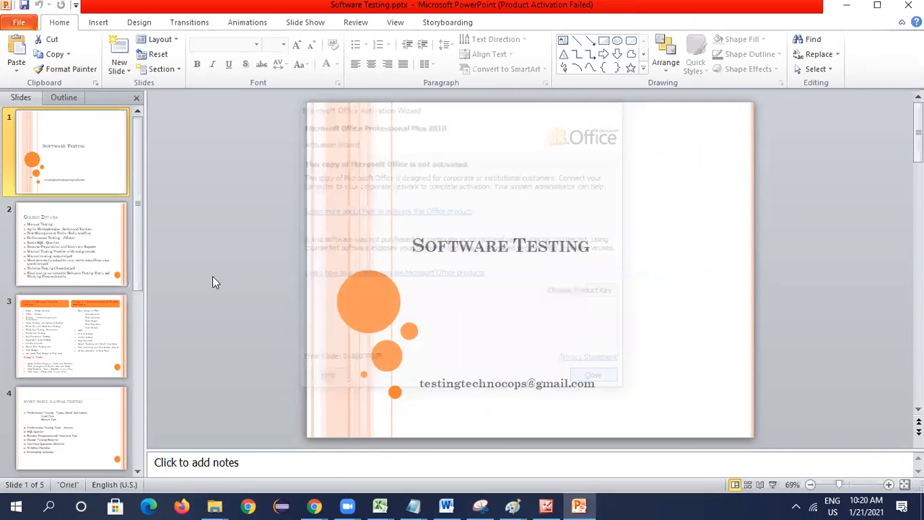
left_click(97, 325)
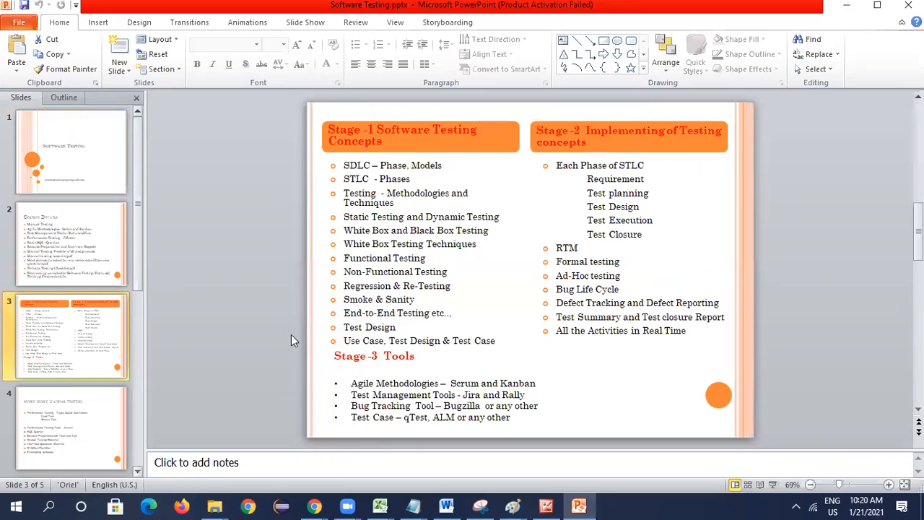